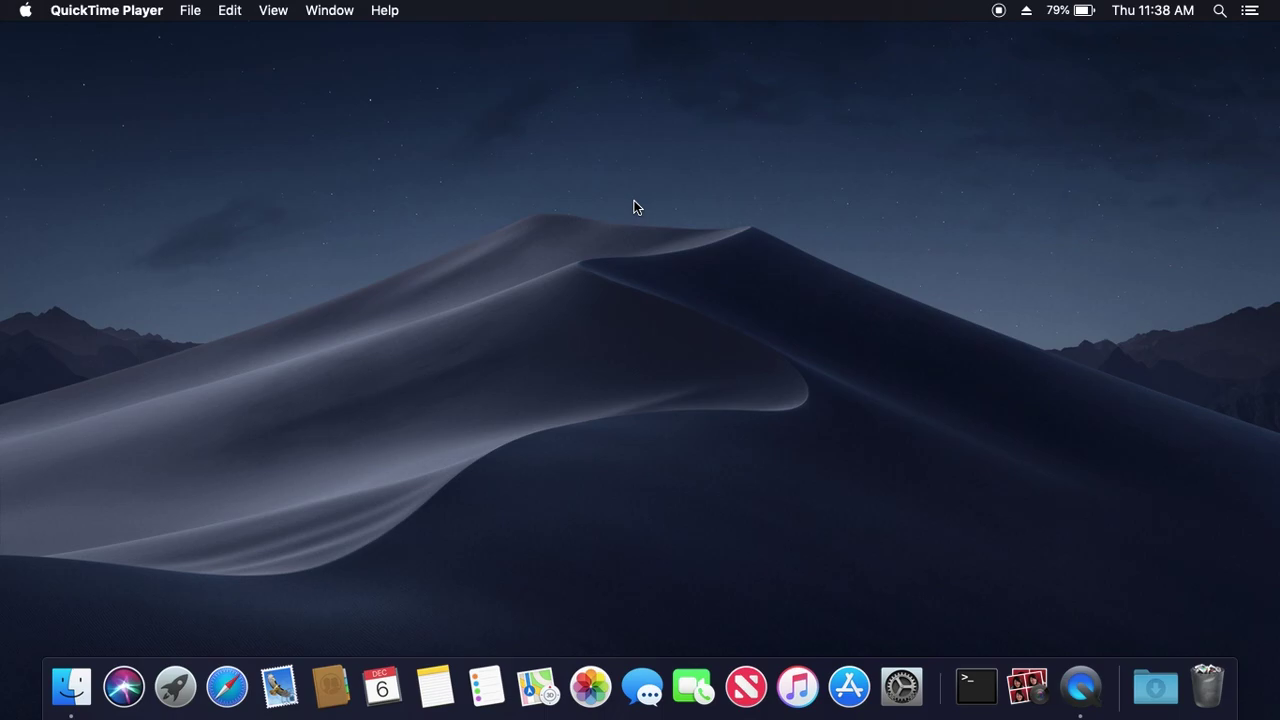
Open the App Store and search for "macos mojave".
{"action": "left_click", "coordinate": [849, 686]}
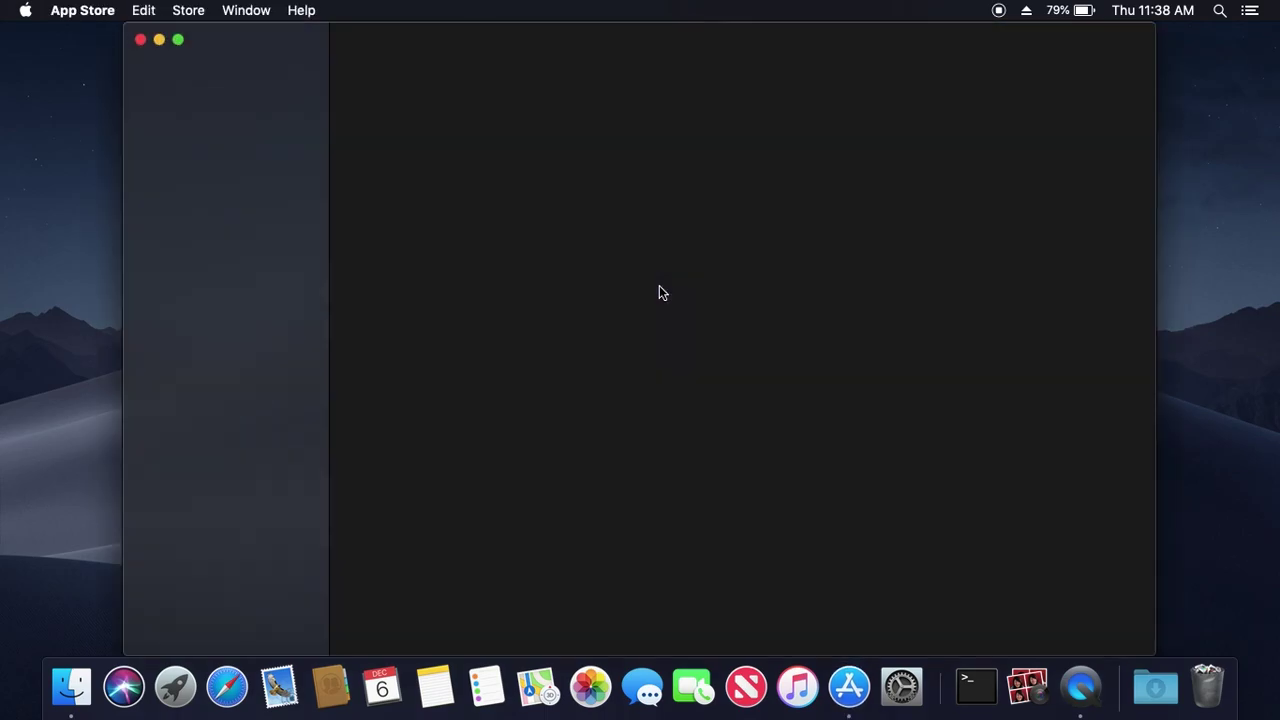
{"action": "left_click", "coordinate": [237, 80]}
{"action": "type", "text": "m"}
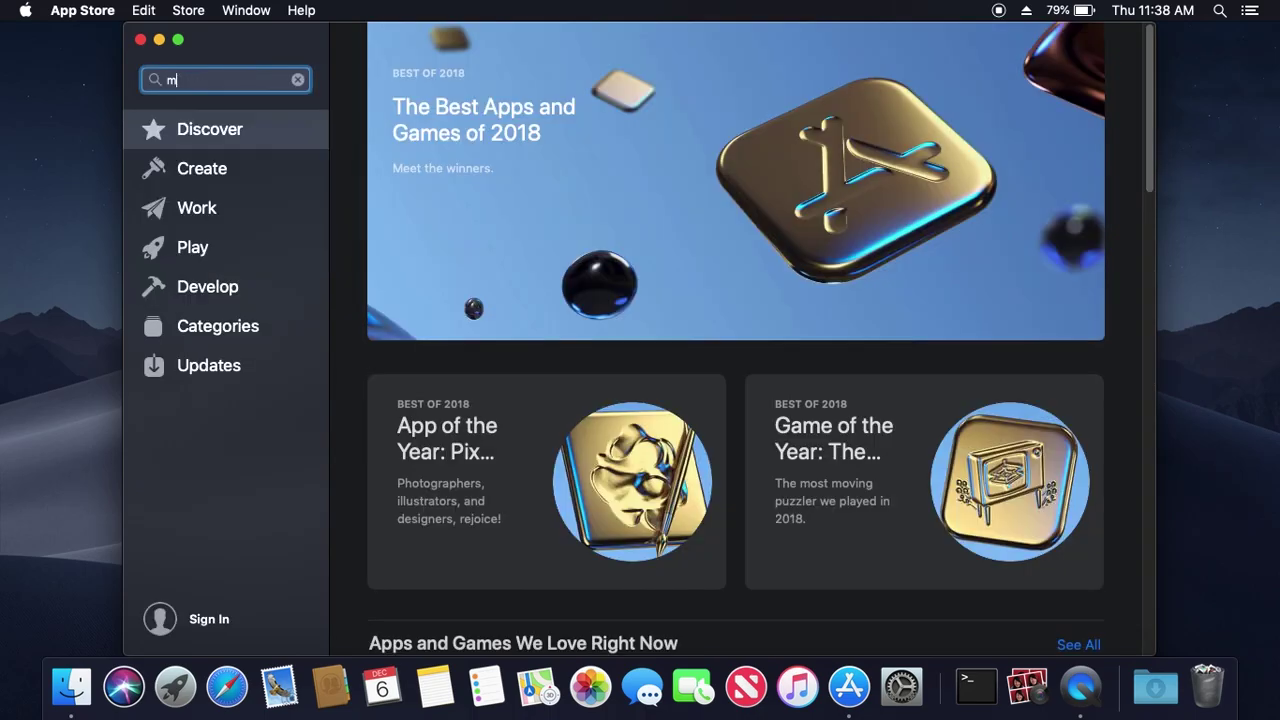
{"action": "type", "text": "ojave"}
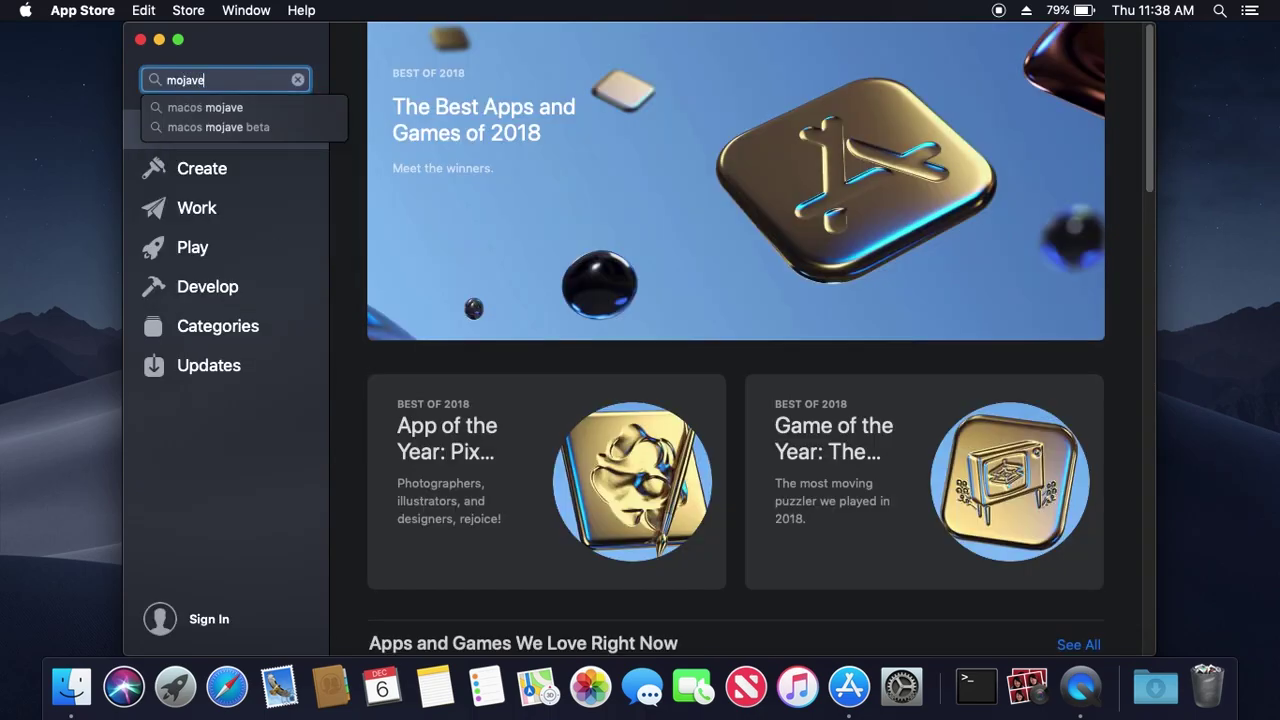
{"action": "key", "text": "Down"}
{"action": "key", "text": "Return"}
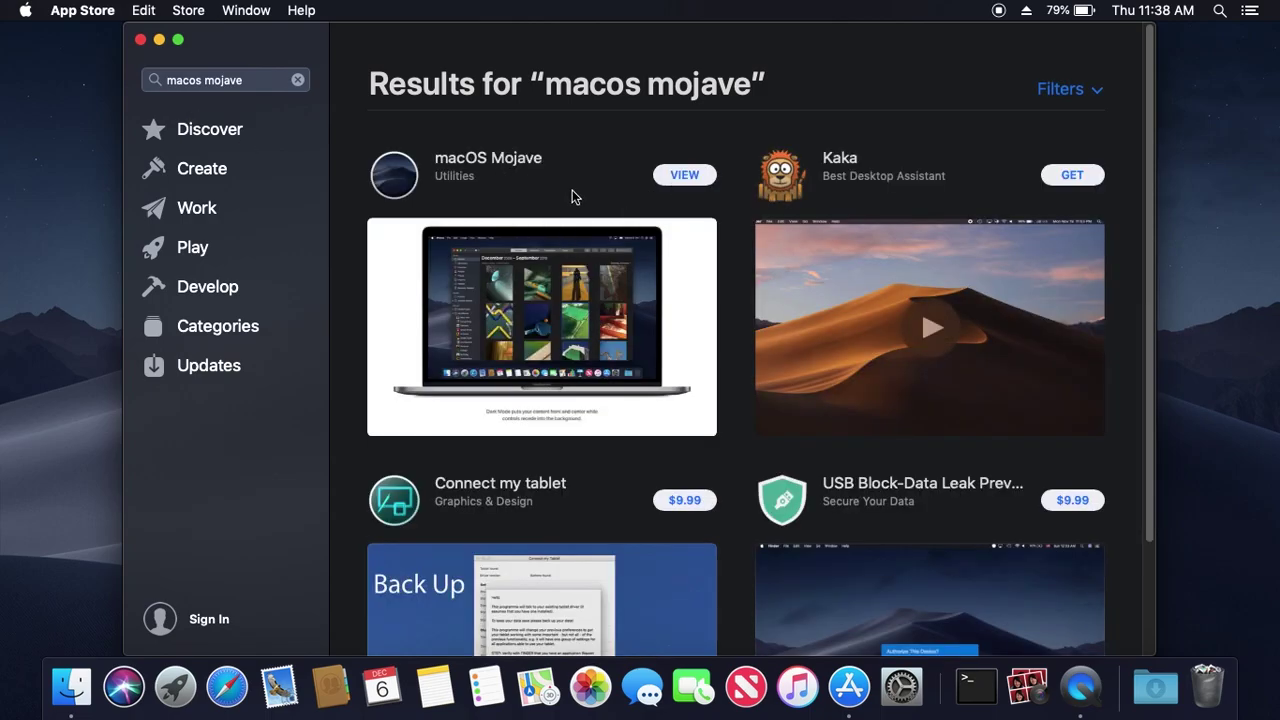
Get macOS Mojave from its store page and confirm the download of version 10.14.2.
{"action": "left_click", "coordinate": [684, 176]}
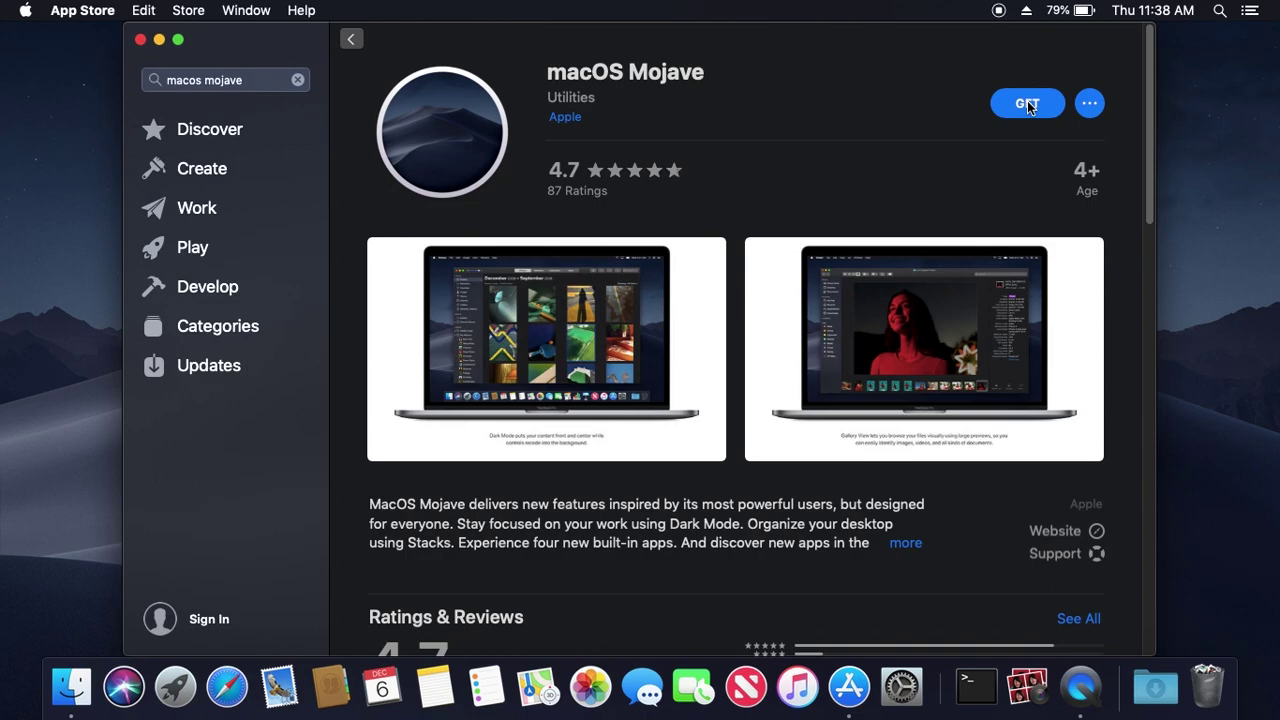
{"action": "left_click", "coordinate": [1027, 104]}
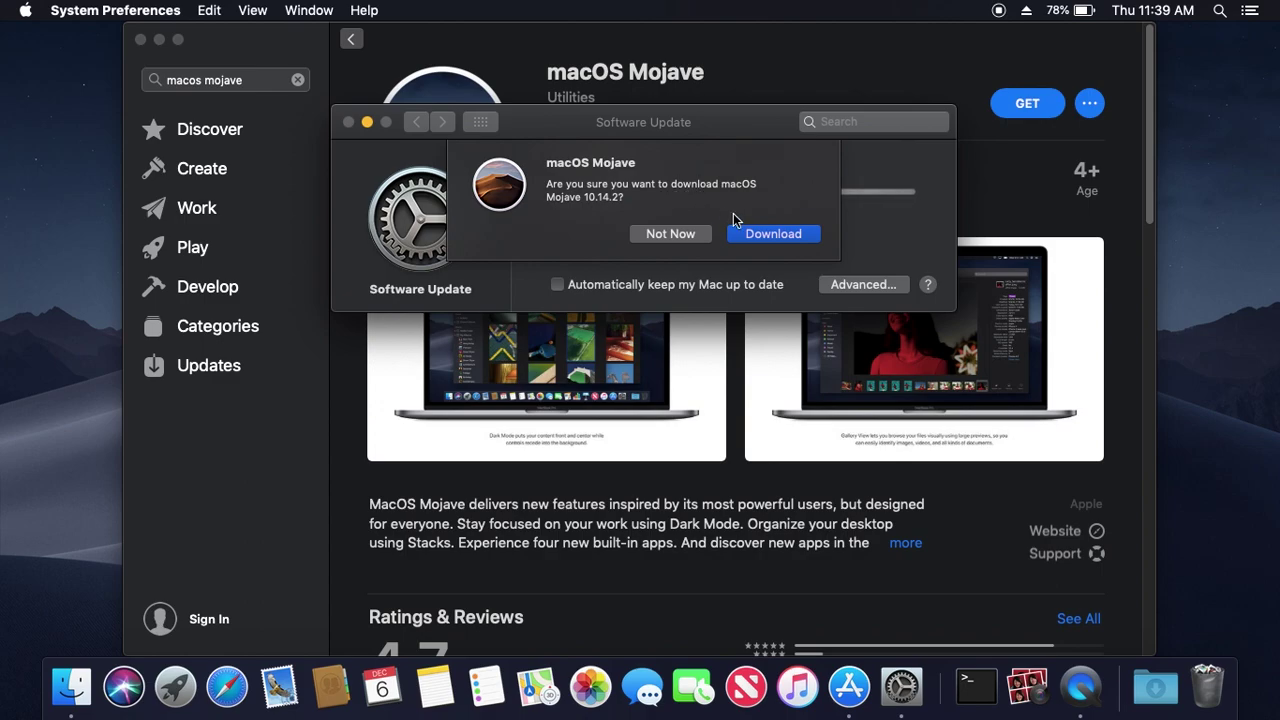
{"action": "left_click", "coordinate": [766, 236]}
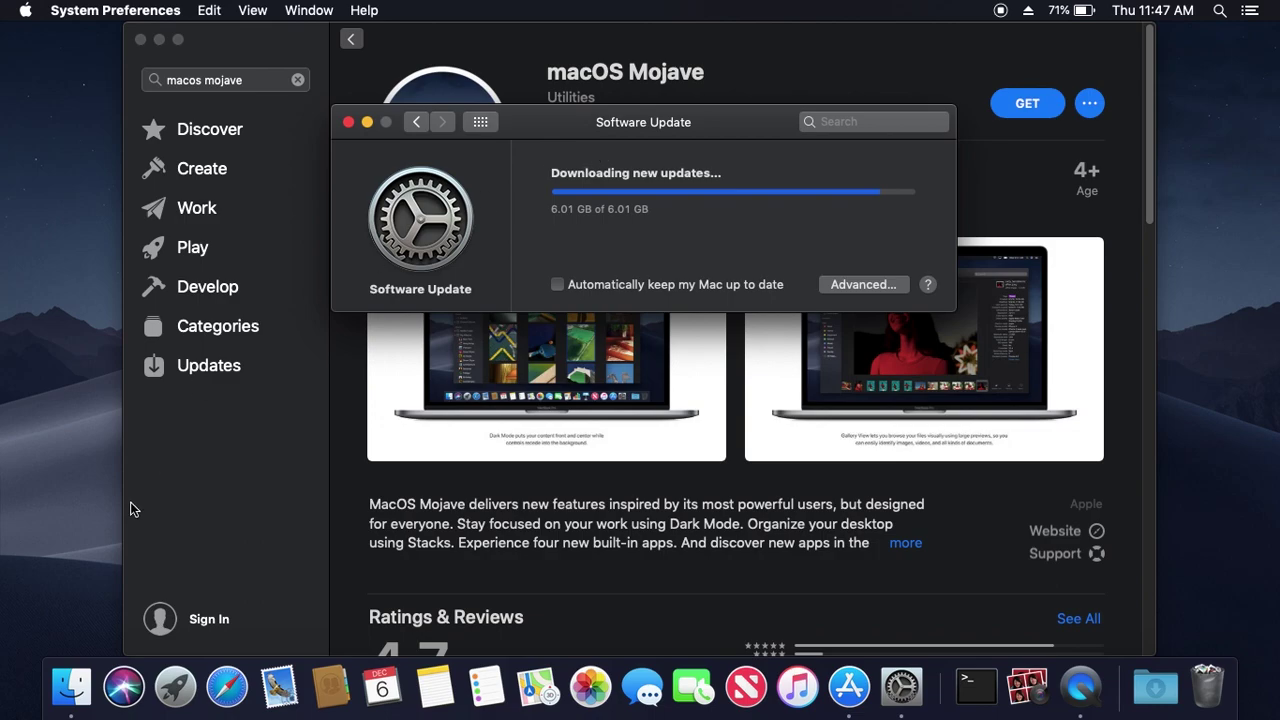
Check the Applications folder for Install macOS Mojave, and close both the Software Update window and the macOS Mojave installer.
{"action": "left_click", "coordinate": [80, 676]}
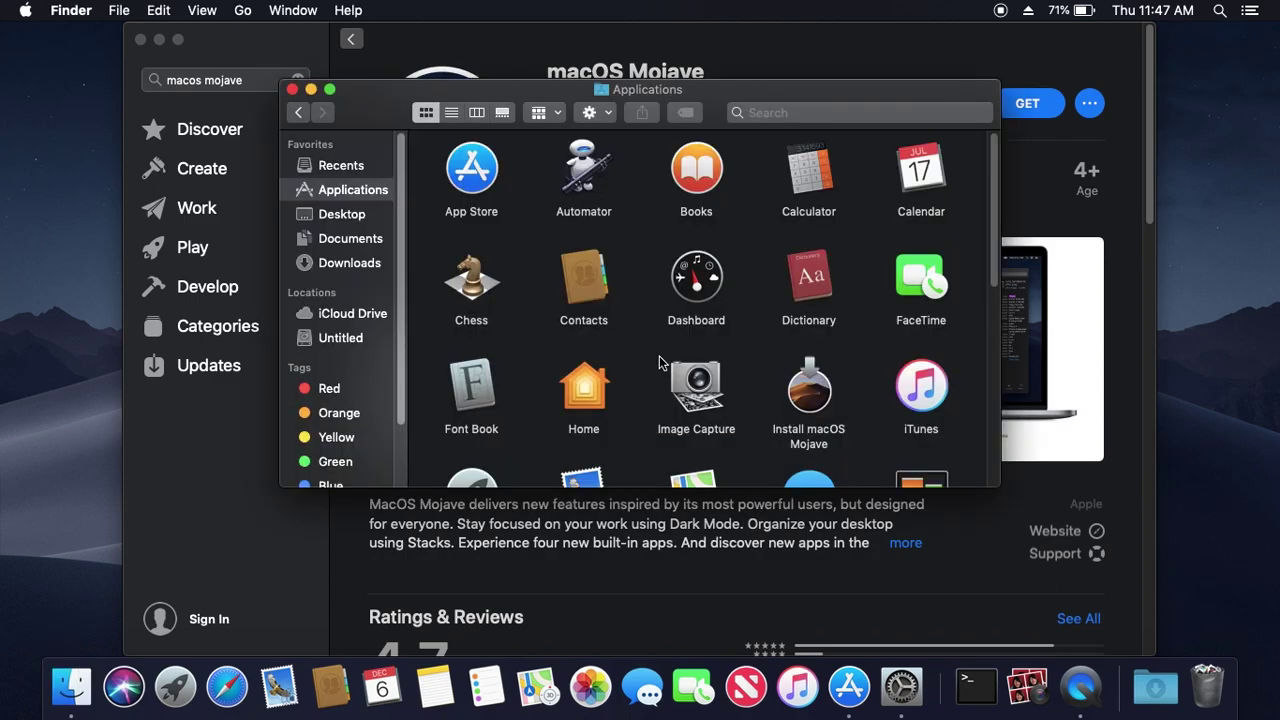
{"action": "left_click", "coordinate": [788, 386]}
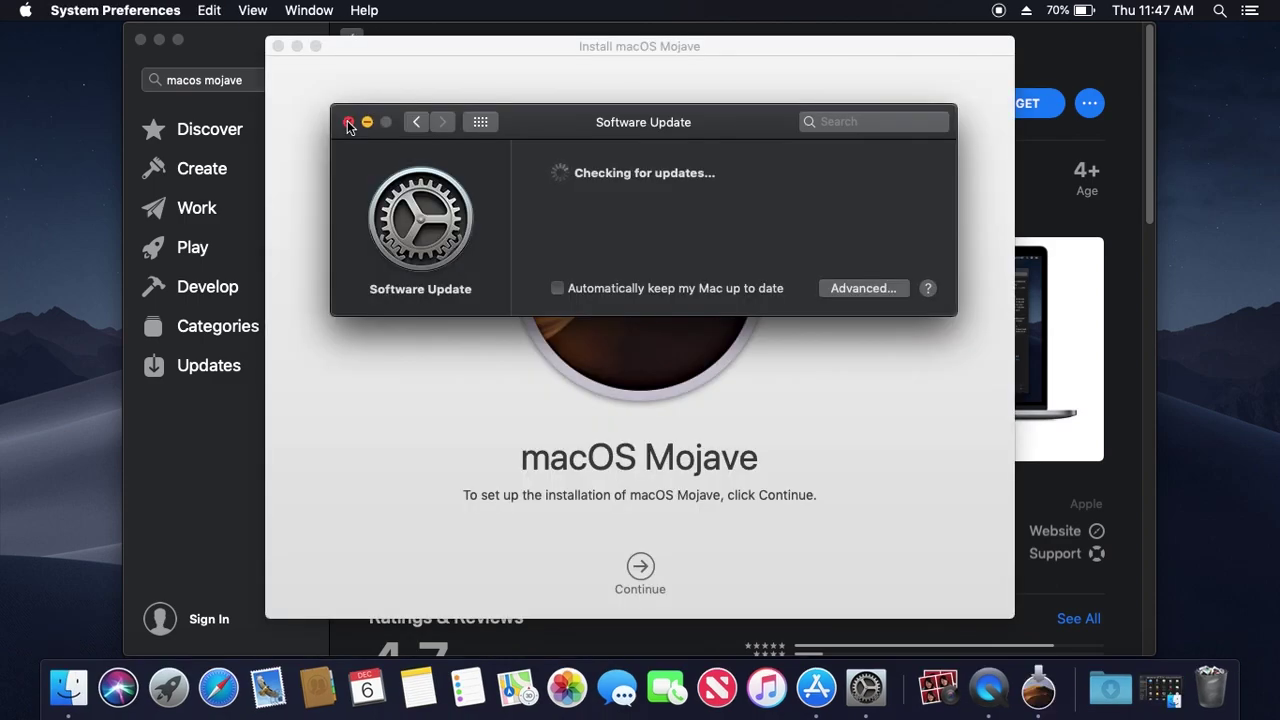
{"action": "left_click", "coordinate": [348, 122]}
{"action": "left_click", "coordinate": [120, 9]}
{"action": "left_click", "coordinate": [165, 180]}
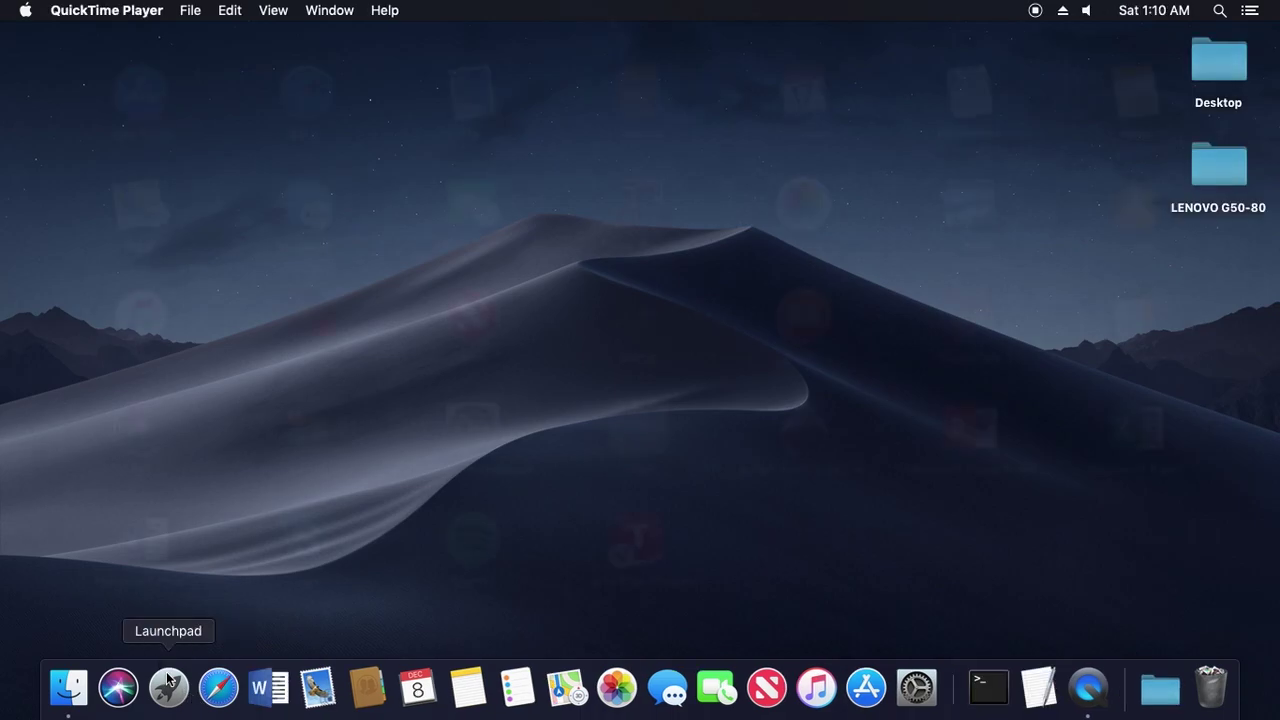
Find Disk Utility by searching the installed apps for "disk" and open it.
{"action": "left_click", "coordinate": [170, 681]}
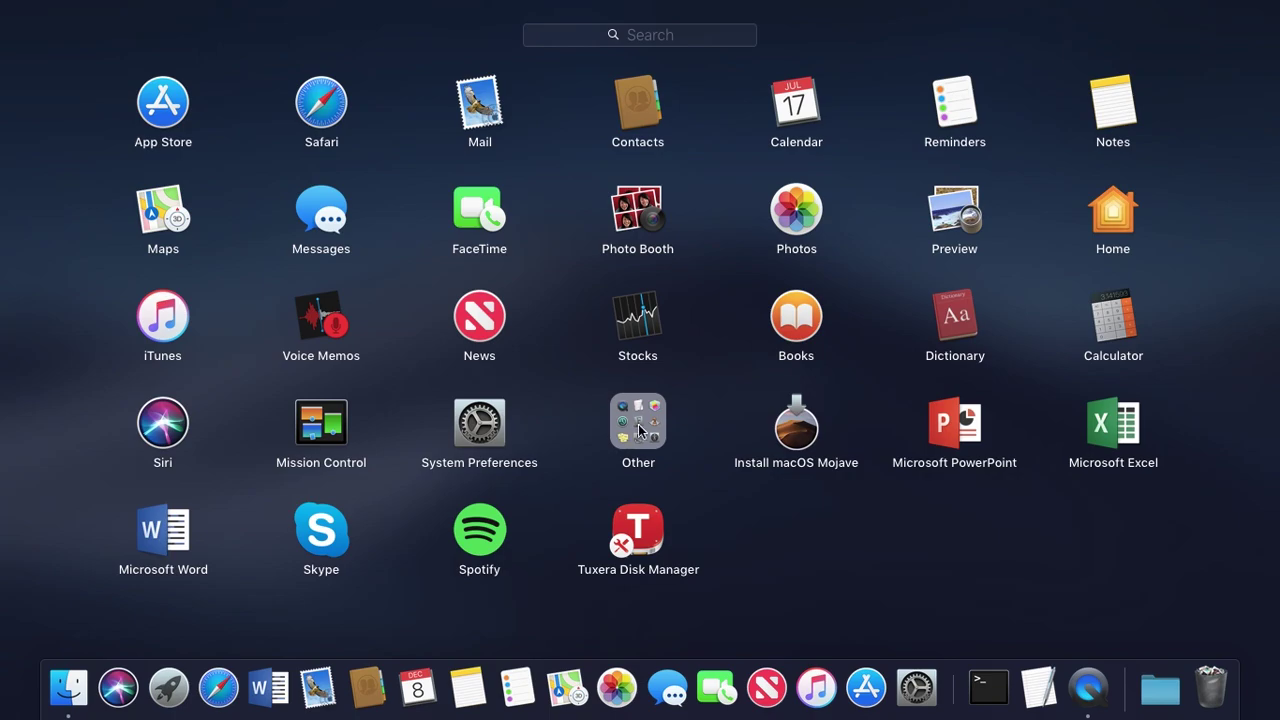
{"action": "type", "text": "disk"}
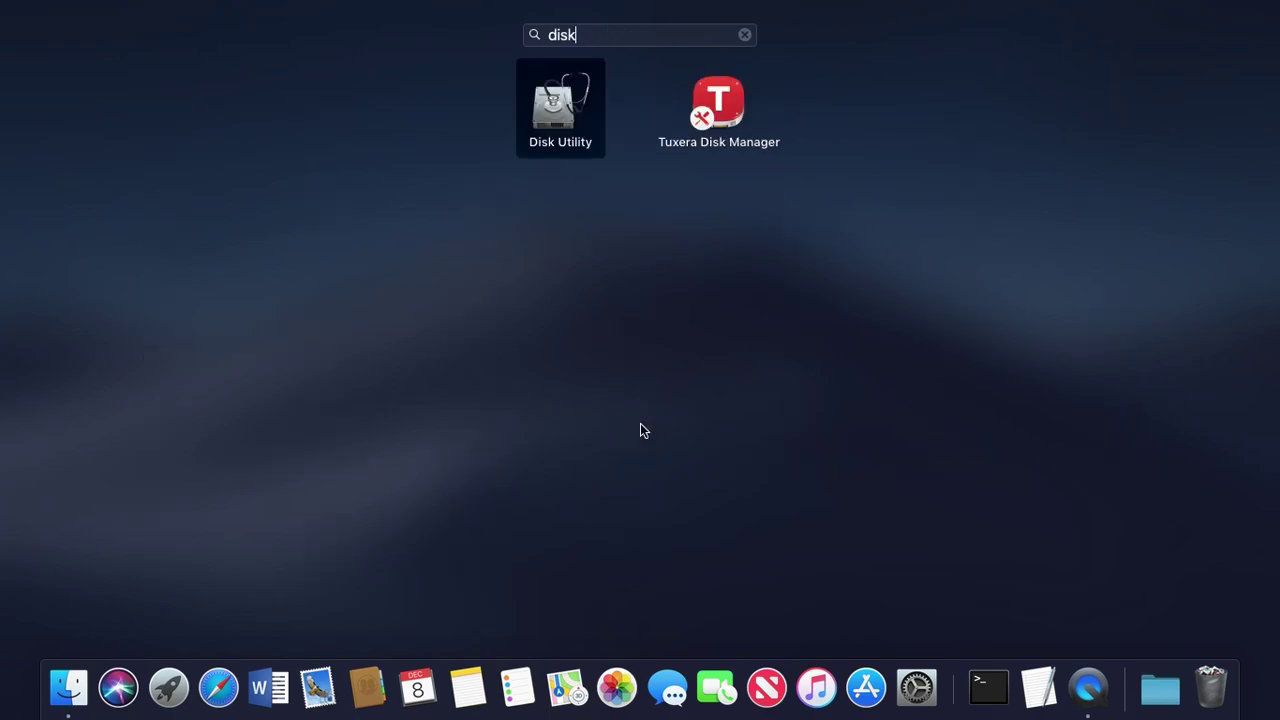
{"action": "left_click", "coordinate": [544, 124]}
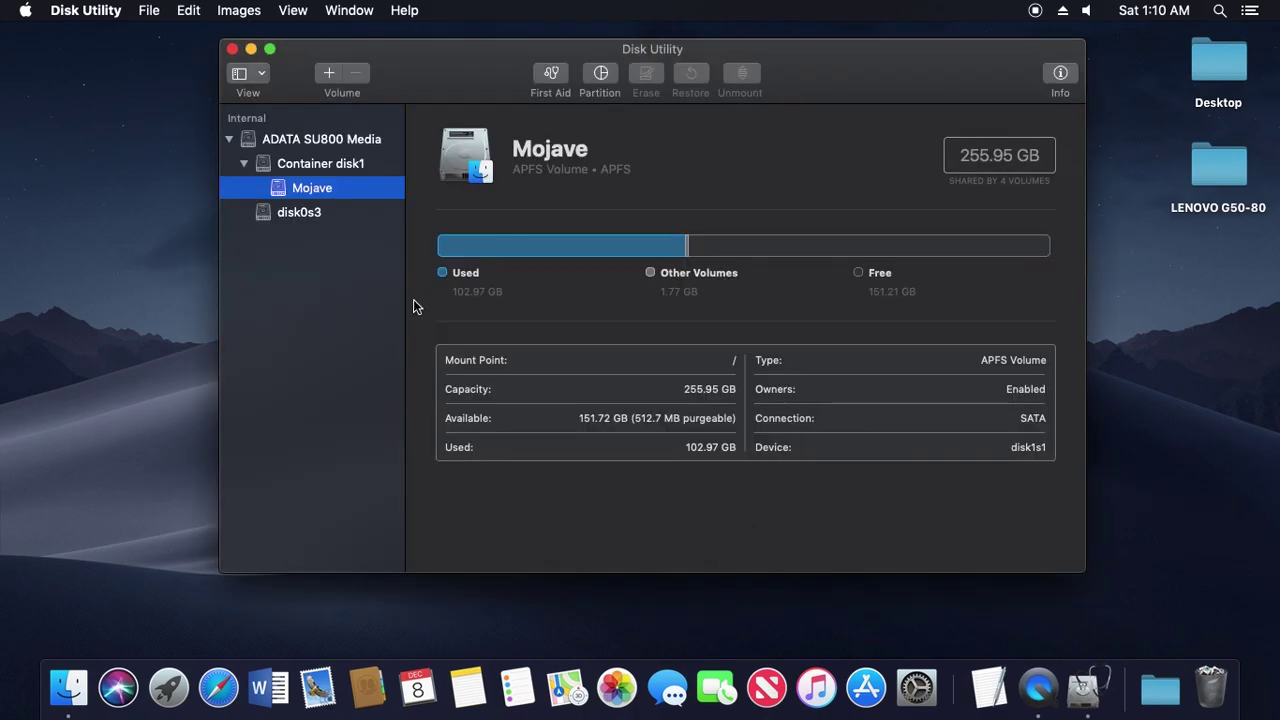
Start a new blank disk image and give it the file name "Mojave Installer".
{"action": "left_click", "coordinate": [149, 9]}
{"action": "mouse_move", "coordinate": [180, 33]}
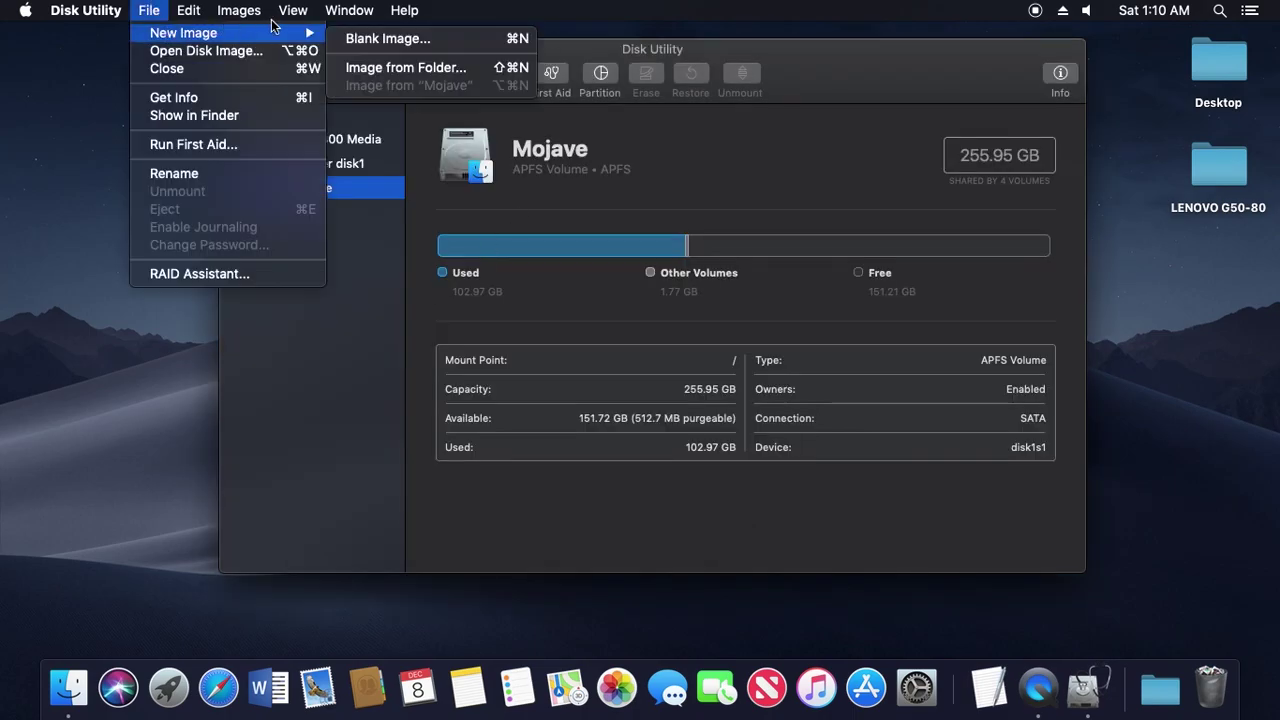
{"action": "left_click", "coordinate": [388, 39]}
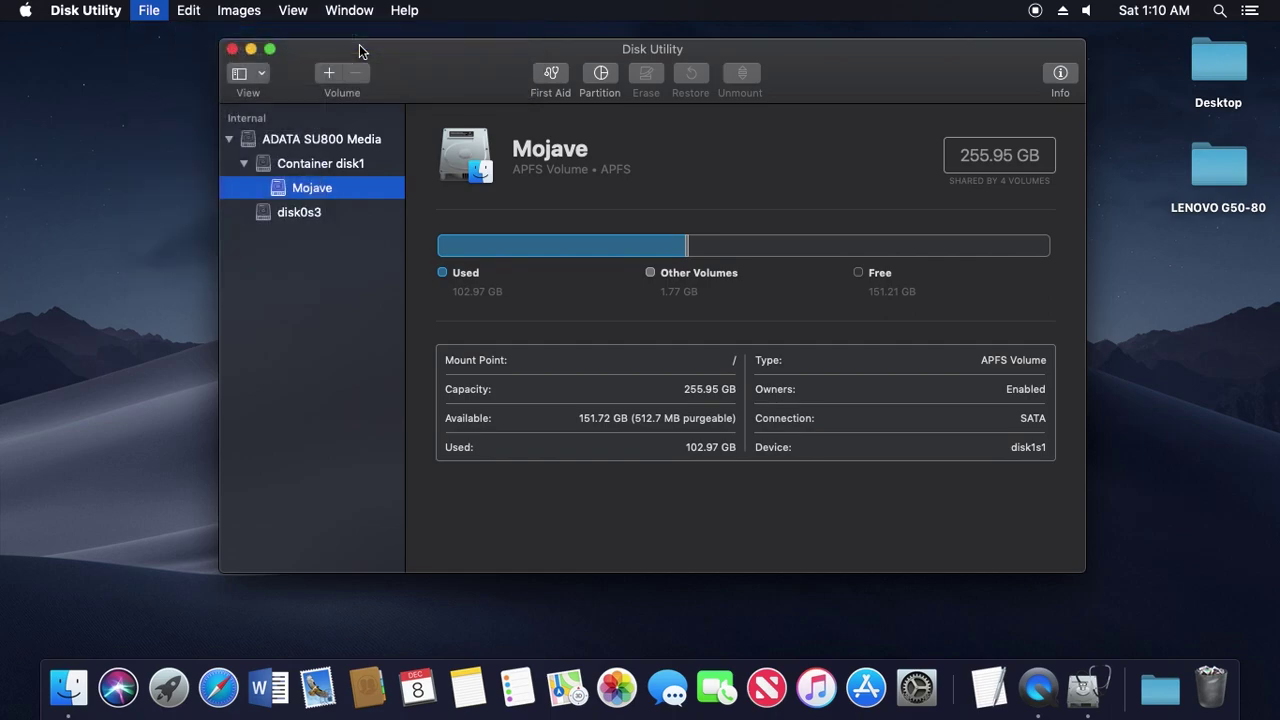
{"action": "type", "text": "mojave"}
{"action": "key", "text": "BackSpace"}
{"action": "key", "text": "BackSpace"}
{"action": "key", "text": "BackSpace"}
{"action": "key", "text": "BackSpace"}
{"action": "key", "text": "BackSpace"}
{"action": "key", "text": "BackSpace"}
{"action": "type", "text": "MOj"}
{"action": "key", "text": "BackSpace"}
{"action": "key", "text": "BackSpace"}
{"action": "type", "text": "ojave Inst"}
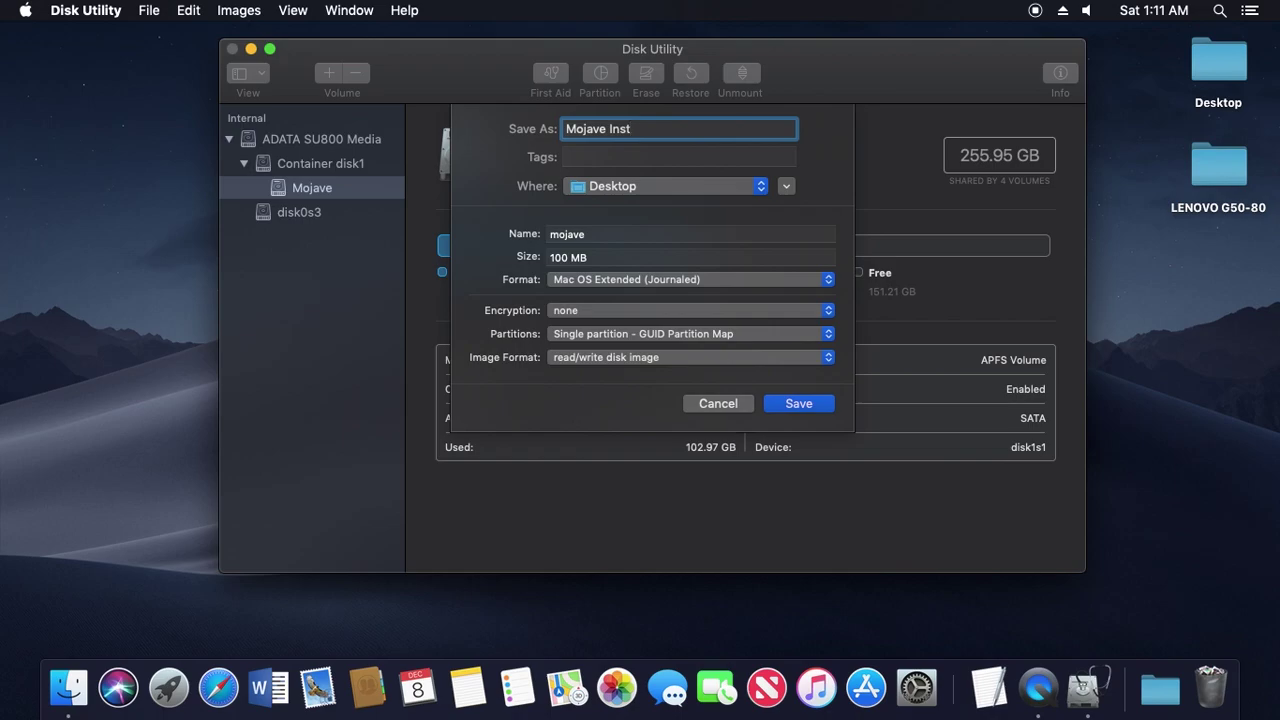
{"action": "type", "text": "aller"}
Set the image size to 7gb, keeping Mac OS Extended (Journaled) format, no encryption and a single GUID Partition Map partition.
{"action": "triple_click", "coordinate": [591, 257]}
{"action": "key", "text": "BackSpace"}
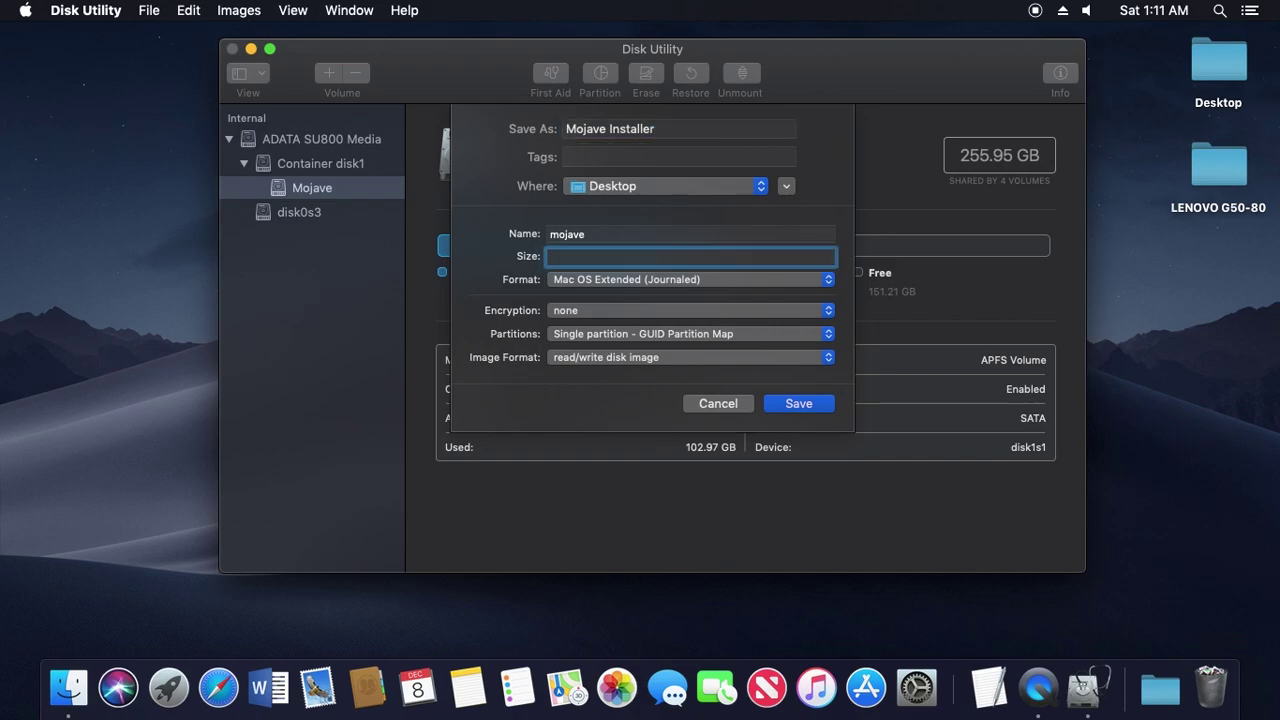
{"action": "type", "text": "7gb"}
{"action": "left_click", "coordinate": [728, 279]}
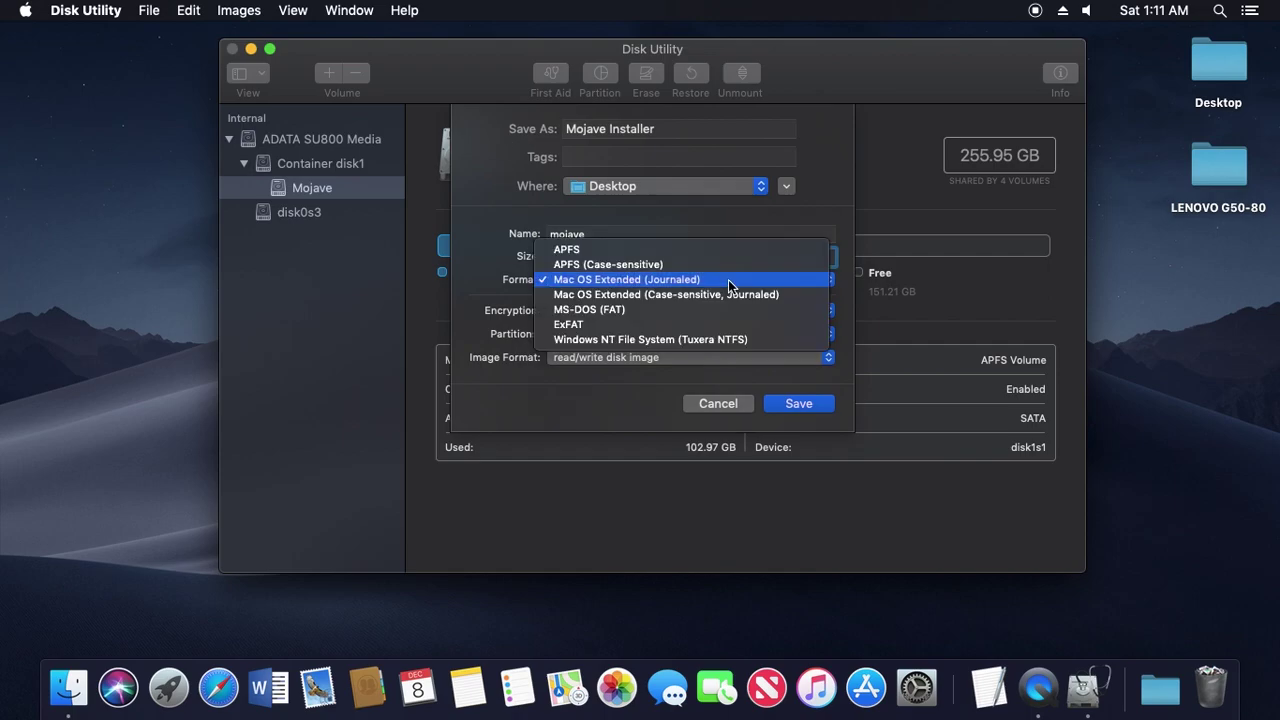
{"action": "left_click", "coordinate": [728, 279]}
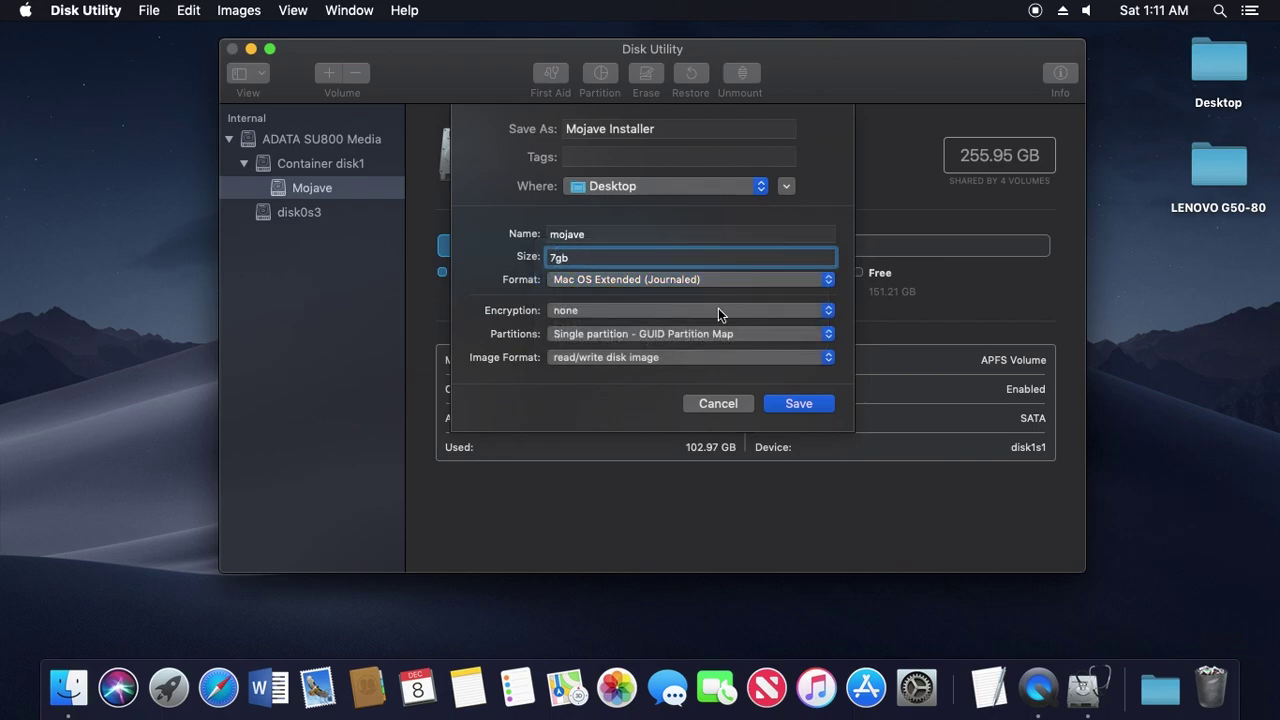
{"action": "left_click", "coordinate": [718, 310]}
{"action": "left_click", "coordinate": [718, 310]}
{"action": "left_click", "coordinate": [737, 336]}
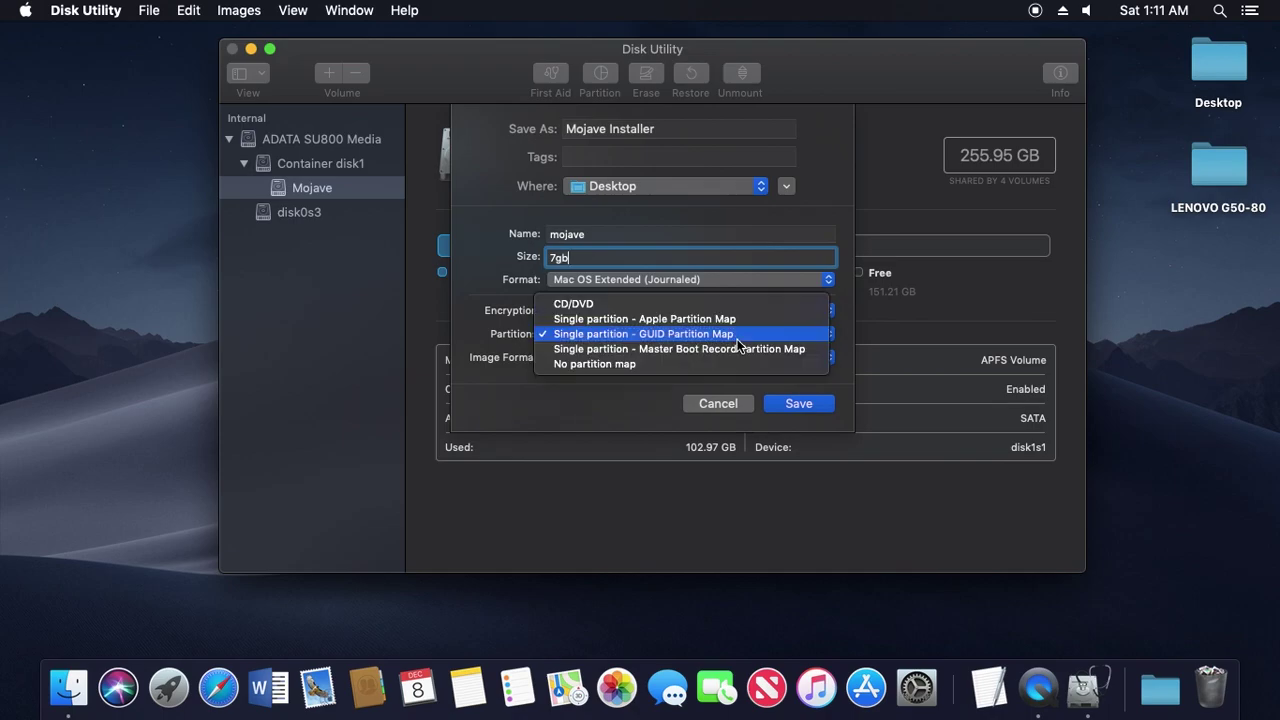
{"action": "left_click", "coordinate": [470, 340]}
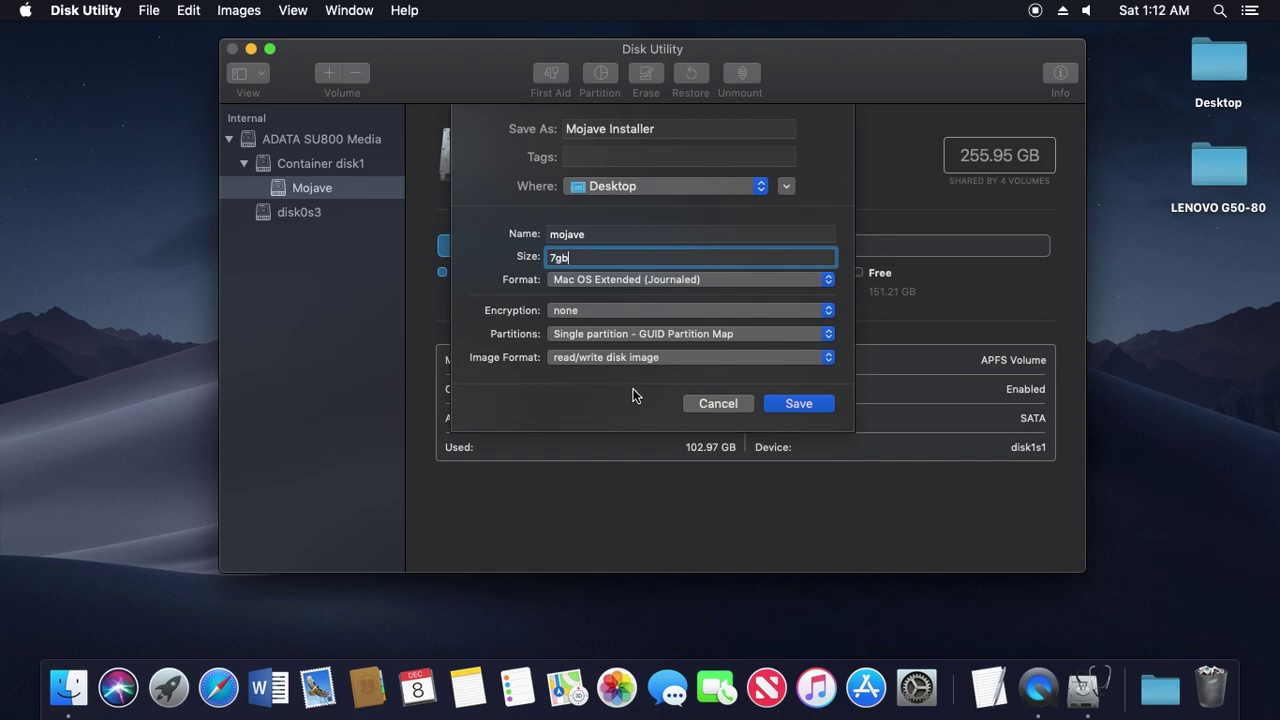
Save the Mojave Installer disk image to the Desktop and close Disk Utility's window.
{"action": "left_click", "coordinate": [810, 404]}
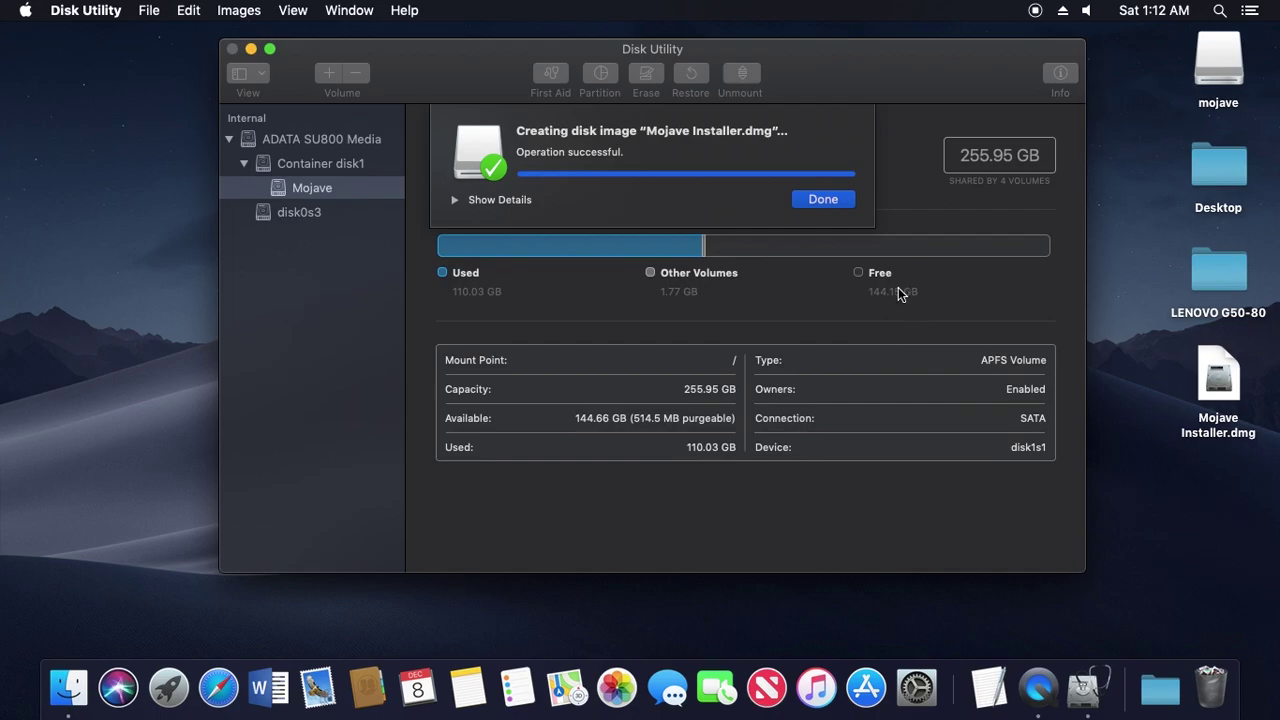
{"action": "left_click", "coordinate": [822, 200]}
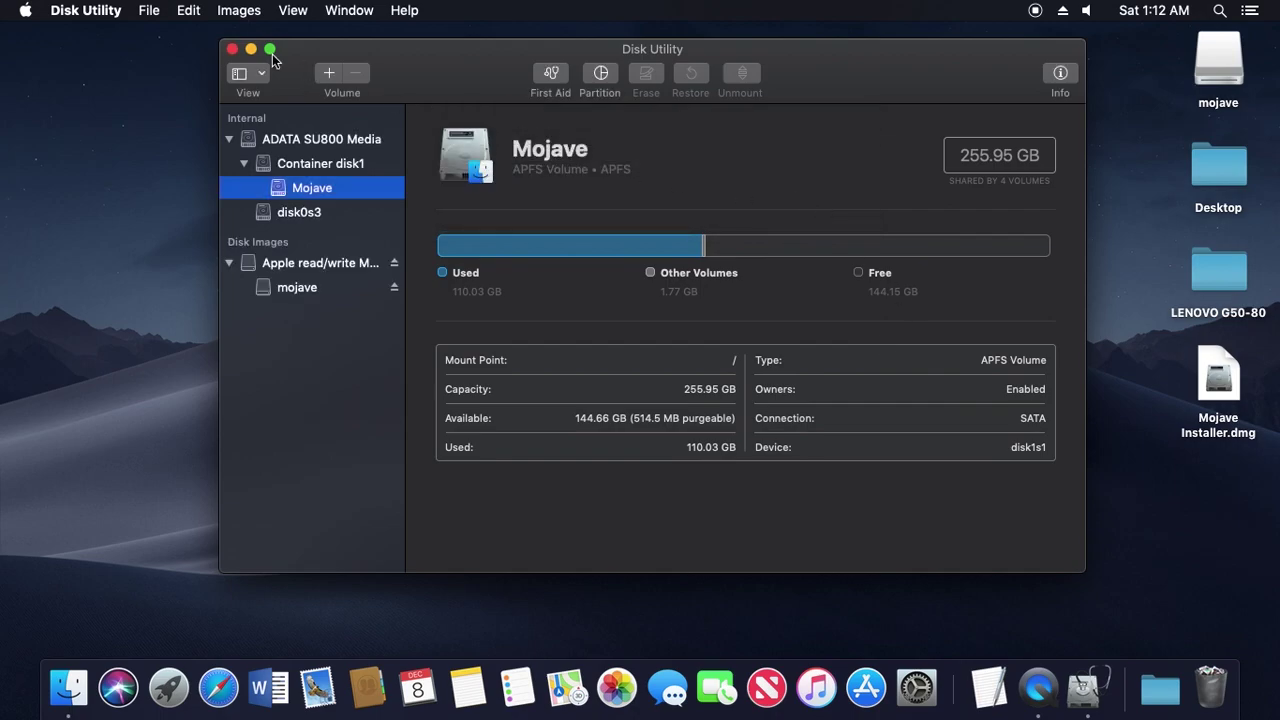
{"action": "left_click", "coordinate": [231, 50]}
Show the package contents of Install macOS Mojave in Applications and open its Contents/Resources folder.
{"action": "left_click", "coordinate": [68, 688]}
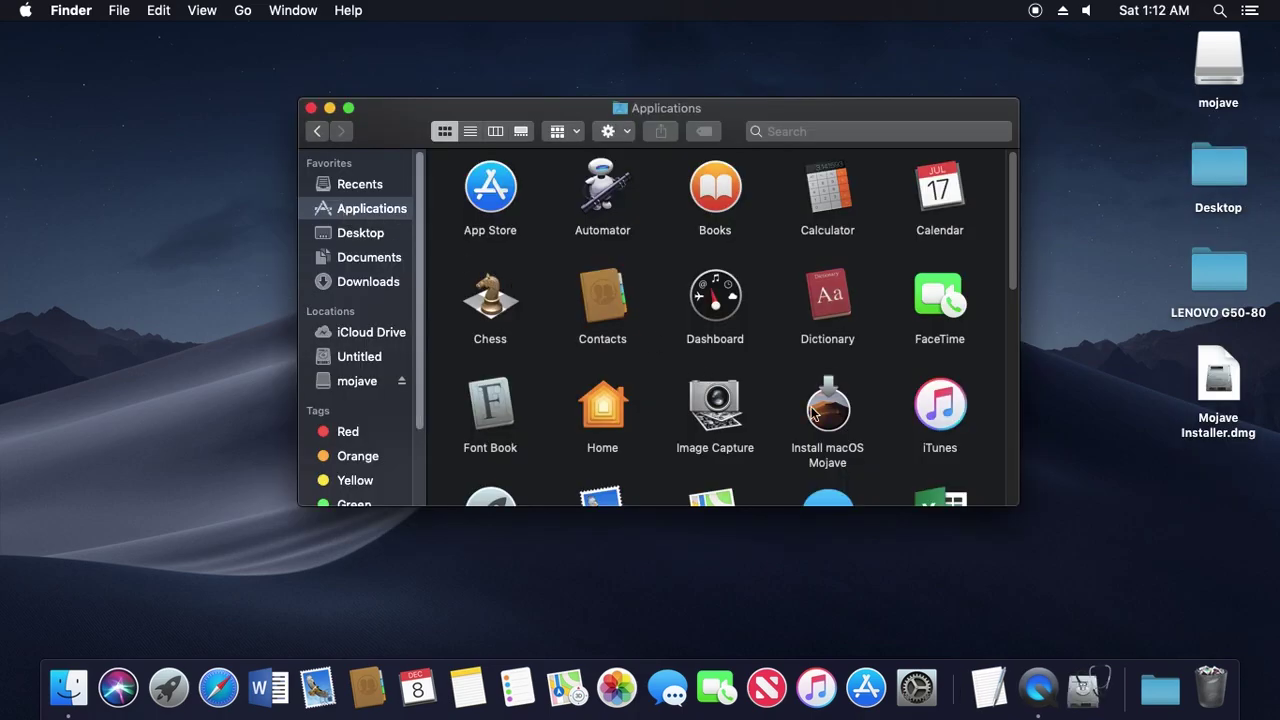
{"action": "left_click", "coordinate": [816, 412]}
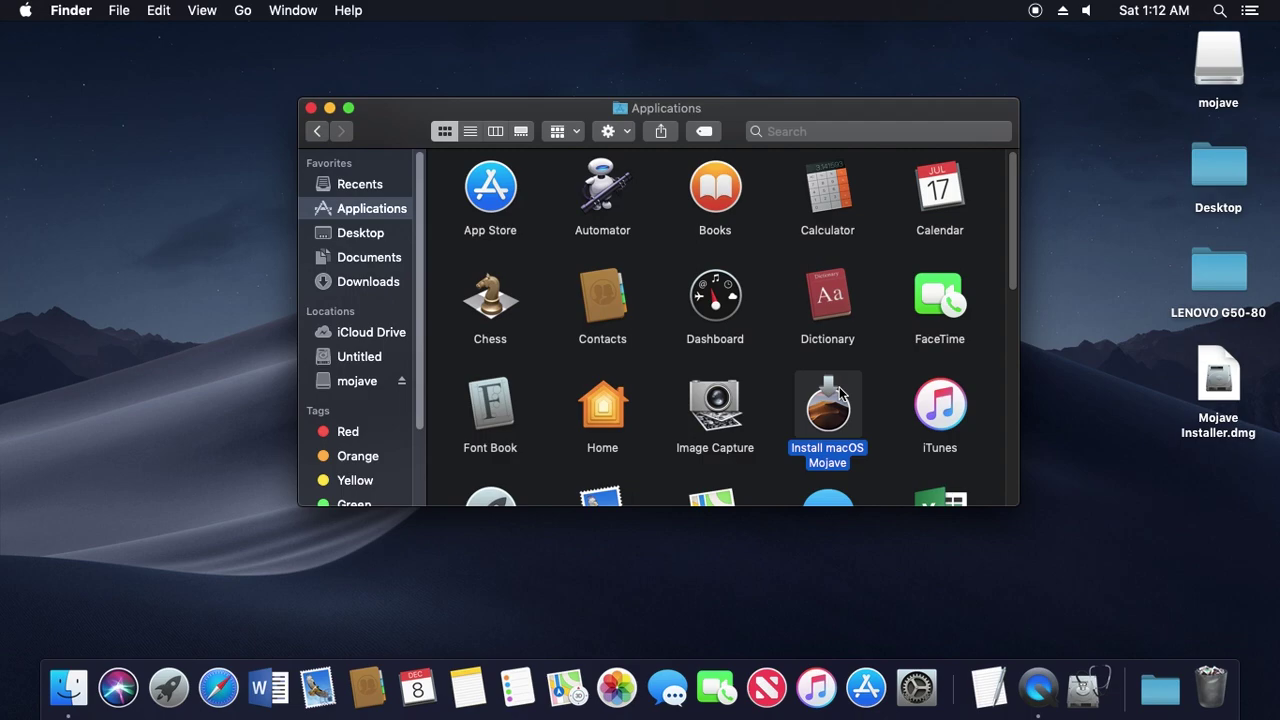
{"action": "right_click", "coordinate": [840, 395]}
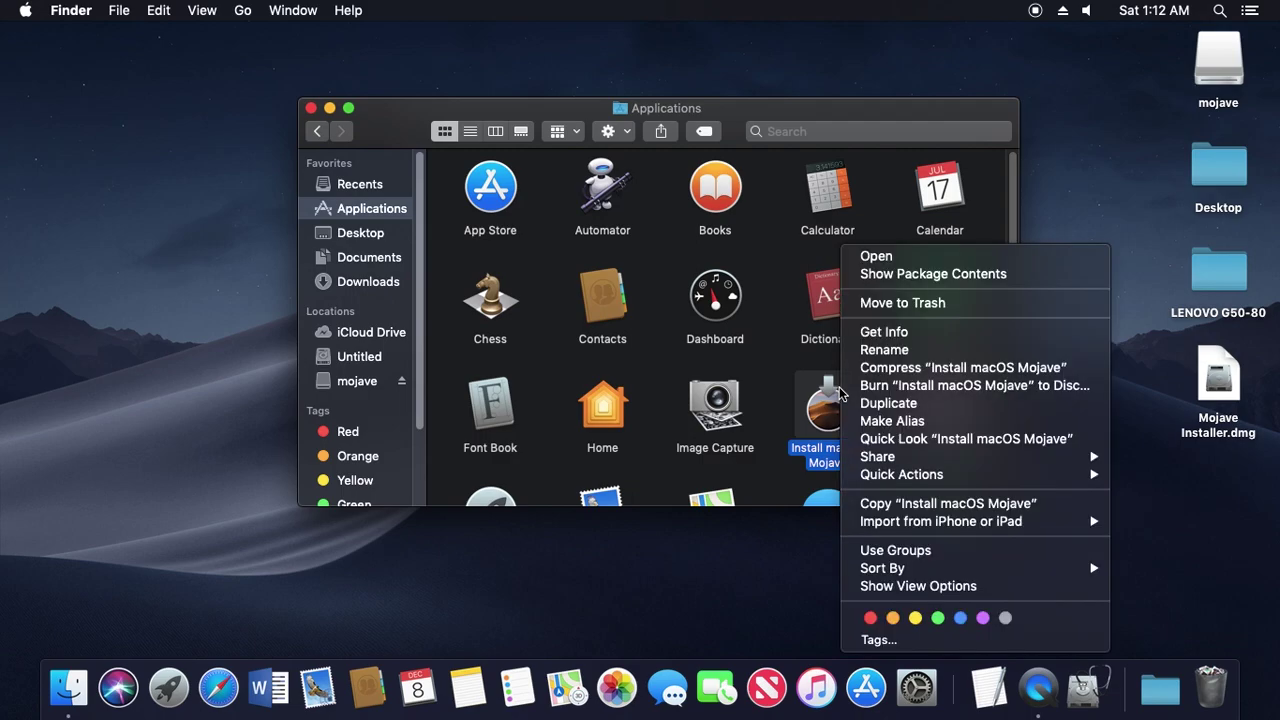
{"action": "left_click", "coordinate": [957, 280]}
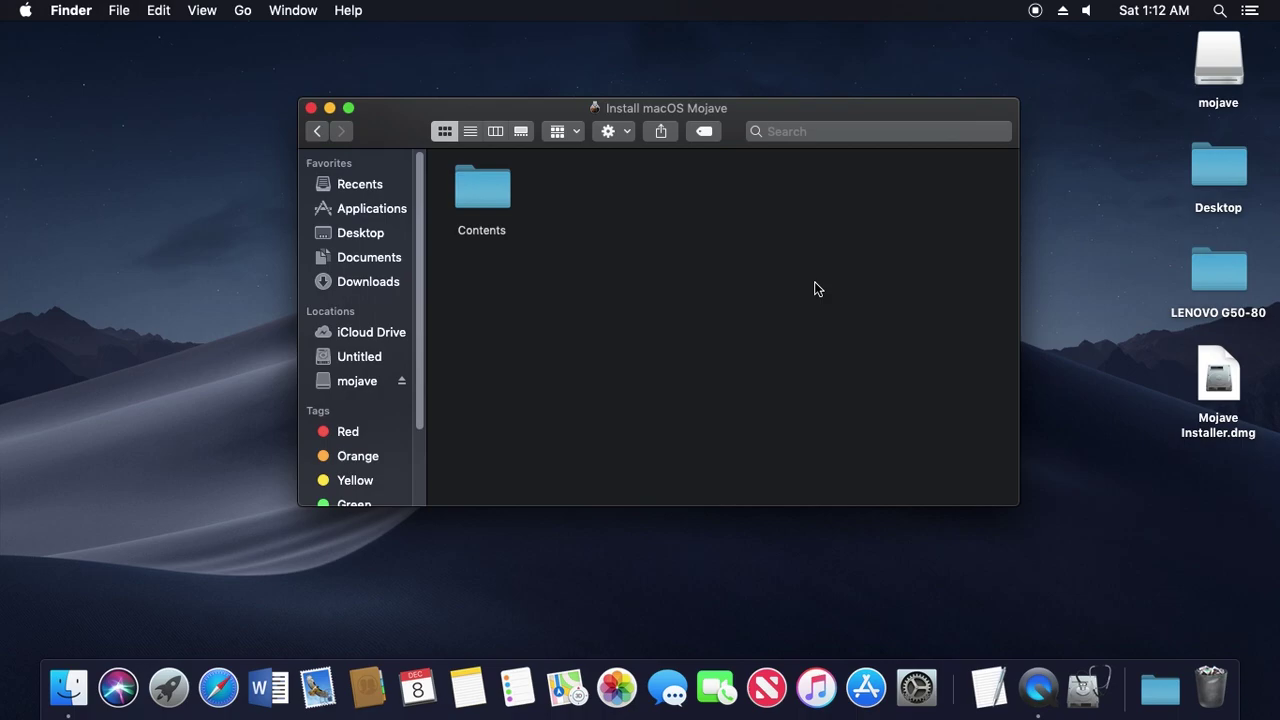
{"action": "double_click", "coordinate": [477, 185]}
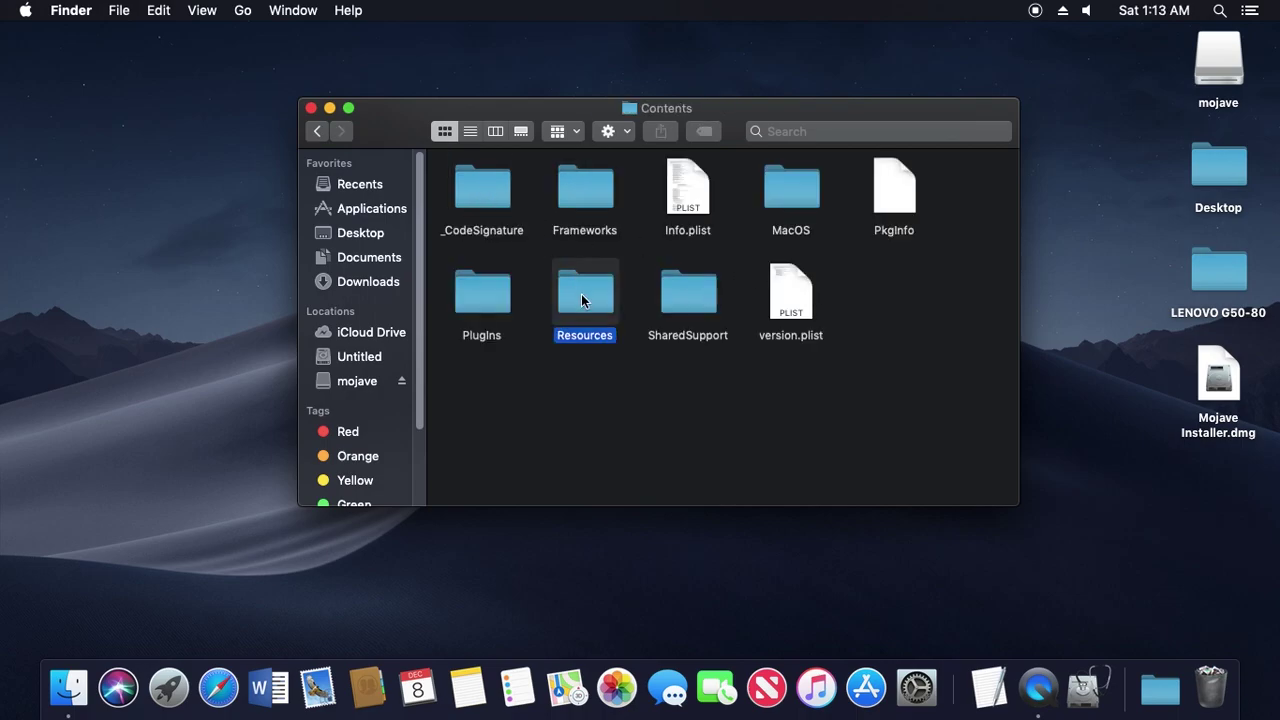
{"action": "double_click", "coordinate": [581, 294]}
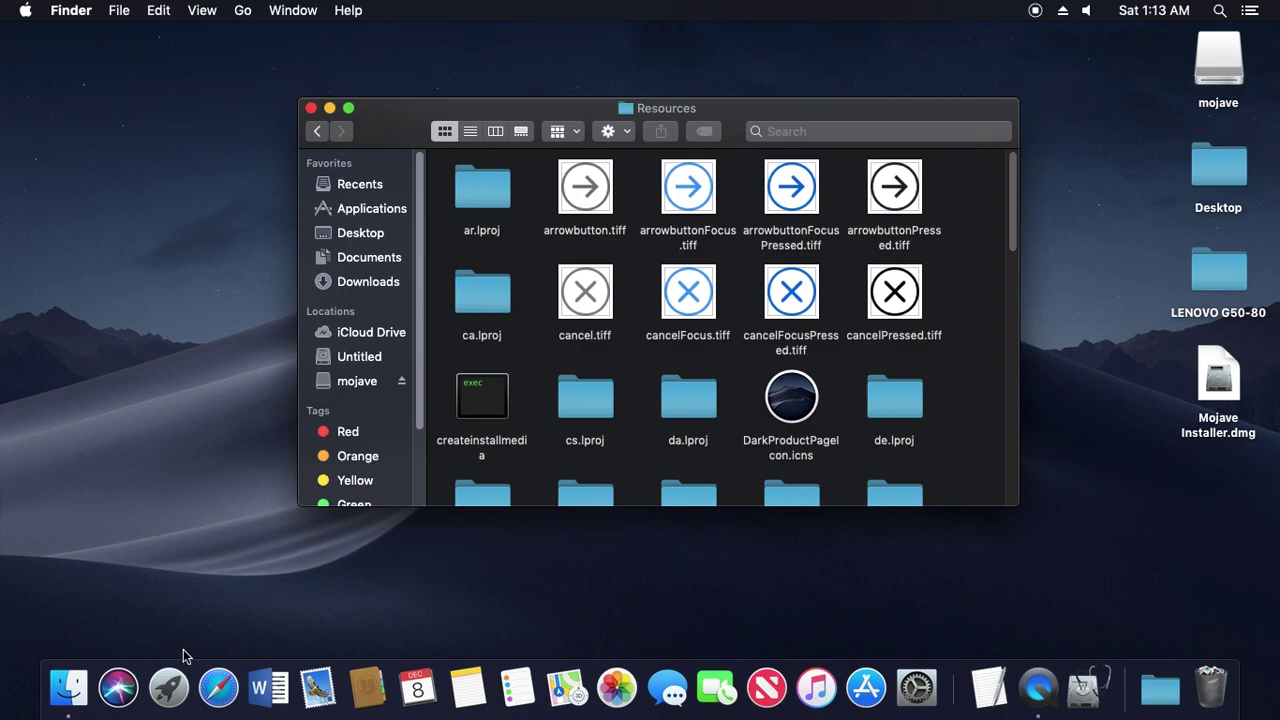
Open Terminal from the Other group of apps.
{"action": "left_click", "coordinate": [168, 686]}
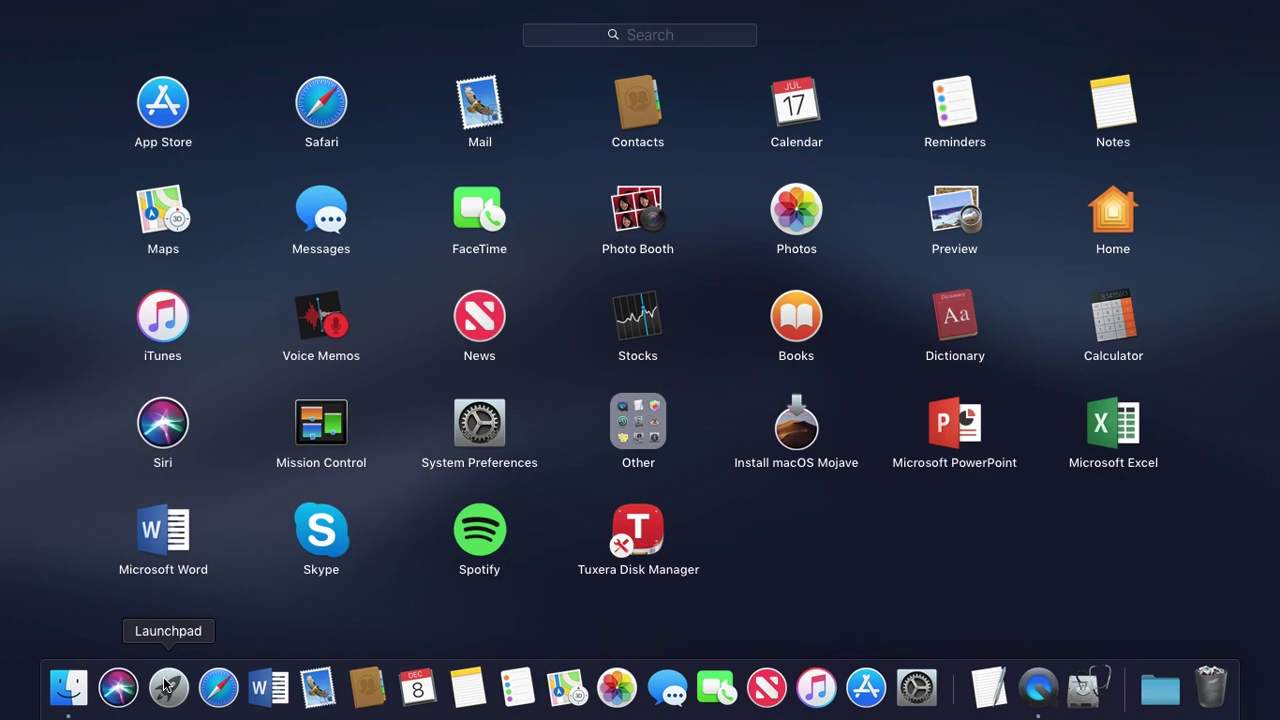
{"action": "left_click", "coordinate": [655, 438]}
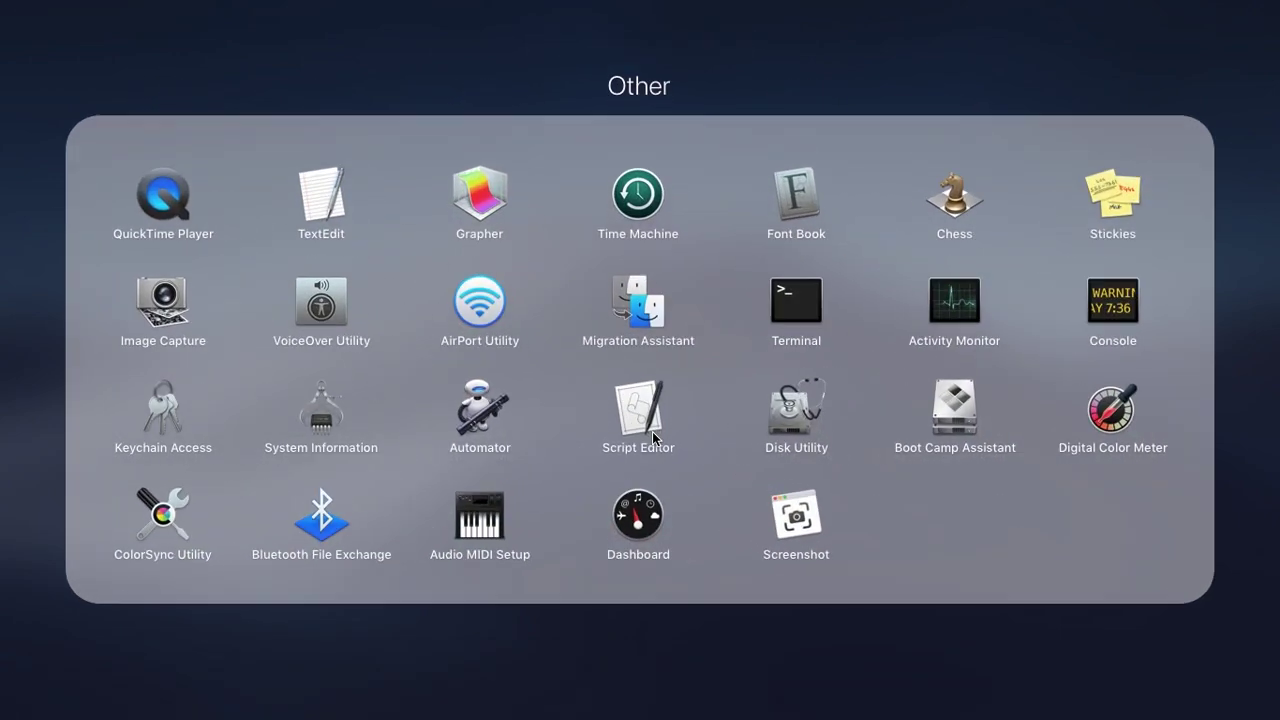
{"action": "left_click", "coordinate": [797, 305]}
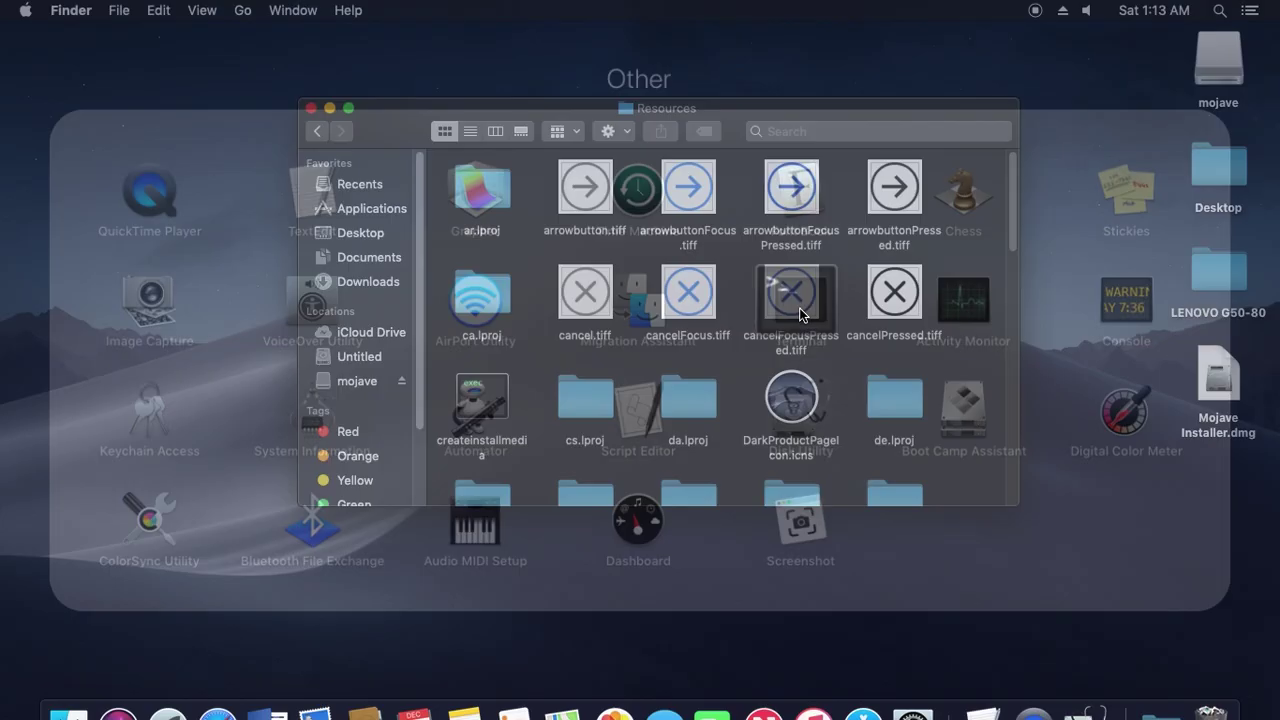
Begin a sudo command in Terminal and insert the path of the createinstallmedia file from the Resources folder.
{"action": "type", "text": "sudo"}
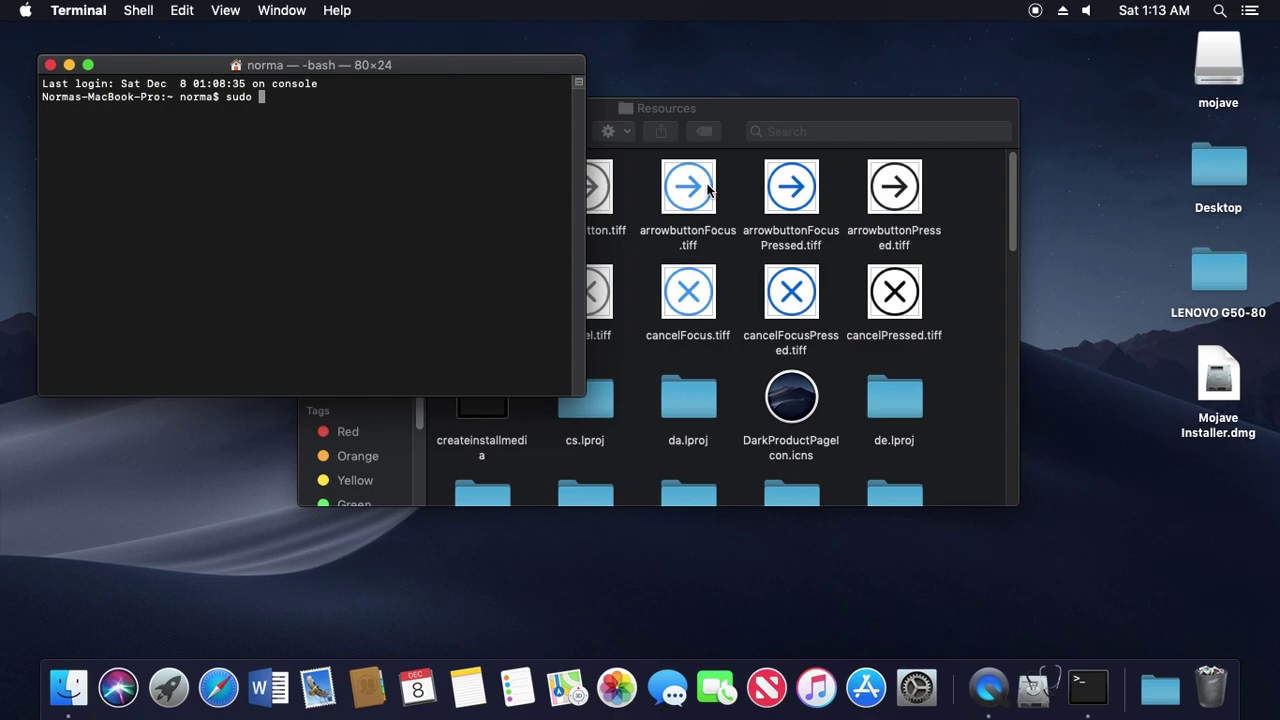
{"action": "left_click", "coordinate": [740, 118]}
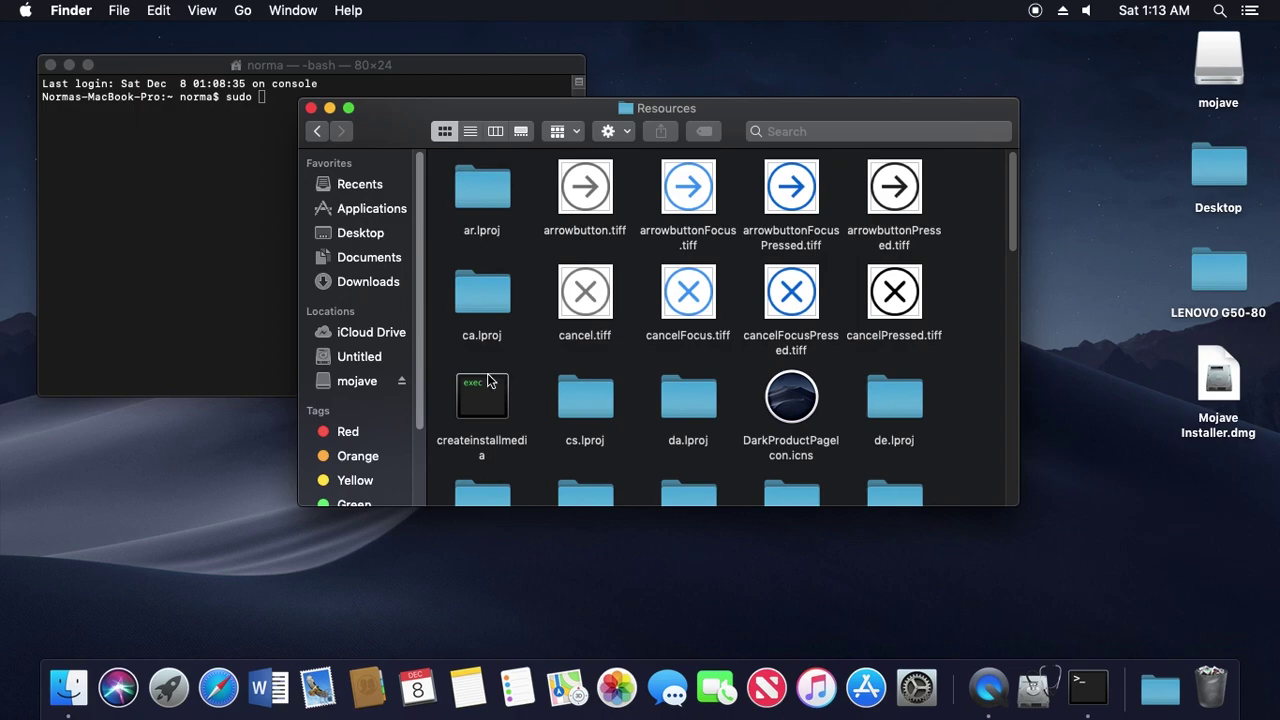
{"action": "left_click_drag", "start_coordinate": [488, 382], "coordinate": [215, 296]}
{"action": "left_click", "coordinate": [253, 276]}
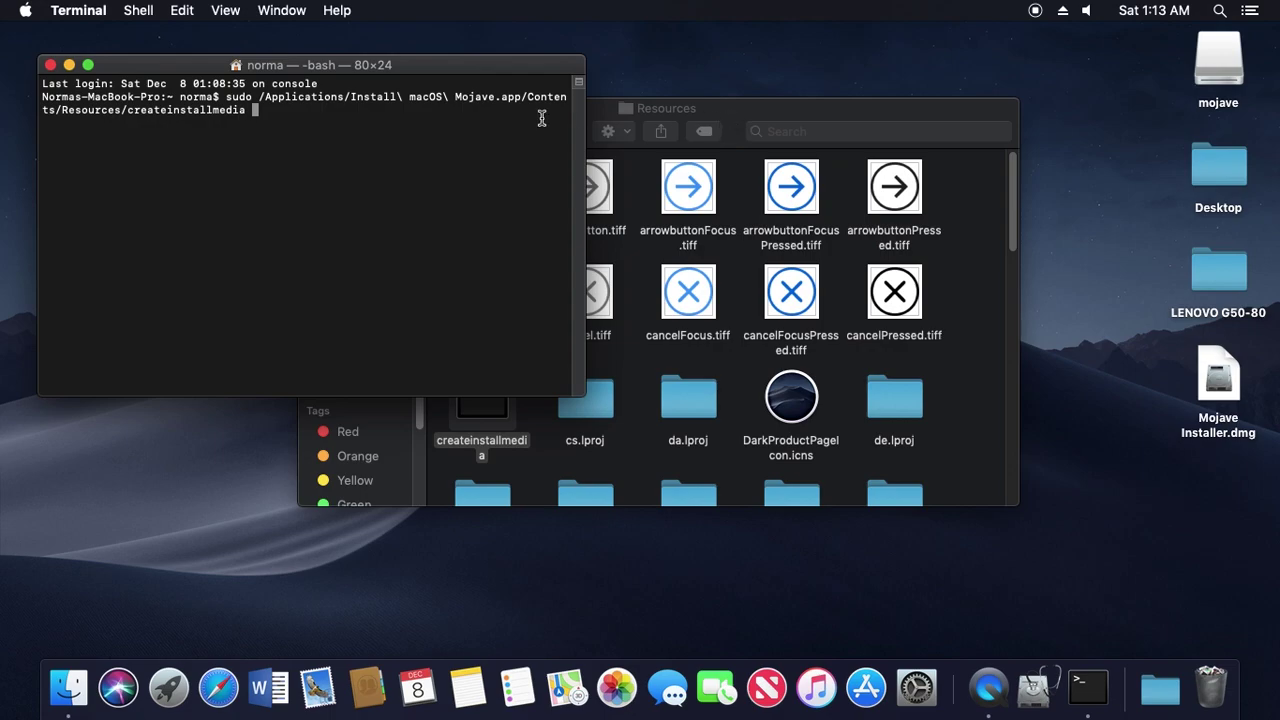
Eject and remount Mojave Installer.dmg, and complete the createinstallmedia command with --volume and the path of the mojave volume.
{"action": "type", "text": "--volume"}
{"action": "left_click", "coordinate": [719, 112]}
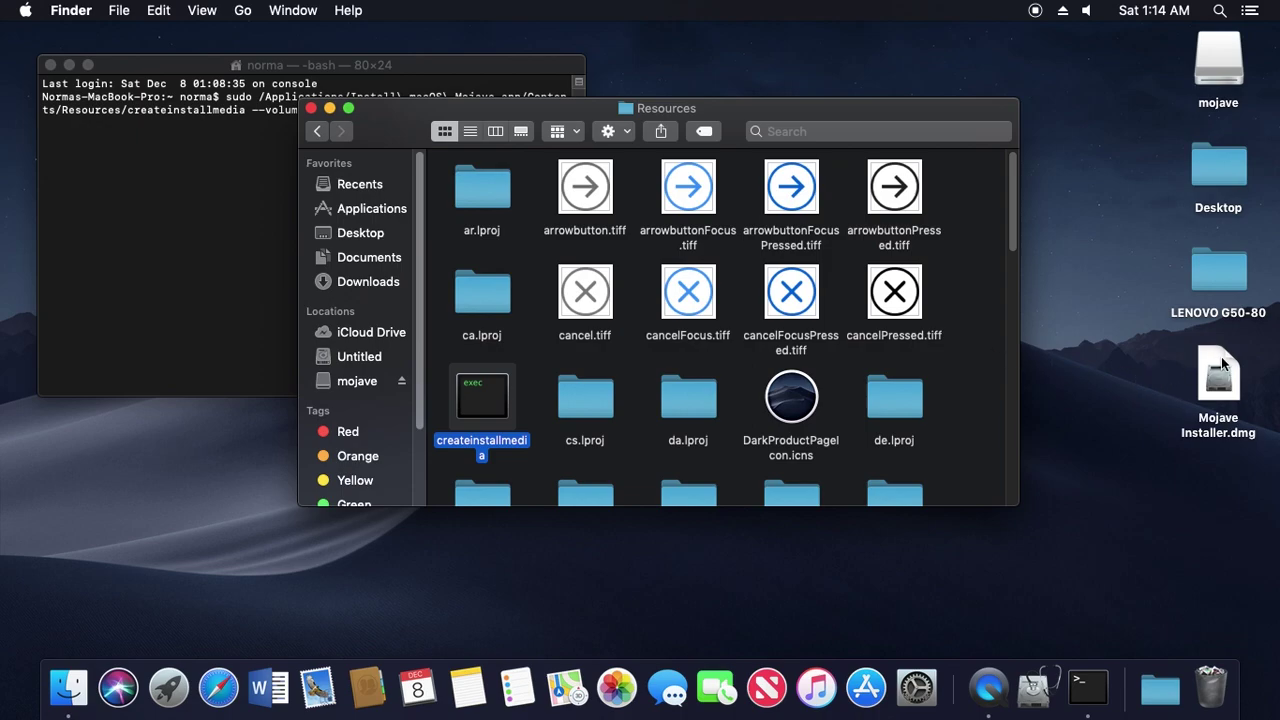
{"action": "left_click", "coordinate": [1224, 62]}
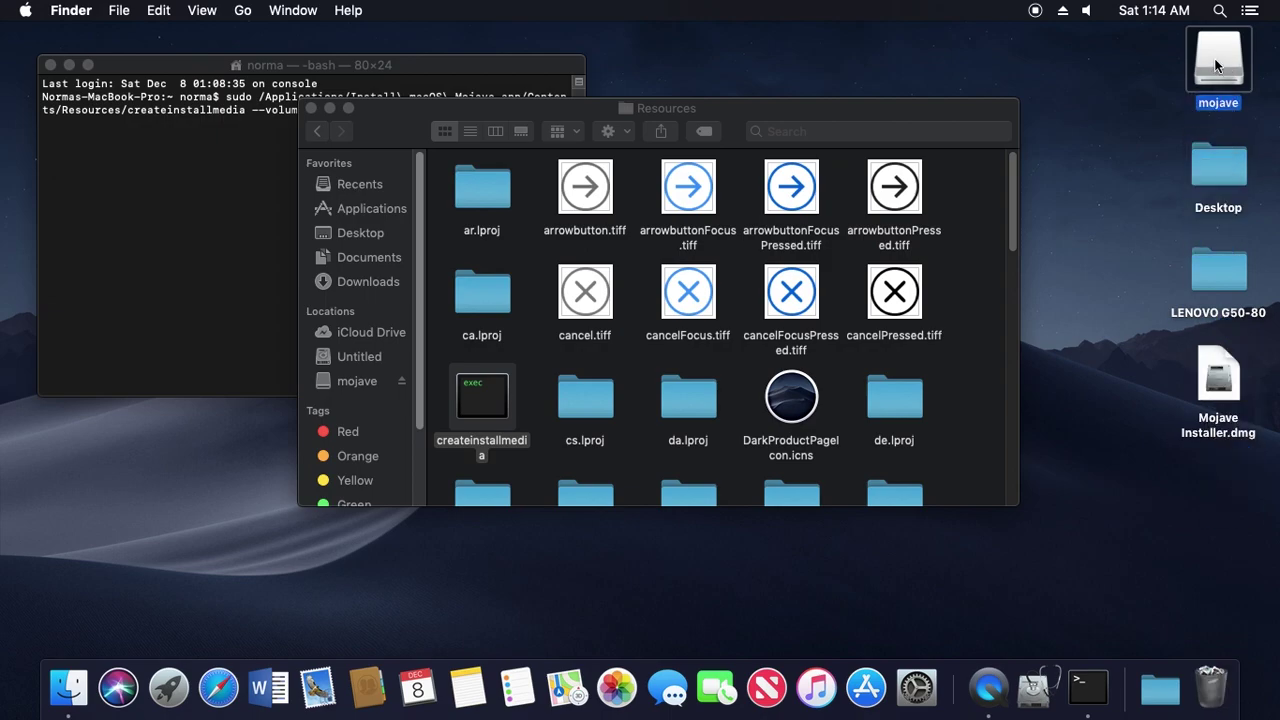
{"action": "left_click_drag", "start_coordinate": [1214, 58], "coordinate": [1227, 534]}
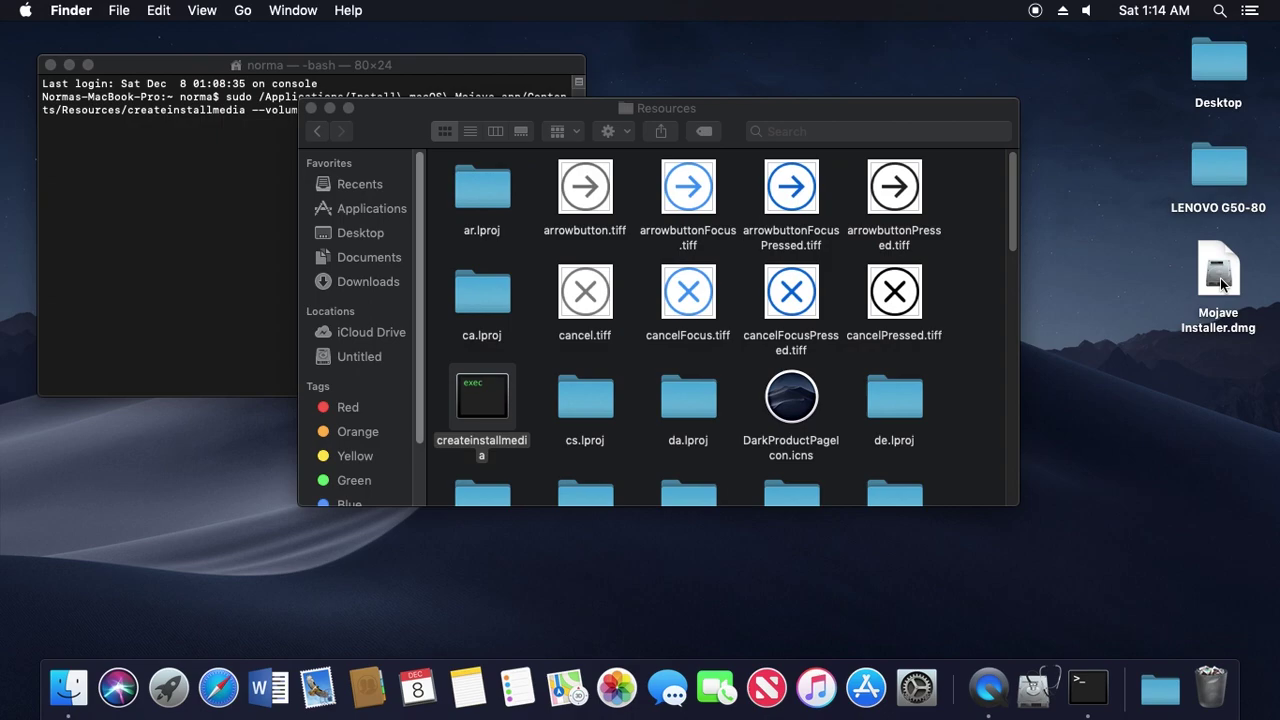
{"action": "left_click", "coordinate": [1219, 275]}
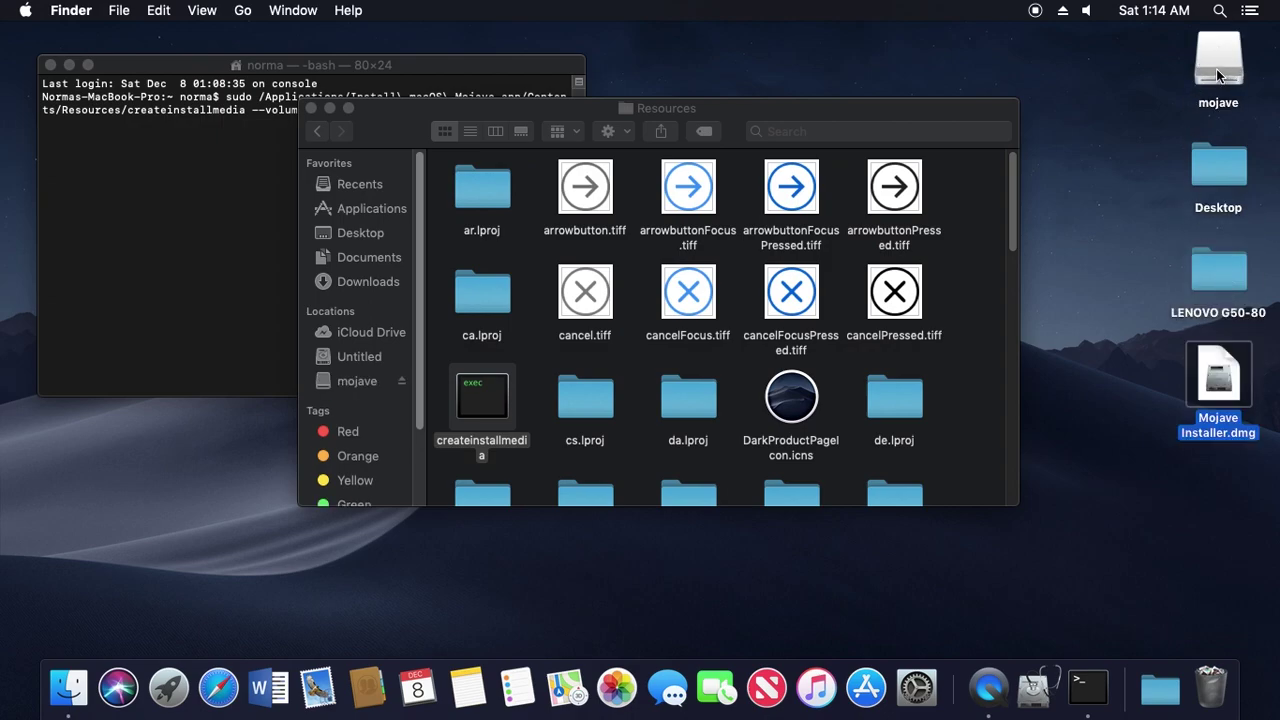
{"action": "left_click_drag", "start_coordinate": [1216, 68], "coordinate": [257, 184]}
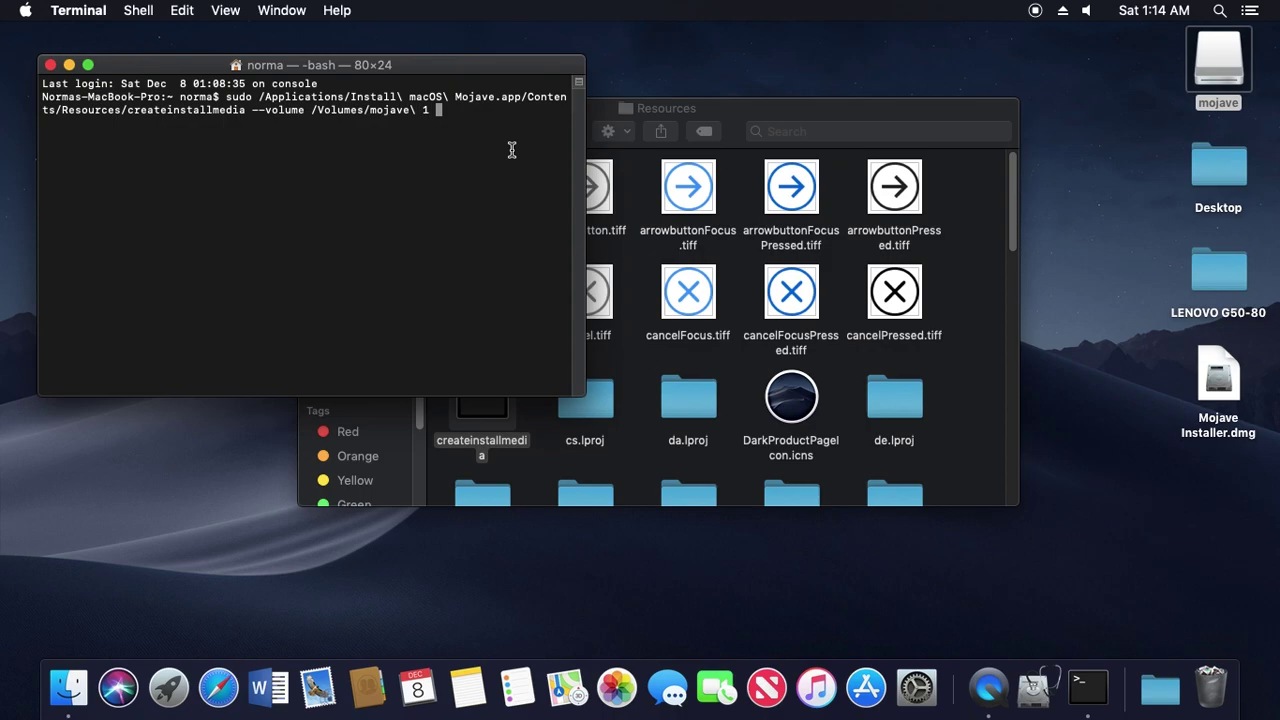
Run the createinstallmedia command, authorize it with the account password and confirm erasing the volume with y.
{"action": "key", "text": "Return"}
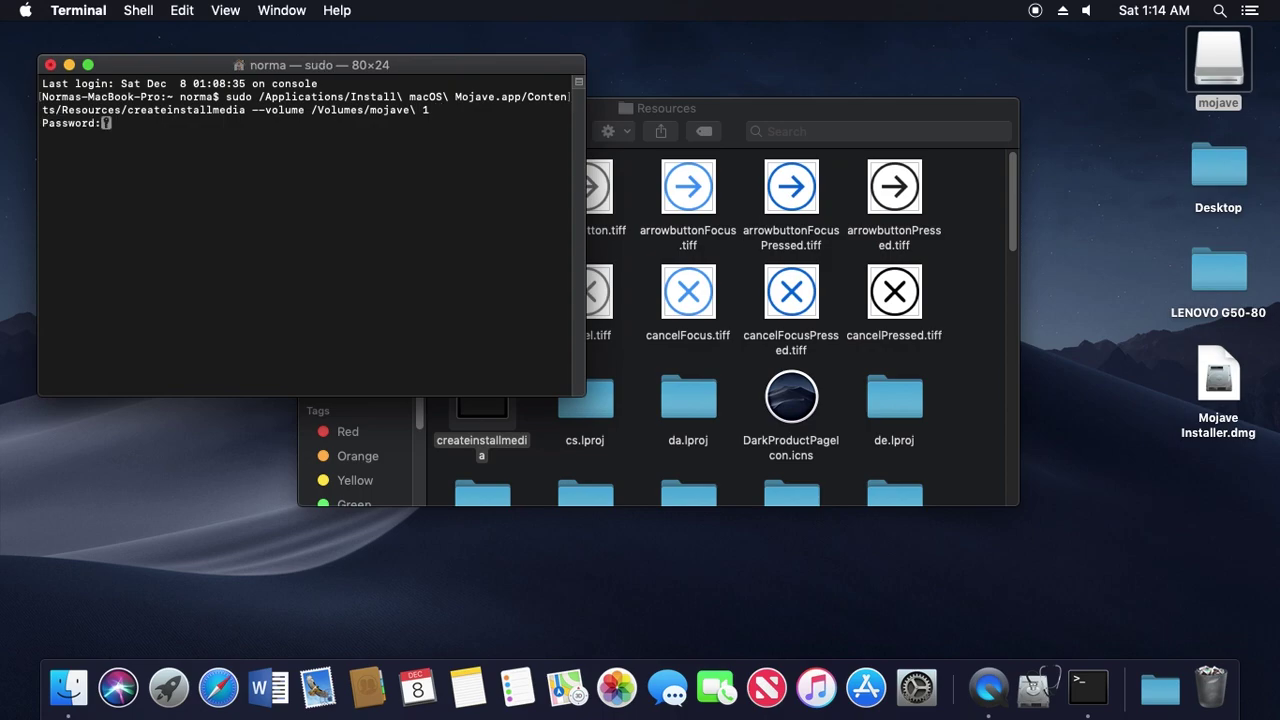
{"action": "key", "text": "Return"}
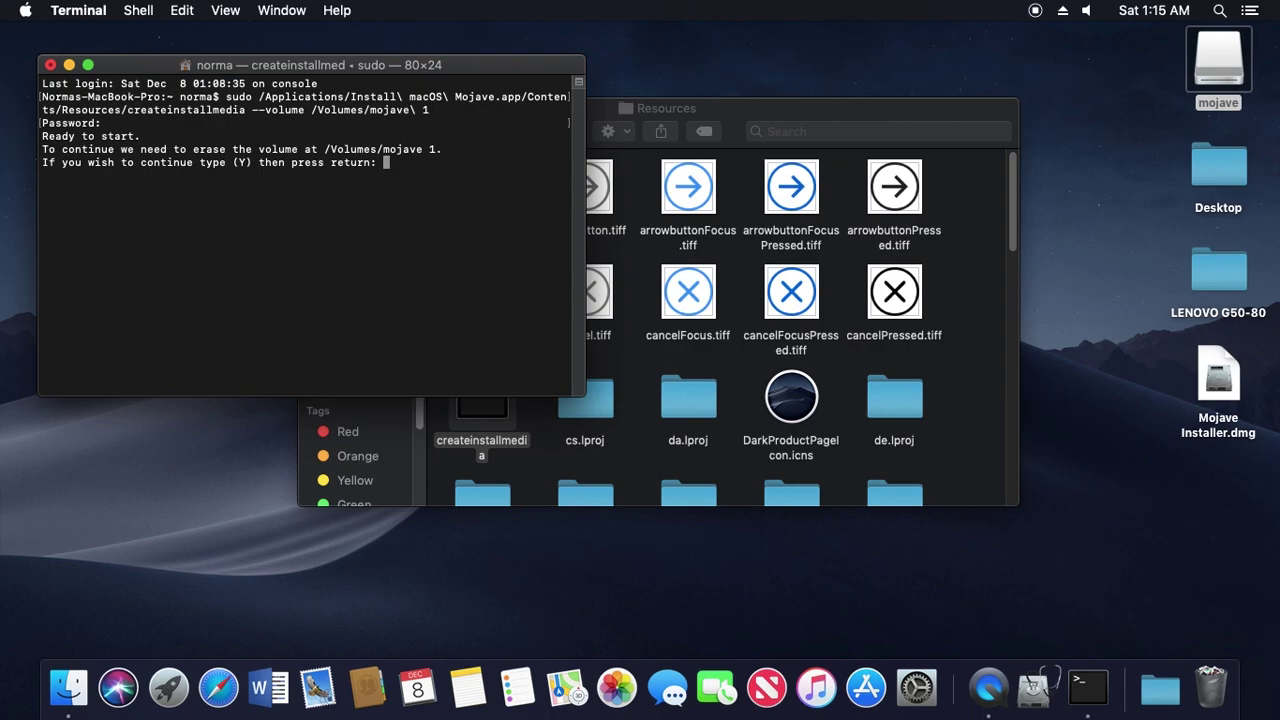
{"action": "type", "text": "y"}
{"action": "key", "text": "Return"}
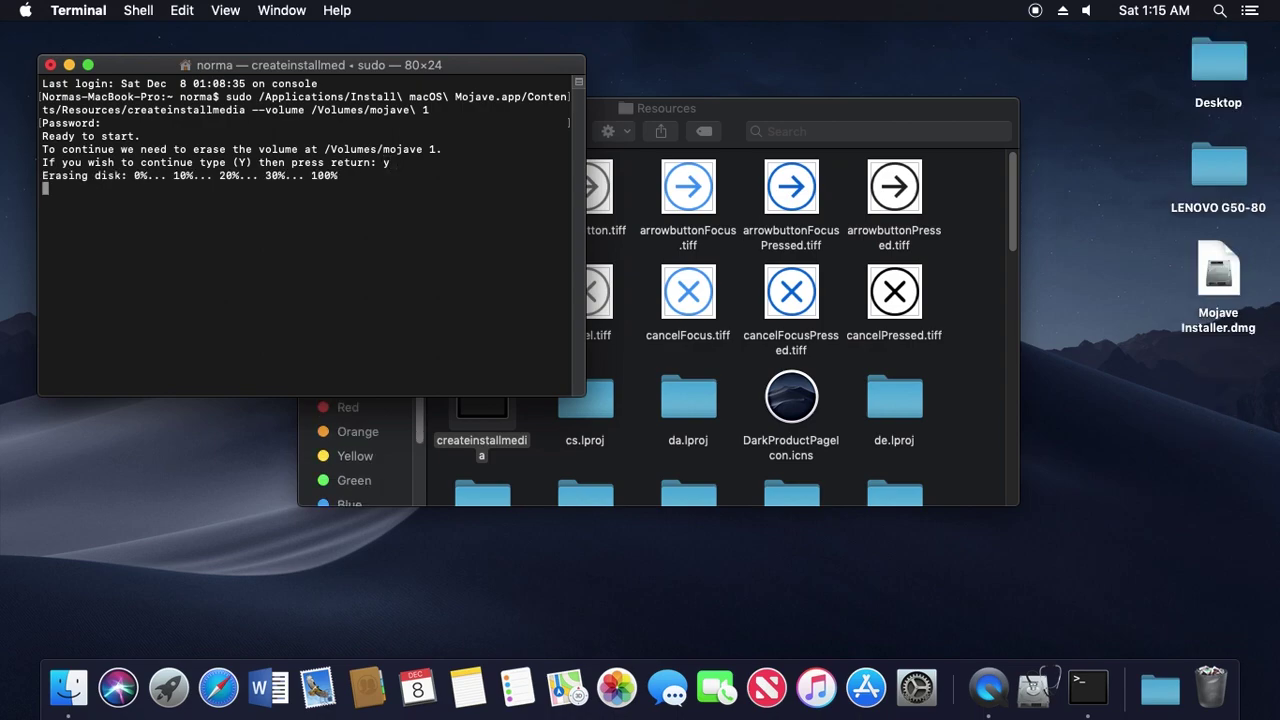
Close the Resources folder window and, once createinstallmedia has finished, the Terminal window.
{"action": "left_click", "coordinate": [640, 108]}
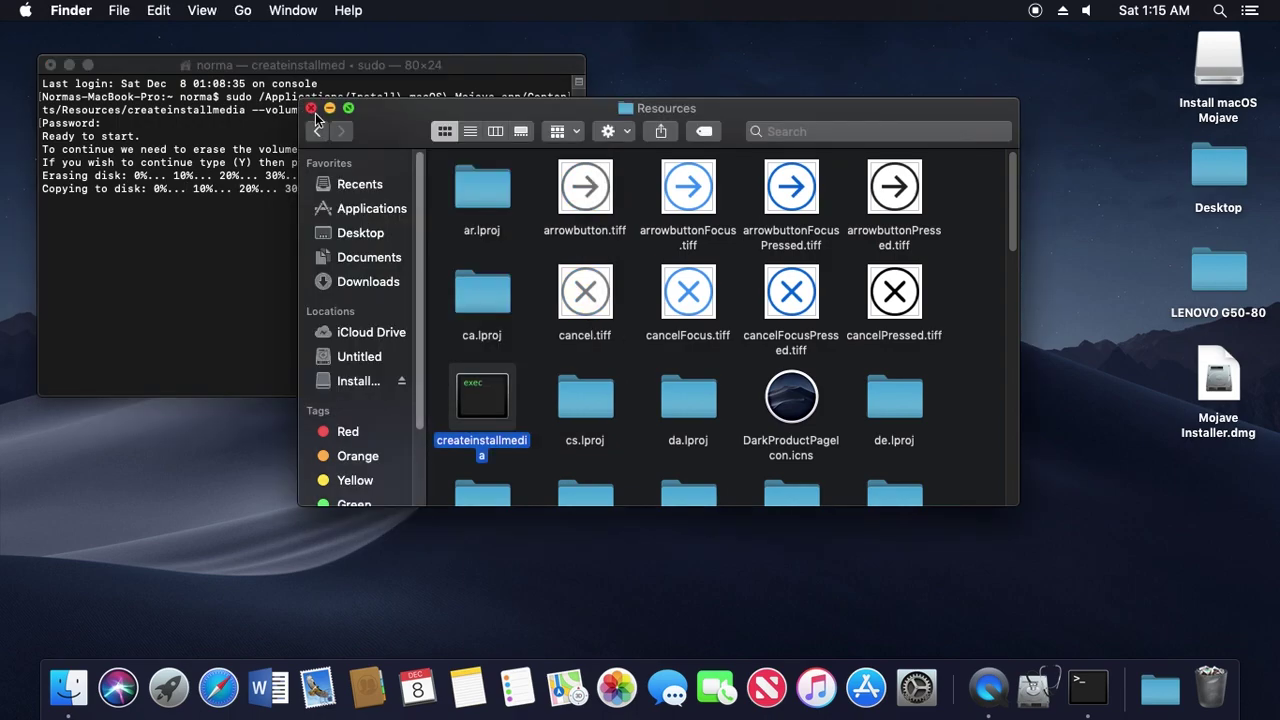
{"action": "left_click", "coordinate": [311, 108]}
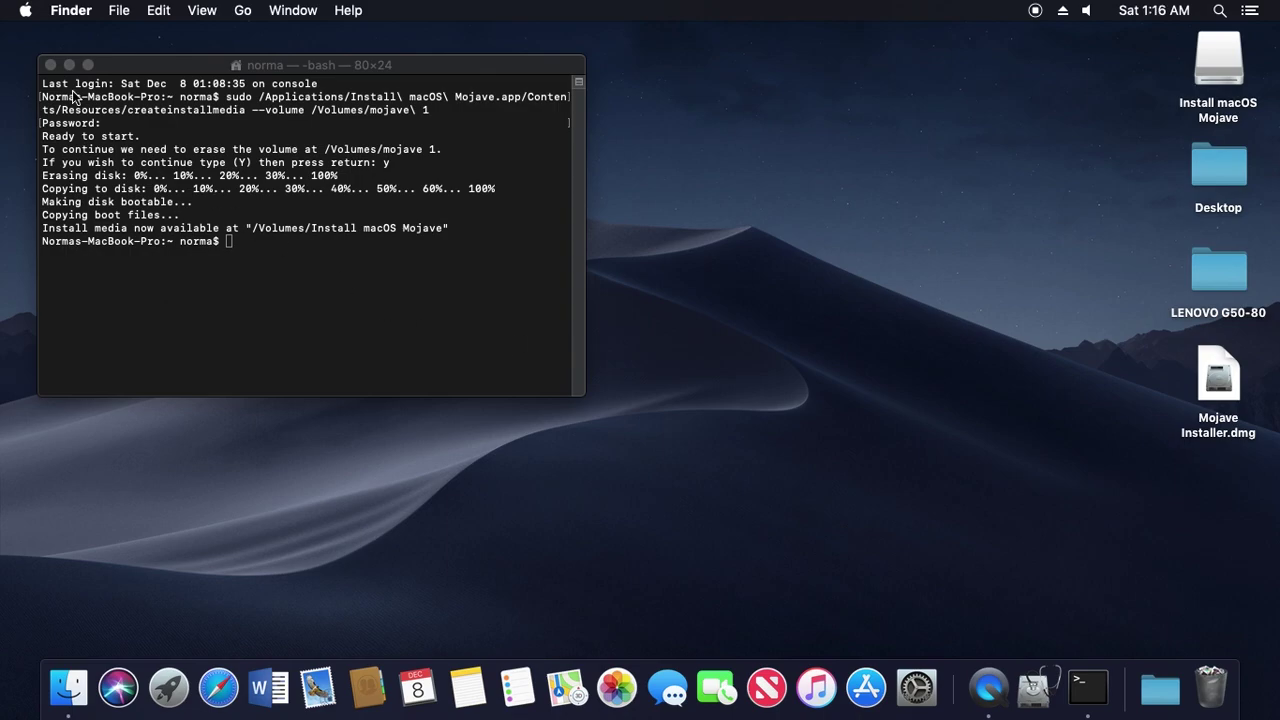
{"action": "left_click", "coordinate": [50, 65]}
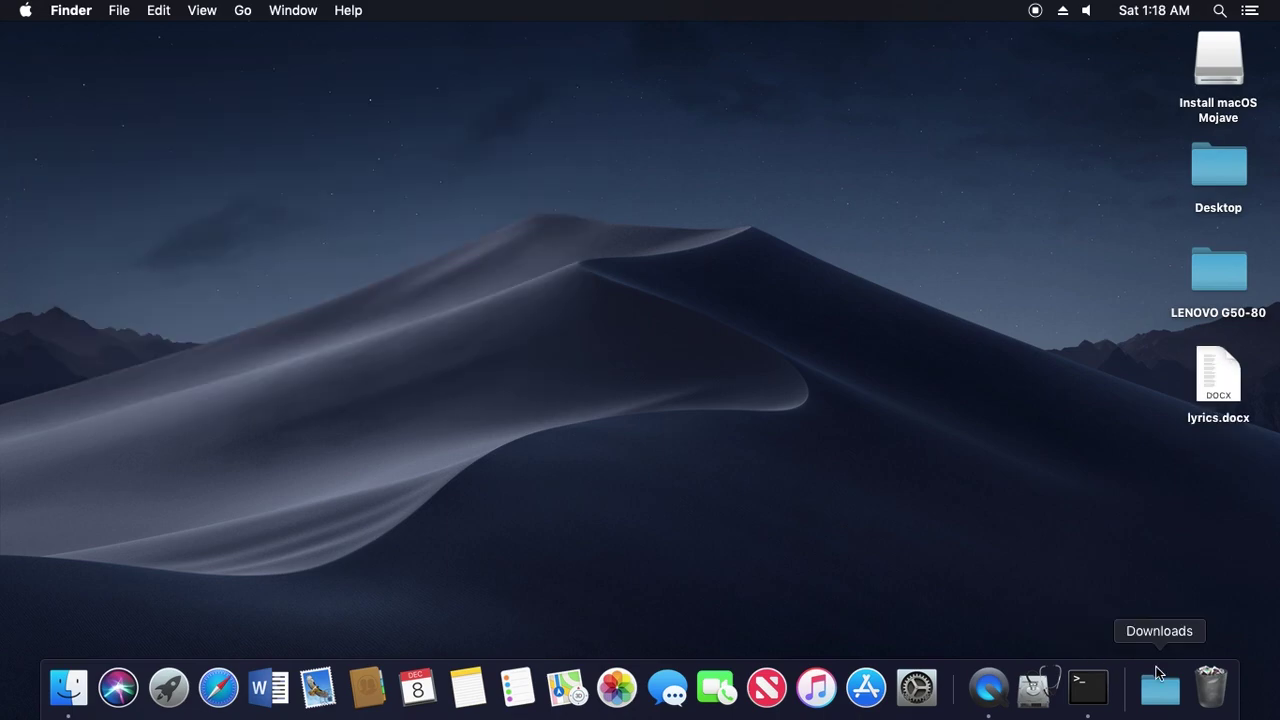
Open the Clover_v2 folder in Downloads and launch the Clover_v2.4k_r4784.pkg installer.
{"action": "left_click", "coordinate": [1158, 685]}
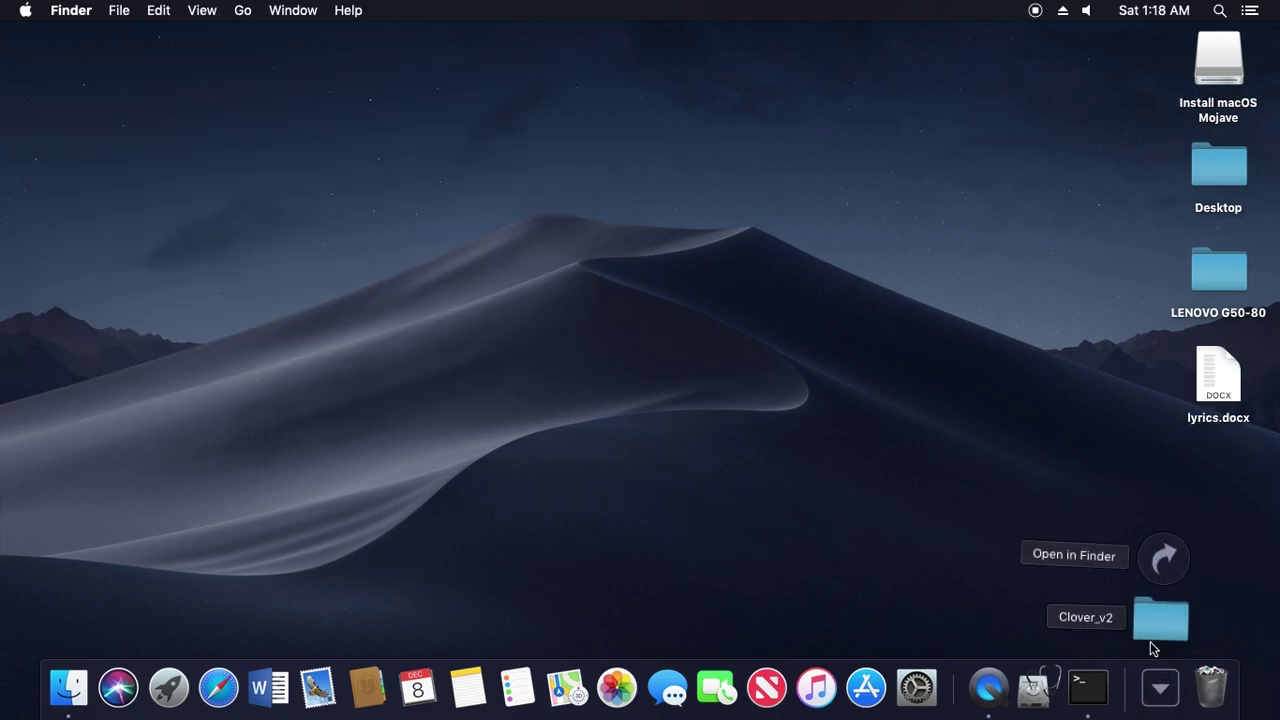
{"action": "left_click", "coordinate": [1147, 606]}
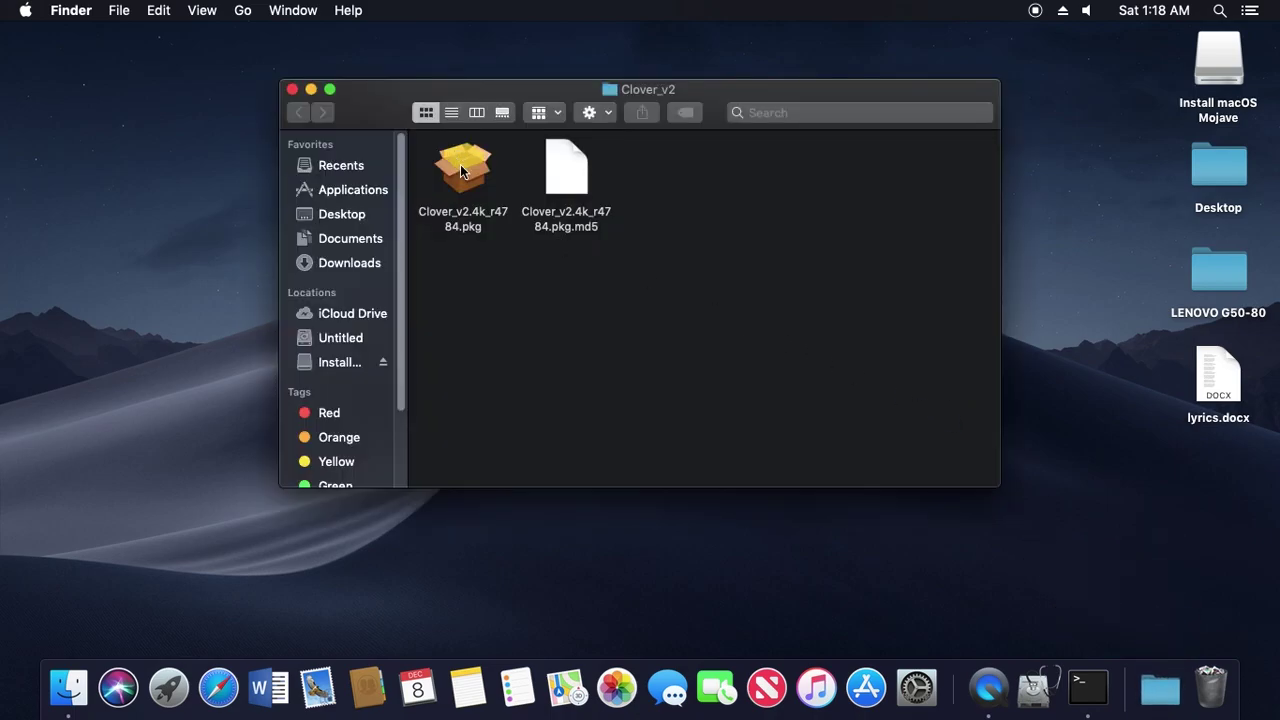
{"action": "double_click", "coordinate": [462, 172]}
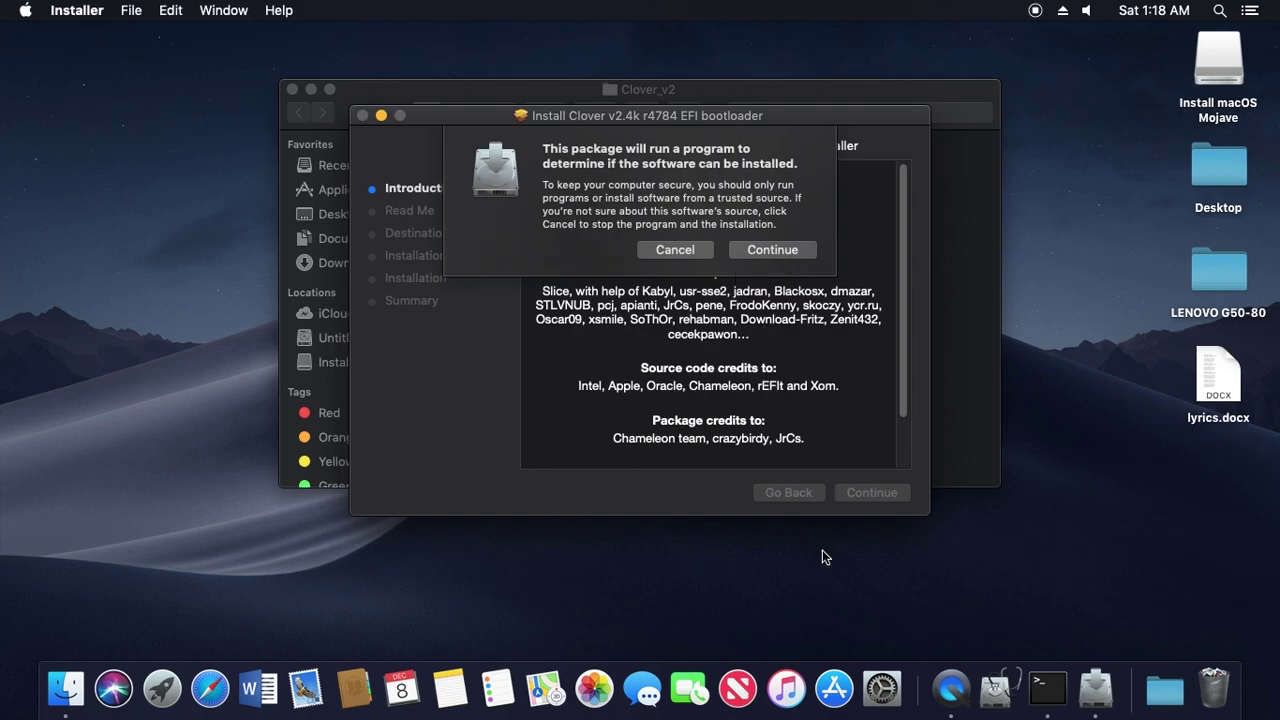
Check which downloaded apps are allowed in the Security & Privacy settings of System Preferences, and close the settings.
{"action": "left_click", "coordinate": [883, 689]}
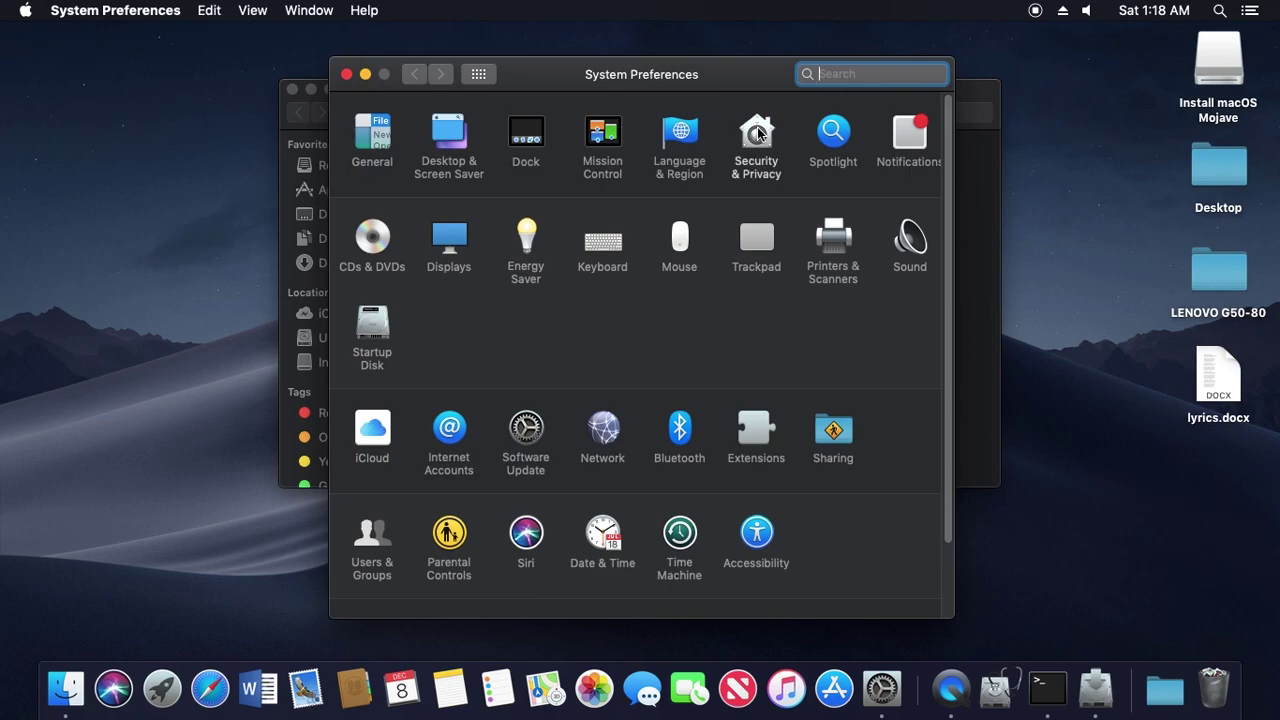
{"action": "left_click", "coordinate": [775, 166]}
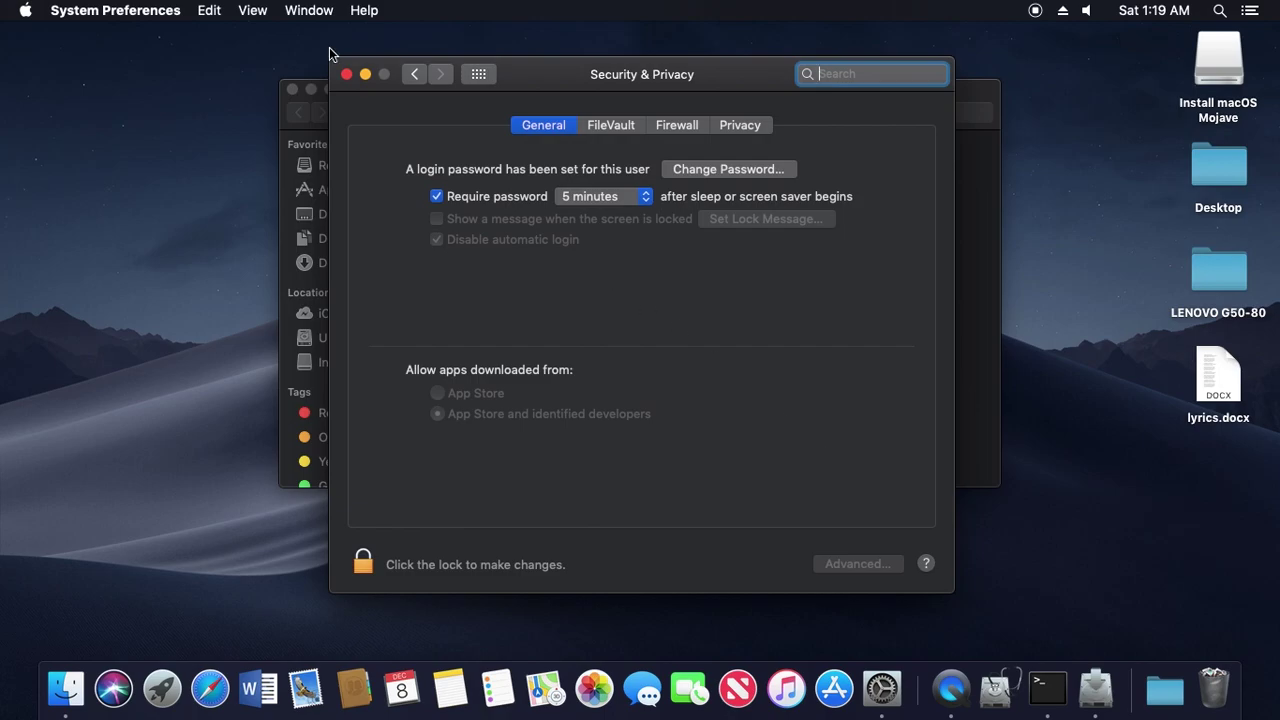
{"action": "left_click", "coordinate": [347, 75]}
Allow the Clover package's check, proceed past the introduction and read-me, and change the install location to Install macOS Mojave.
{"action": "left_click", "coordinate": [757, 251]}
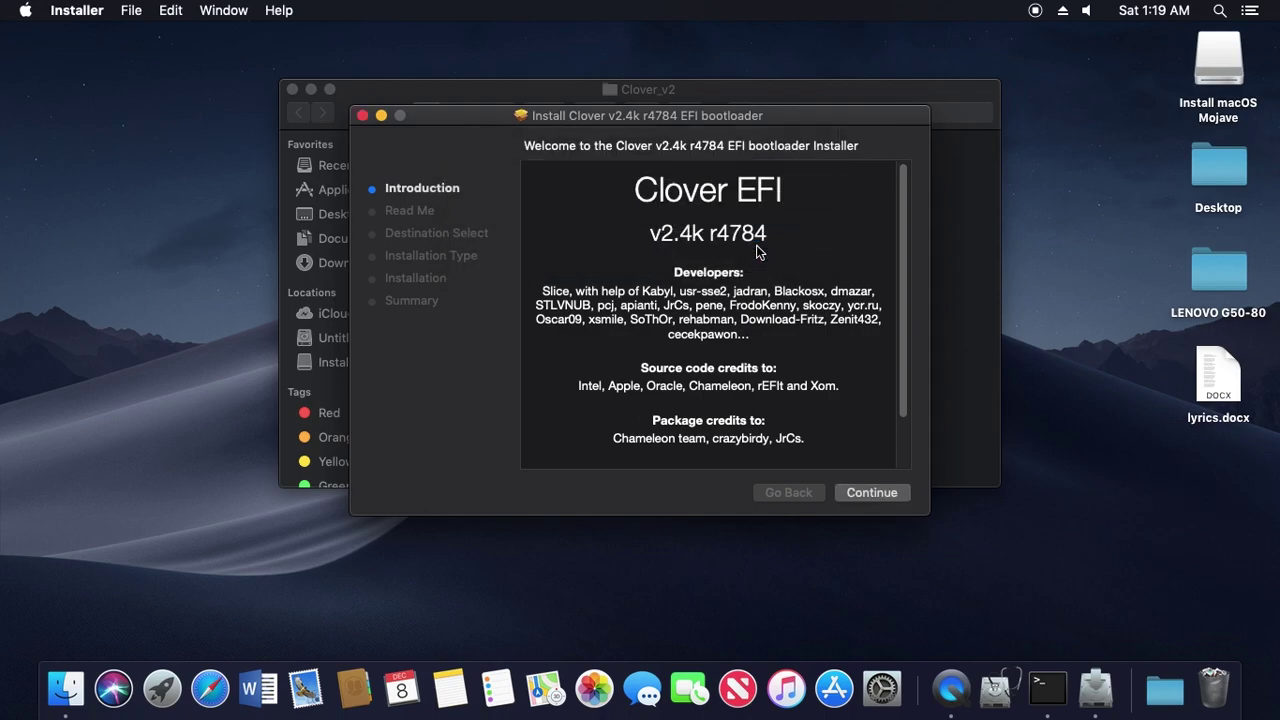
{"action": "left_click", "coordinate": [872, 497]}
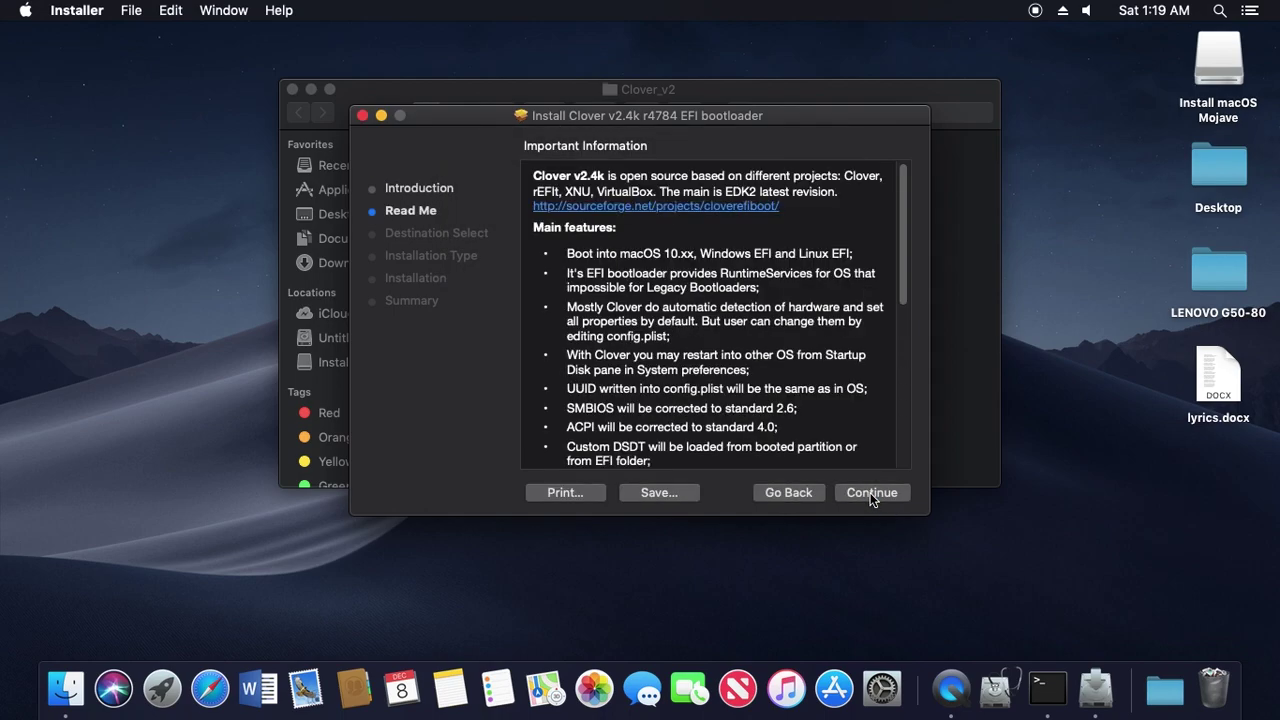
{"action": "left_click", "coordinate": [859, 492]}
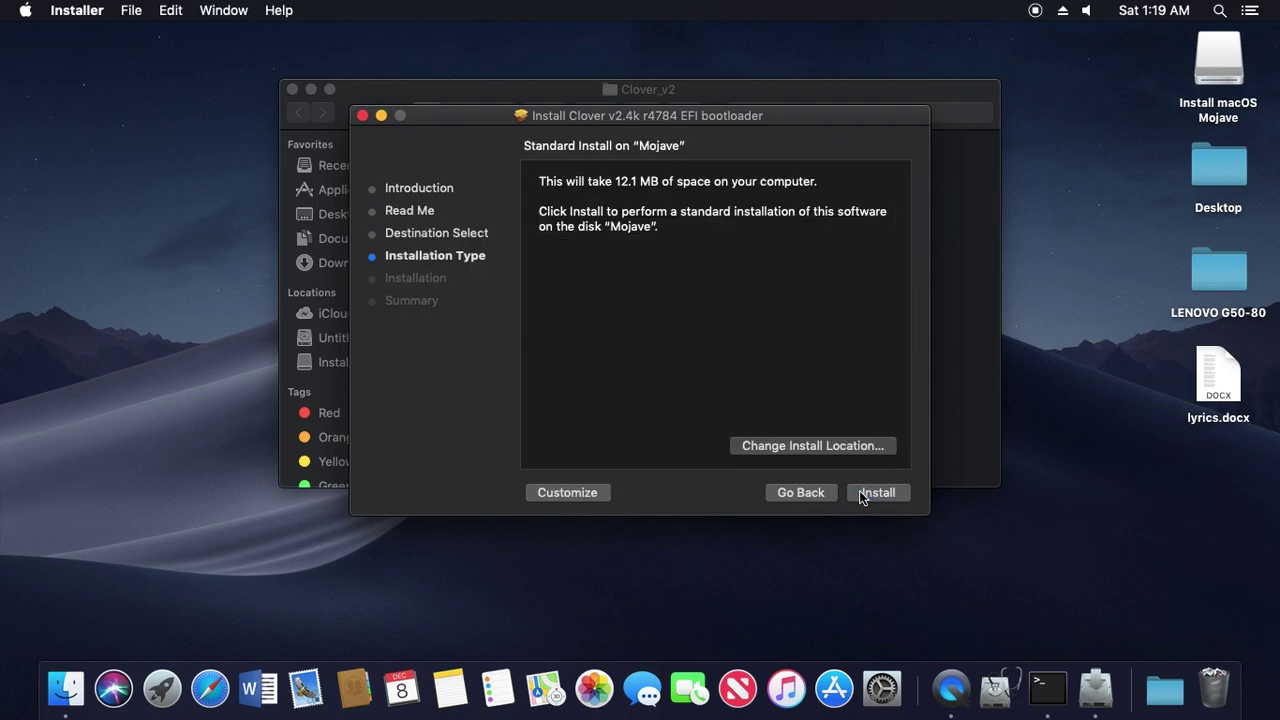
{"action": "left_click", "coordinate": [822, 450]}
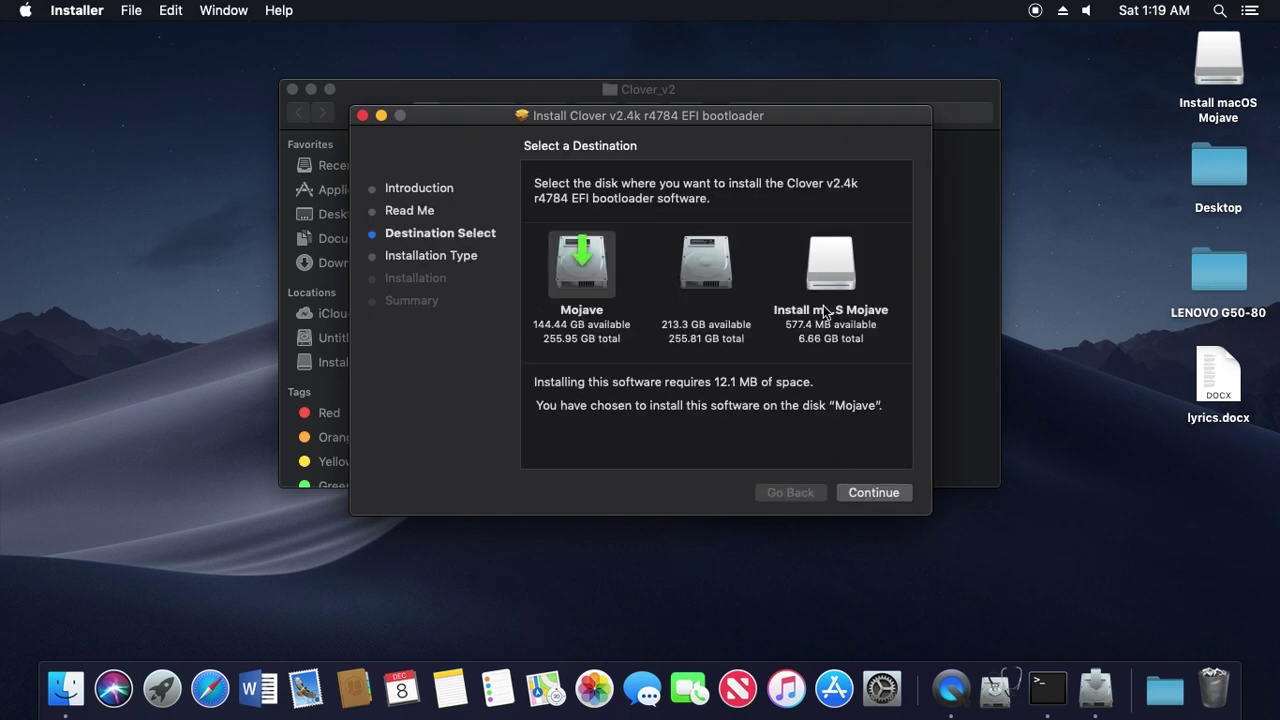
{"action": "left_click", "coordinate": [826, 262]}
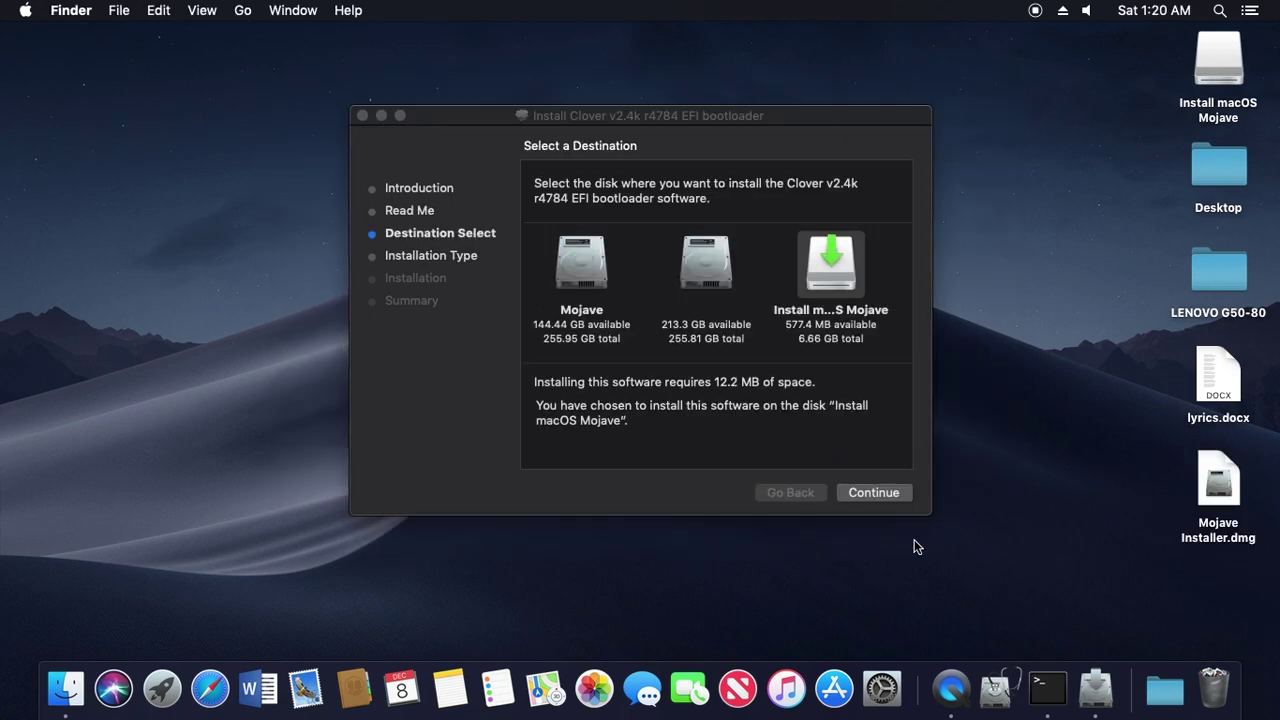
Eject and remount Mojave Installer.dmg, and continue with the Install macOS Mojave disk reselected as Clover's destination.
{"action": "left_click_drag", "start_coordinate": [1225, 55], "coordinate": [1223, 716]}
{"action": "left_click", "coordinate": [1207, 506]}
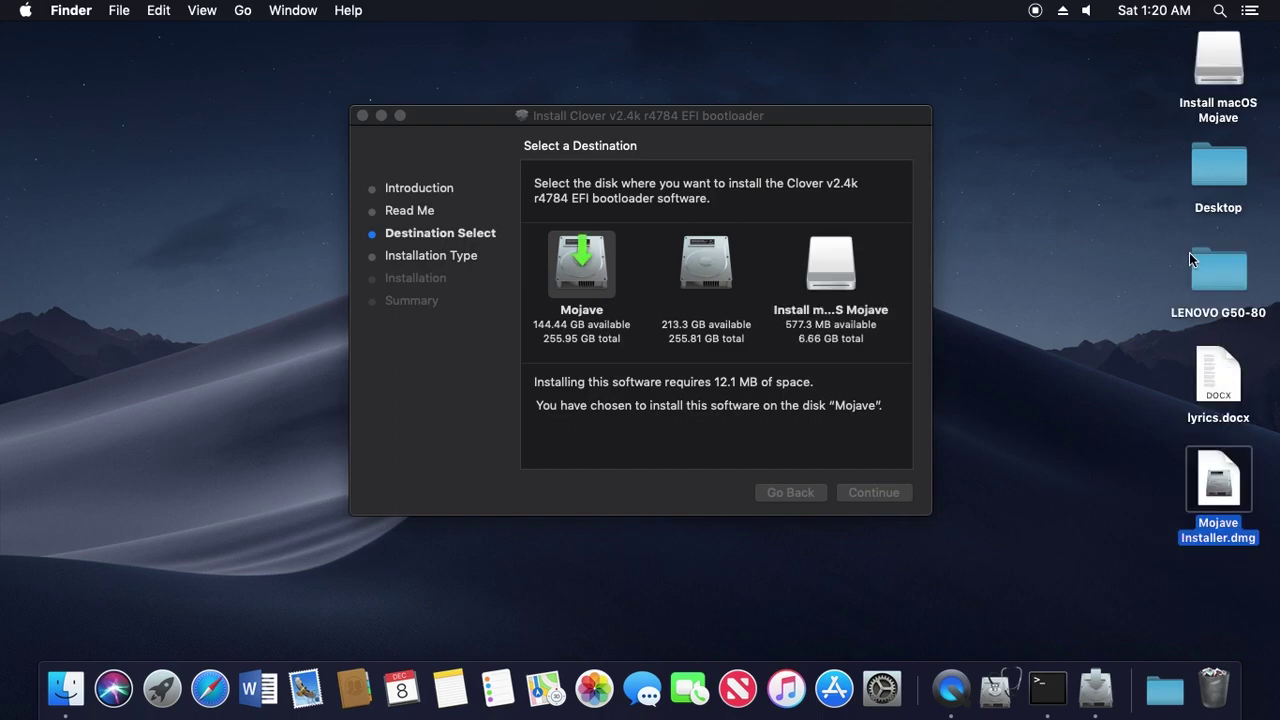
{"action": "left_click", "coordinate": [838, 258]}
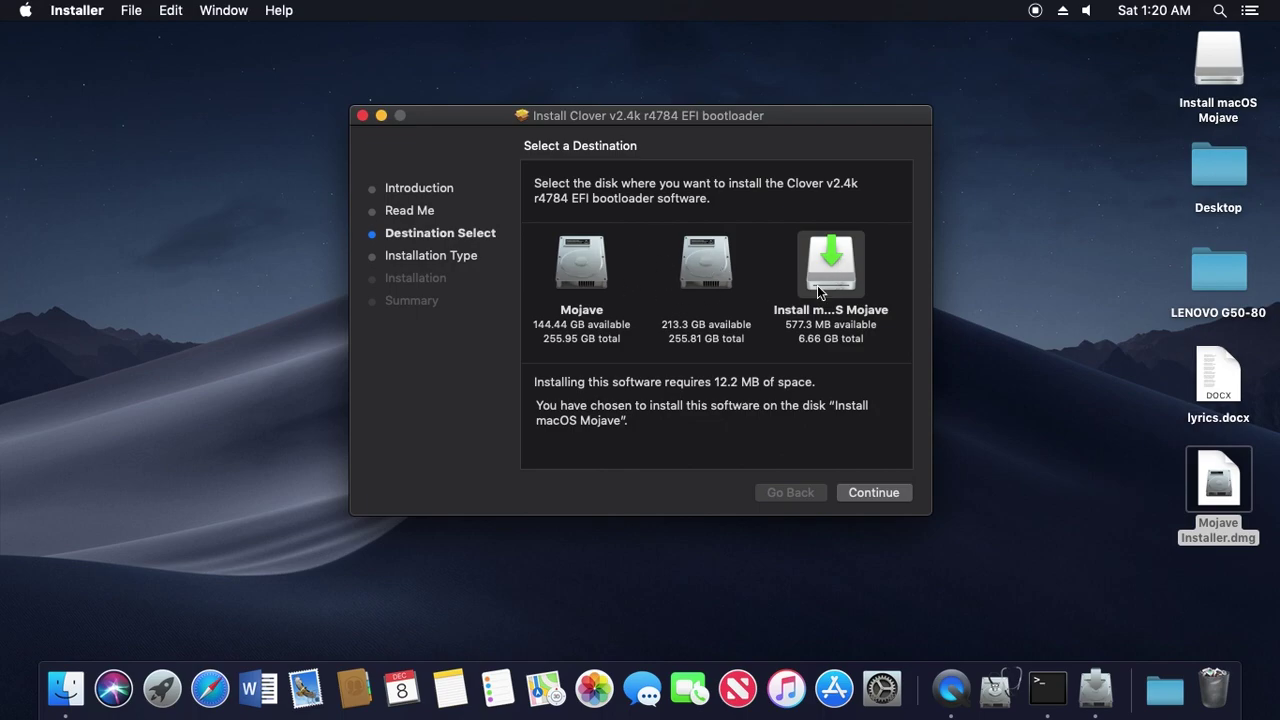
{"action": "left_click", "coordinate": [862, 492]}
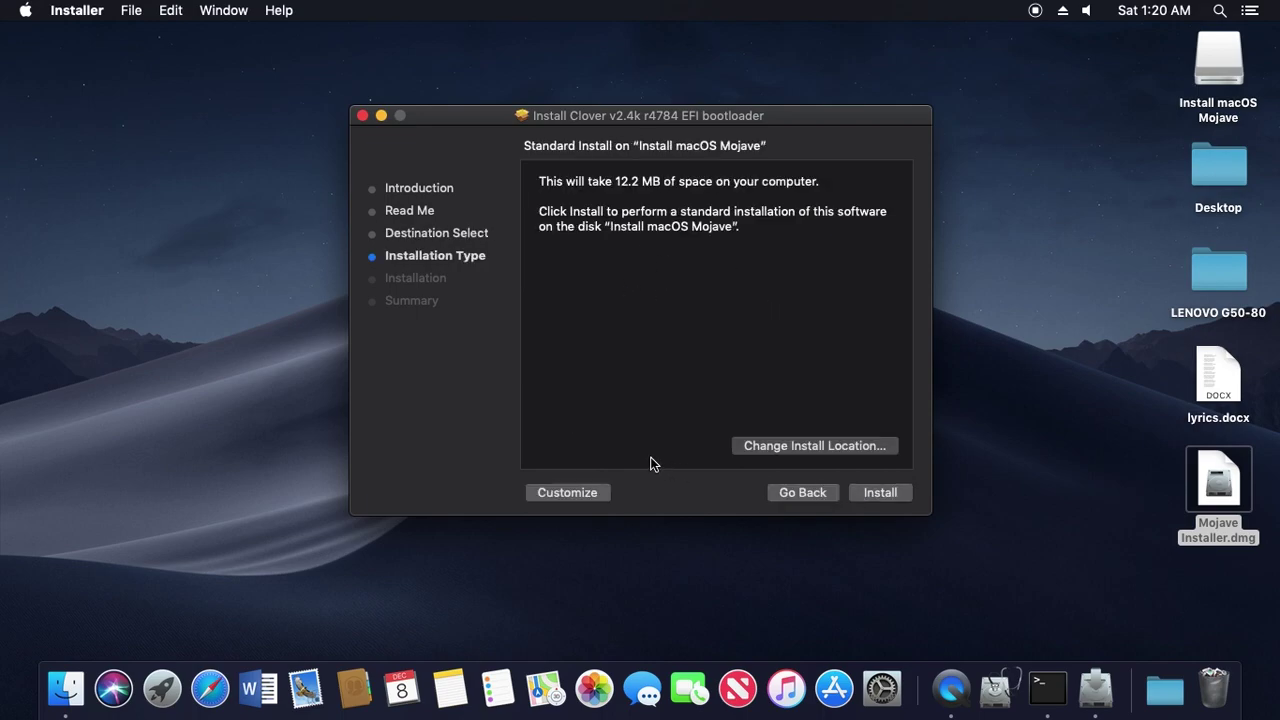
Customize the install with Clover for UEFI booting only, Install Clover in the ESP, and the ApfsDriverLoader-64 and AptioMemoryFix-64 UEFI drivers.
{"action": "left_click", "coordinate": [566, 493]}
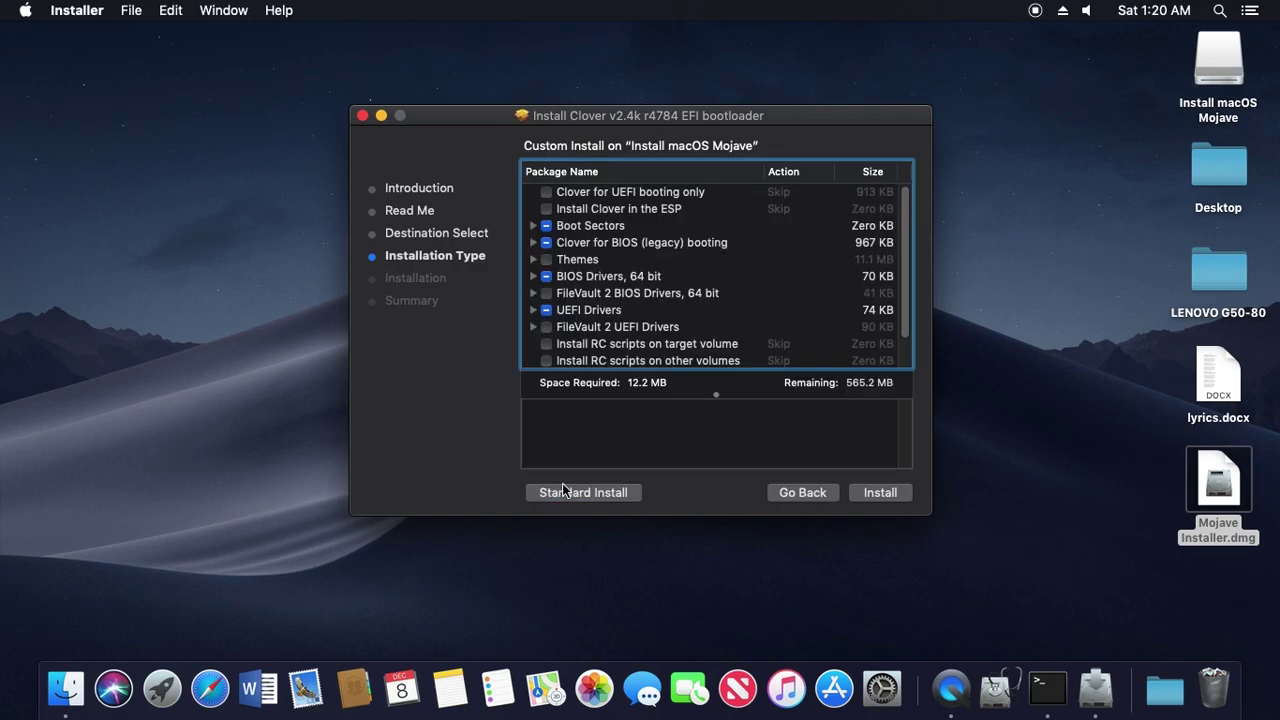
{"action": "left_click", "coordinate": [546, 193]}
{"action": "left_click", "coordinate": [533, 276]}
{"action": "left_click", "coordinate": [562, 359]}
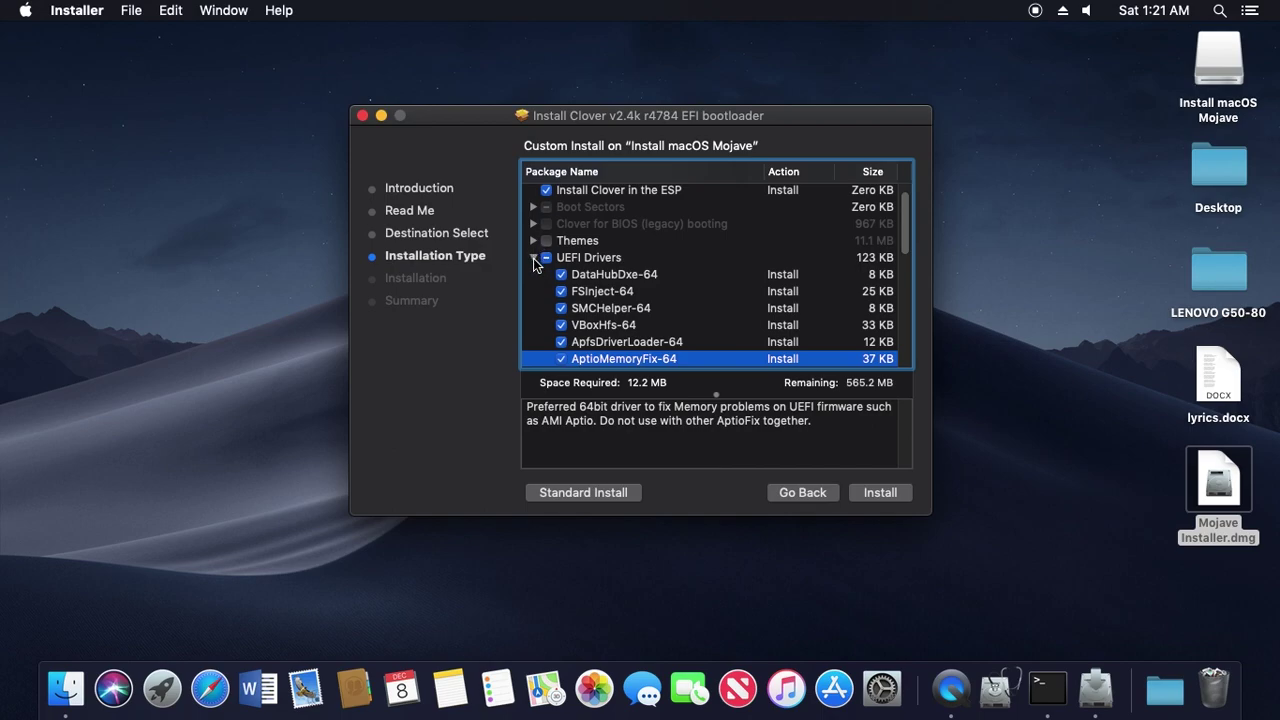
{"action": "scroll", "coordinate": [533, 262], "scroll_direction": "down", "scroll_amount": 1}
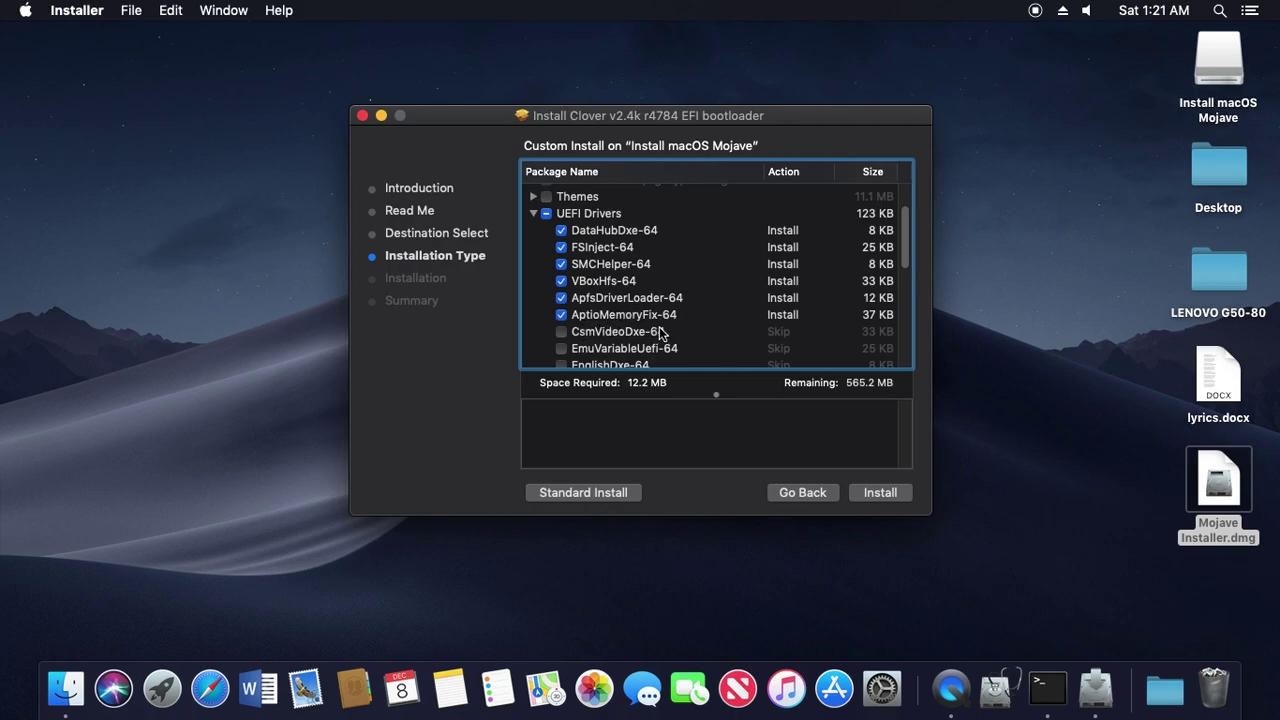
{"action": "left_click", "coordinate": [533, 213]}
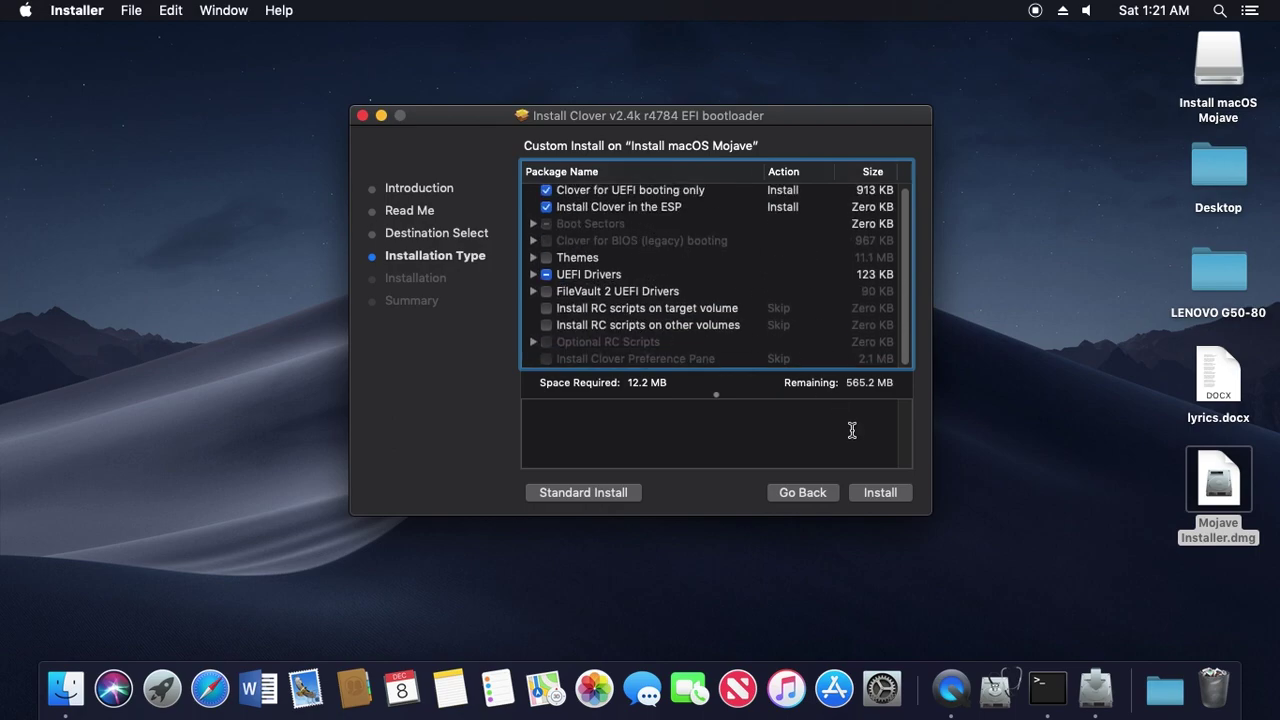
Install Clover with the customized options, authorizing it with the account password, and close the installer when it completes.
{"action": "left_click", "coordinate": [877, 492]}
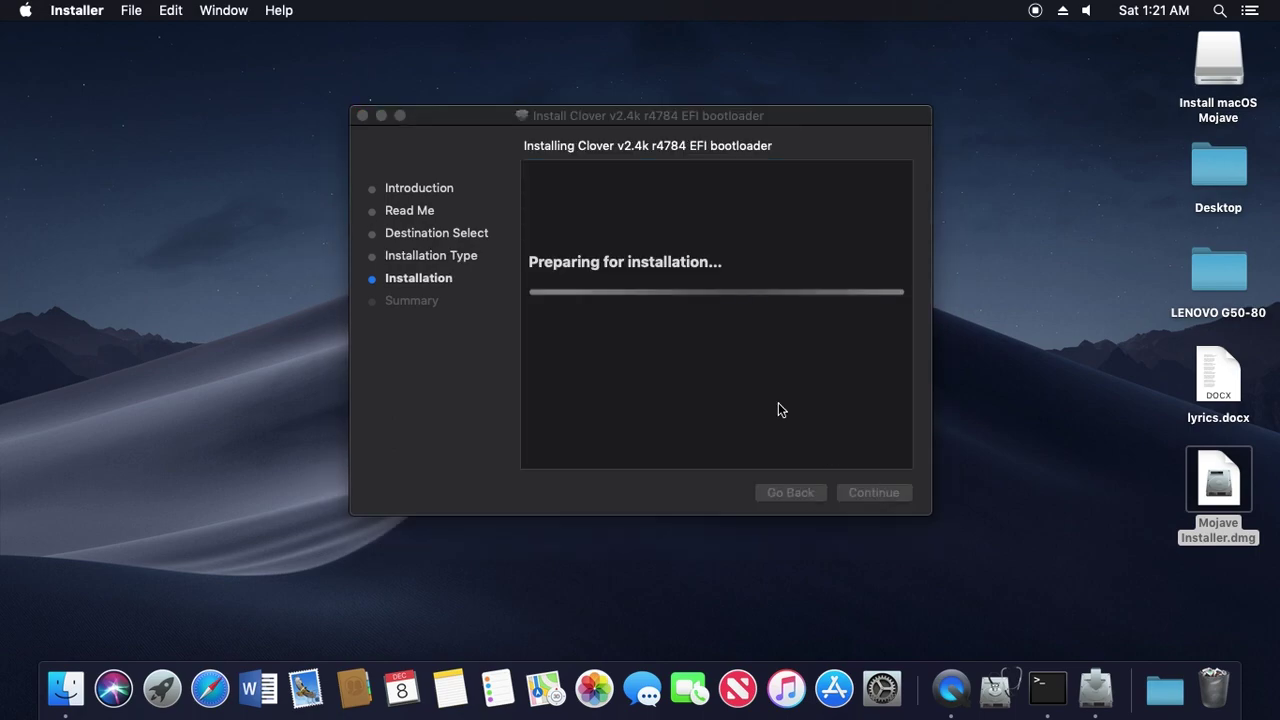
{"action": "type", "text": "••••"}
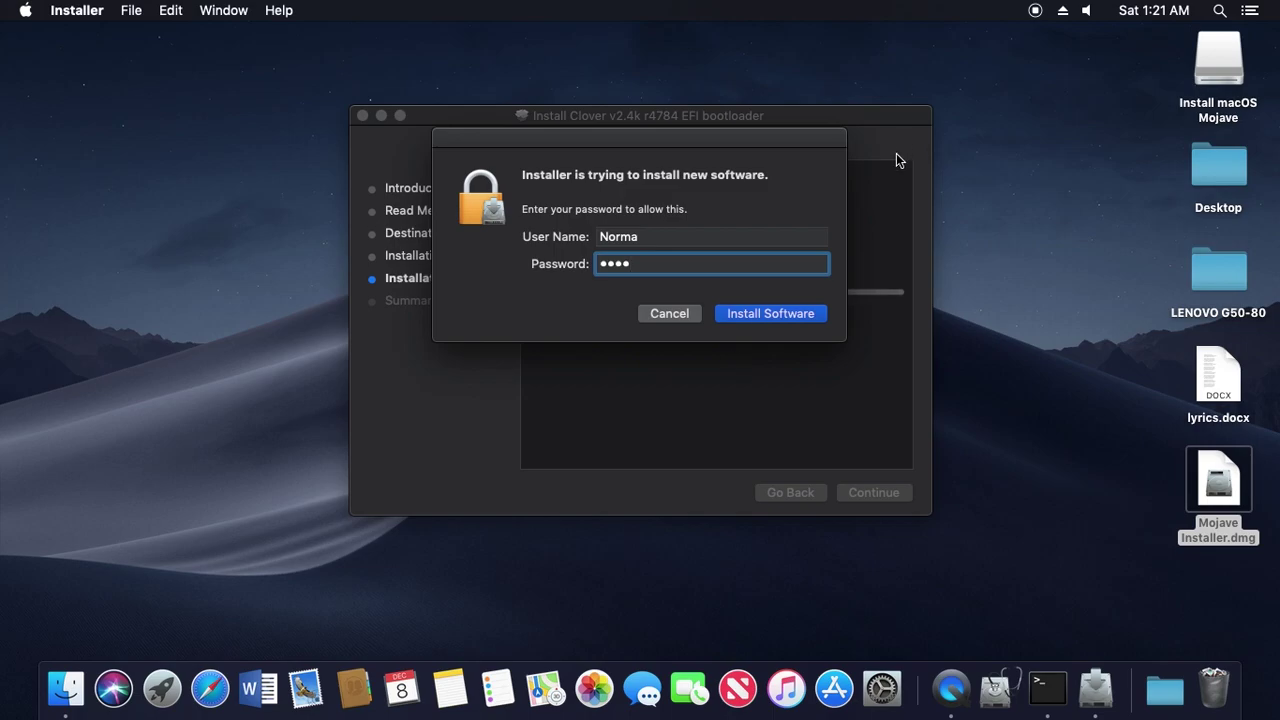
{"action": "left_click", "coordinate": [756, 314]}
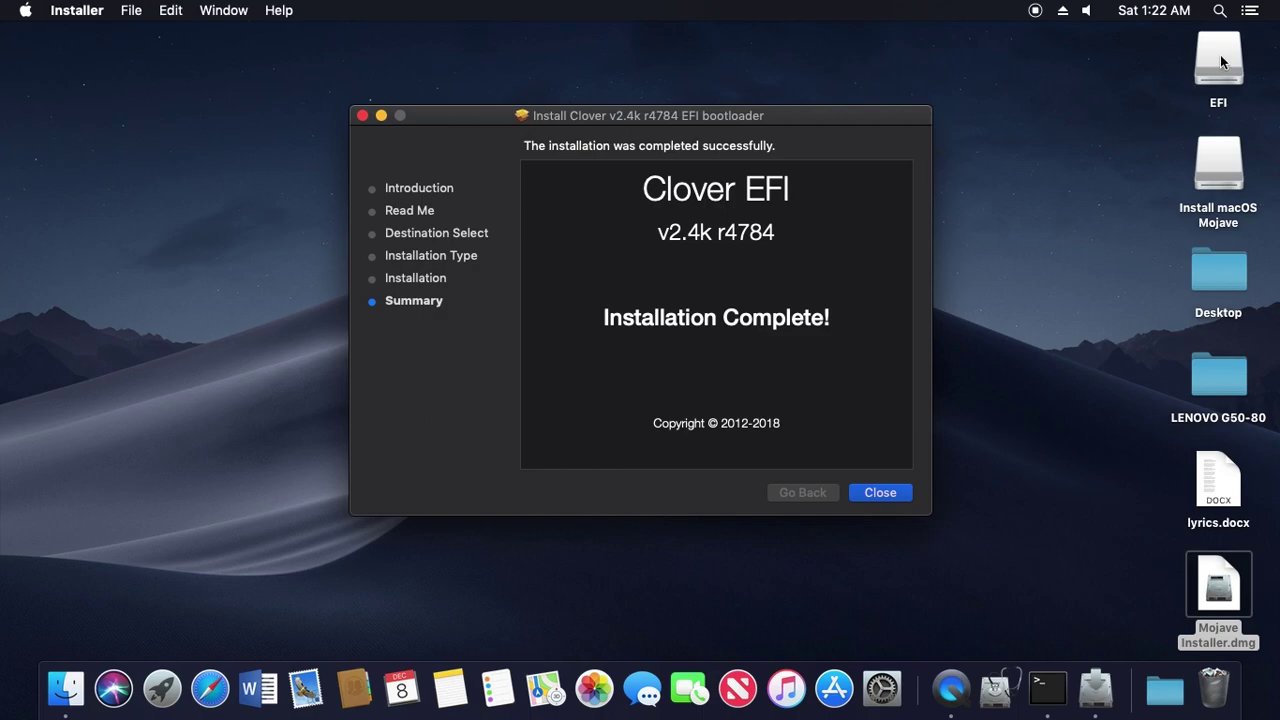
{"action": "left_click", "coordinate": [856, 499]}
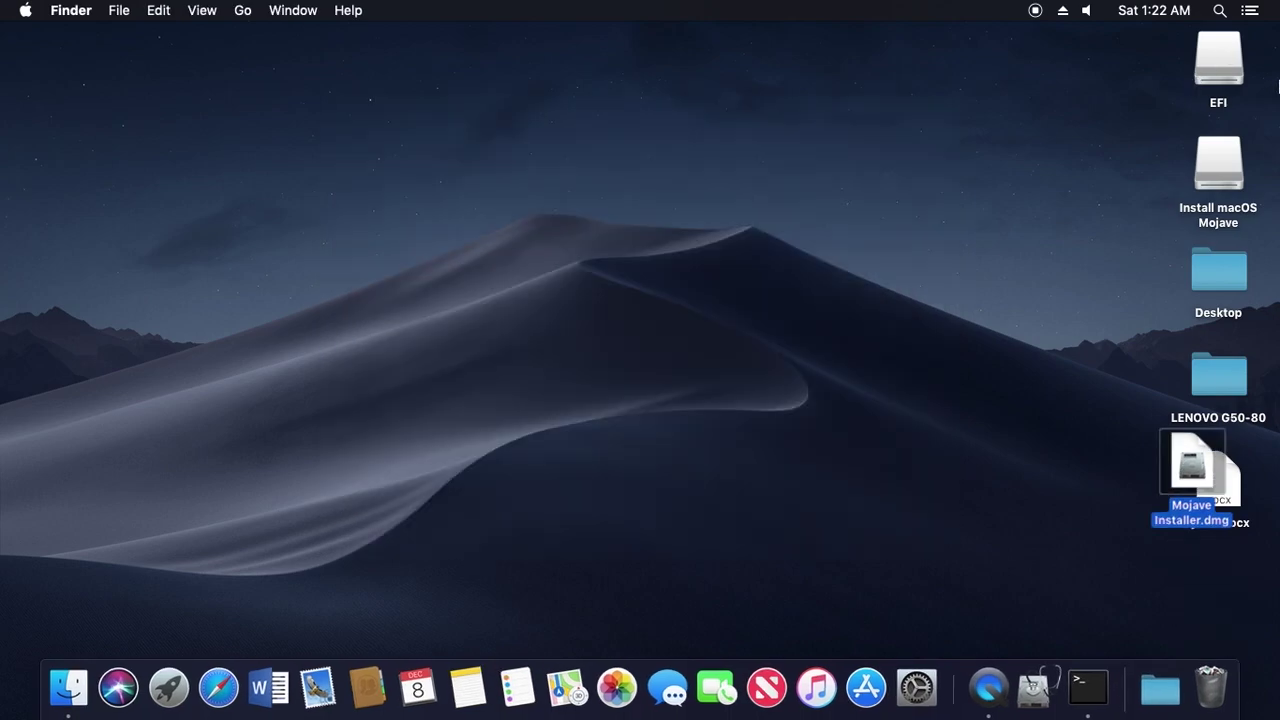
Open the CLOVER folder inside the EFI volume's EFI folder, move its window aside and select the BOOT folder beside it.
{"action": "double_click", "coordinate": [1218, 65]}
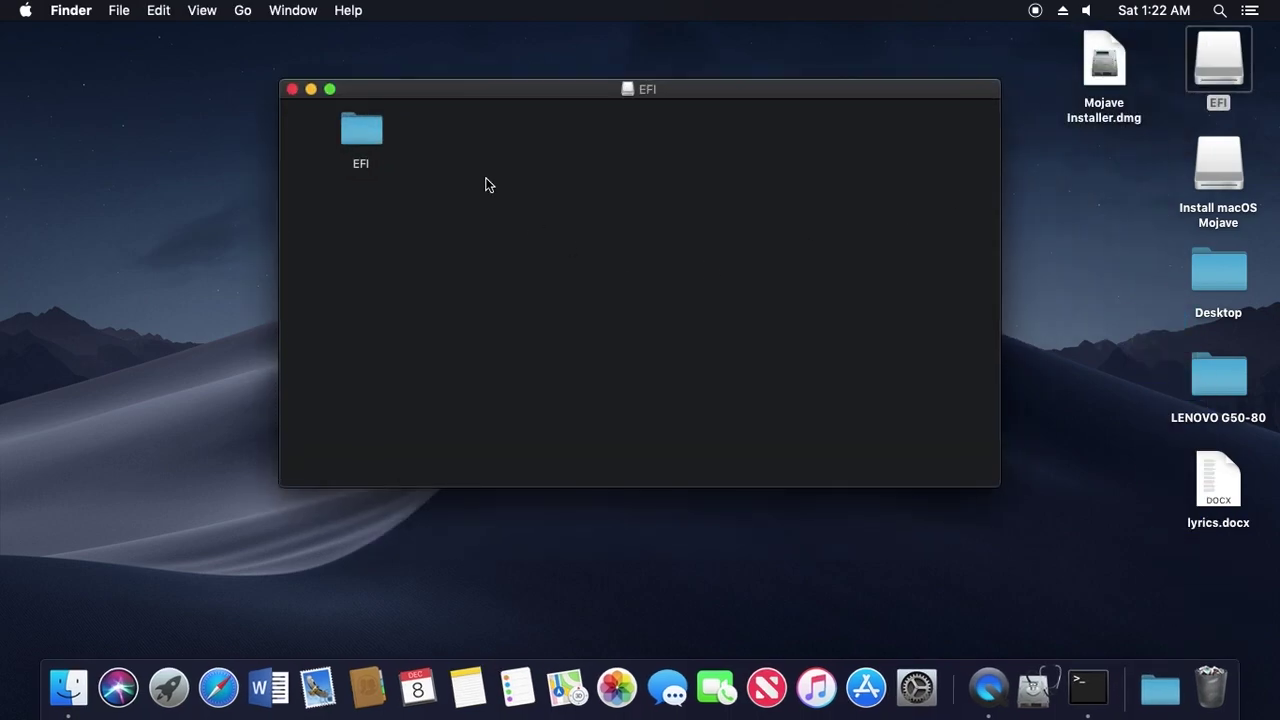
{"action": "double_click", "coordinate": [349, 136]}
{"action": "double_click", "coordinate": [470, 157]}
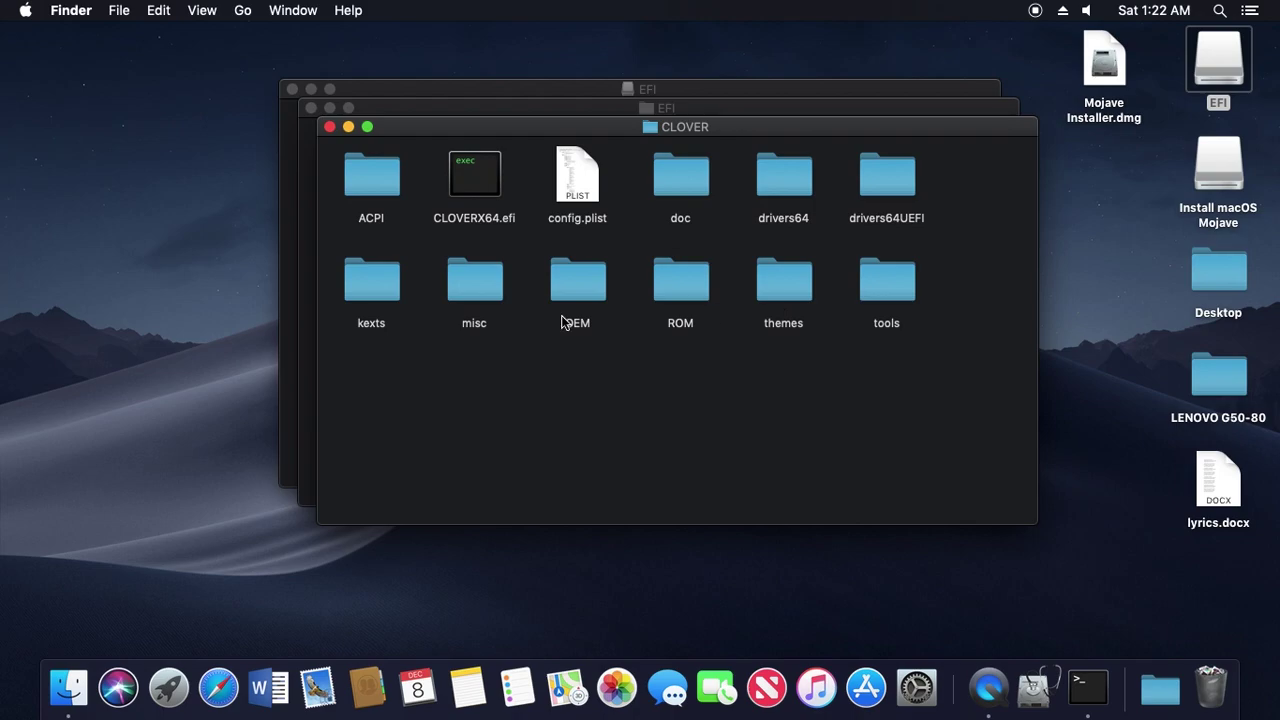
{"action": "left_click_drag", "start_coordinate": [392, 125], "coordinate": [370, 228]}
{"action": "left_click", "coordinate": [345, 175]}
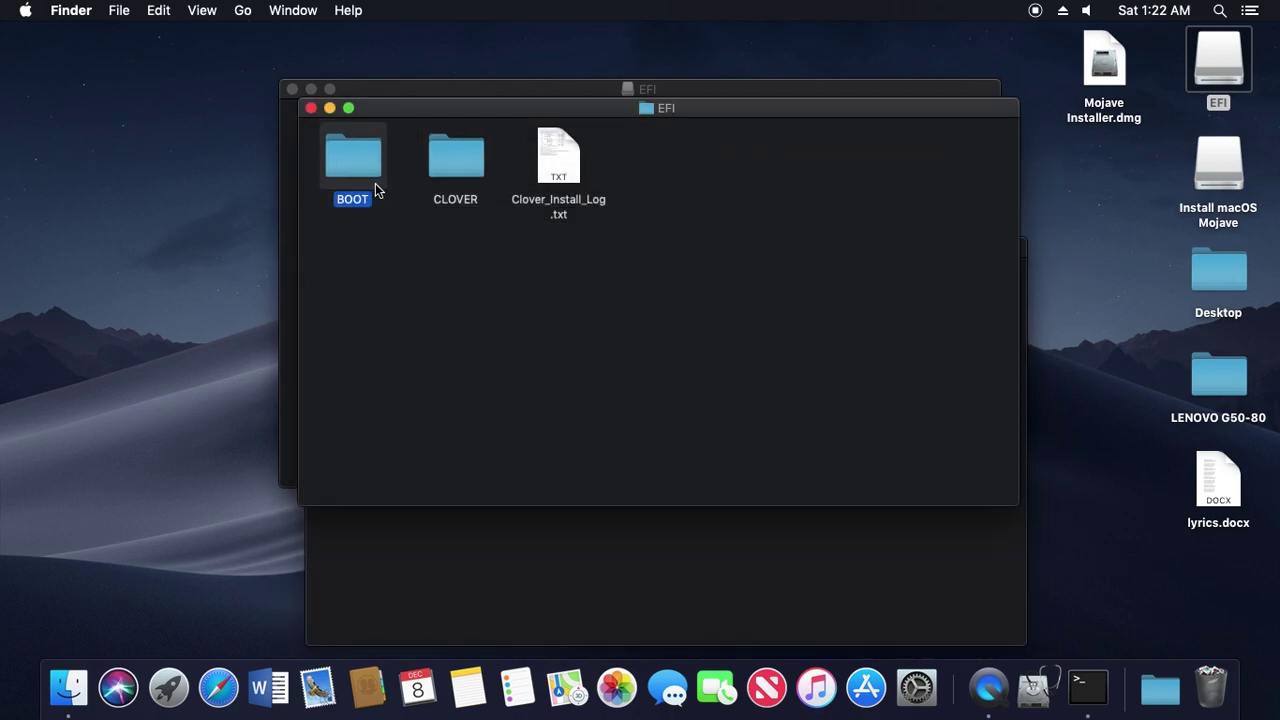
Bring the EFI volume's CLOVER folder forward and open the Other folder inside its kexts folder.
{"action": "left_click", "coordinate": [524, 636]}
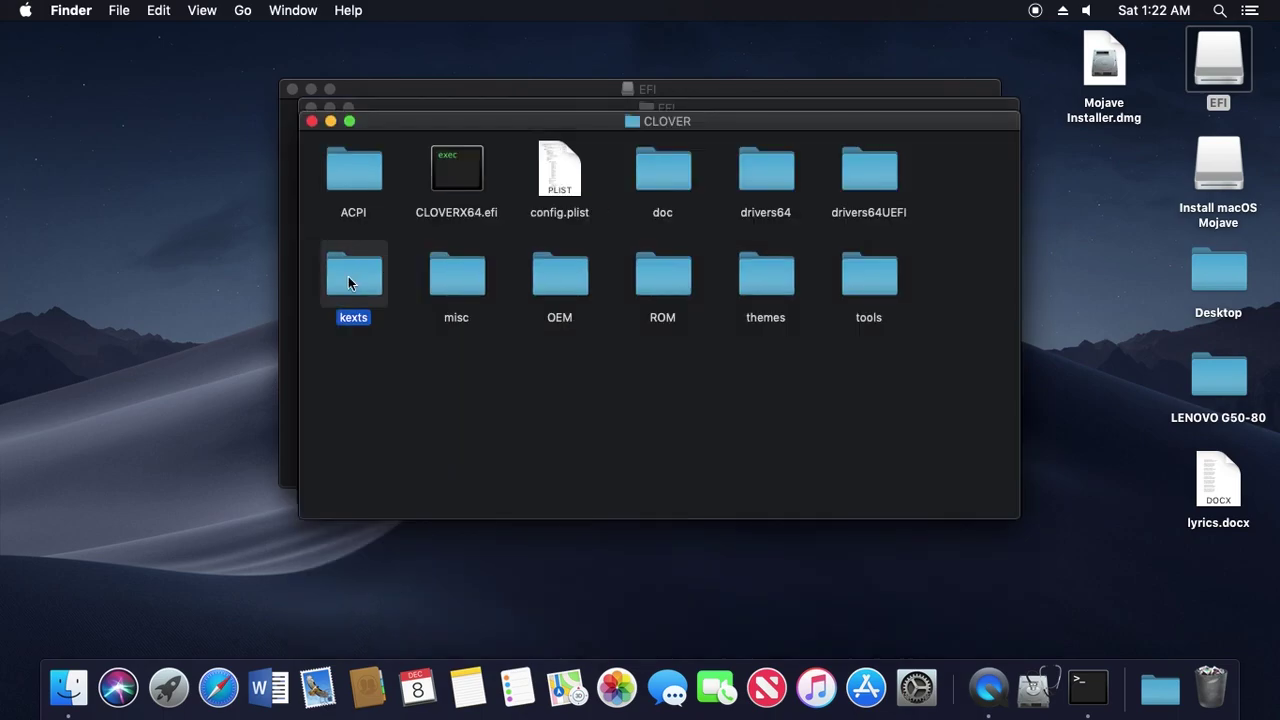
{"action": "double_click", "coordinate": [348, 283]}
{"action": "double_click", "coordinate": [703, 294]}
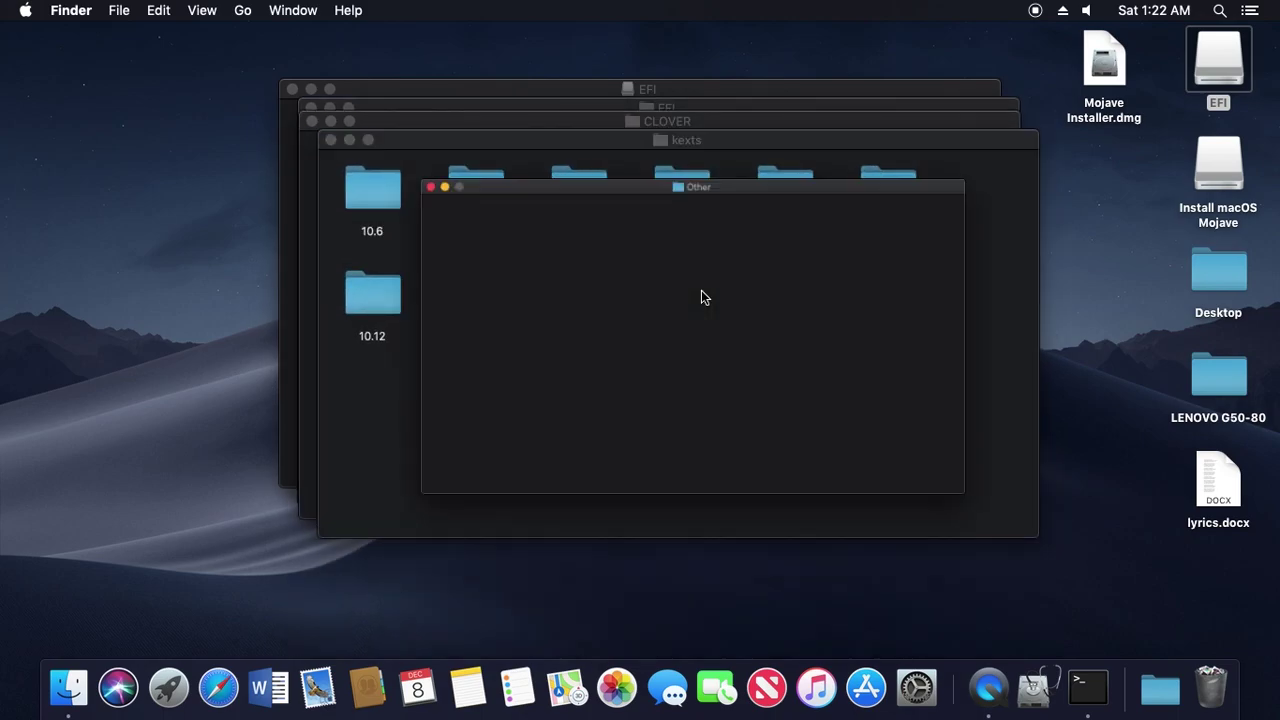
Open the source kexts in the desktop's LENOVO G50-80 folder, under EFI, CLOVER, Kexts, Other.
{"action": "left_click", "coordinate": [1219, 379]}
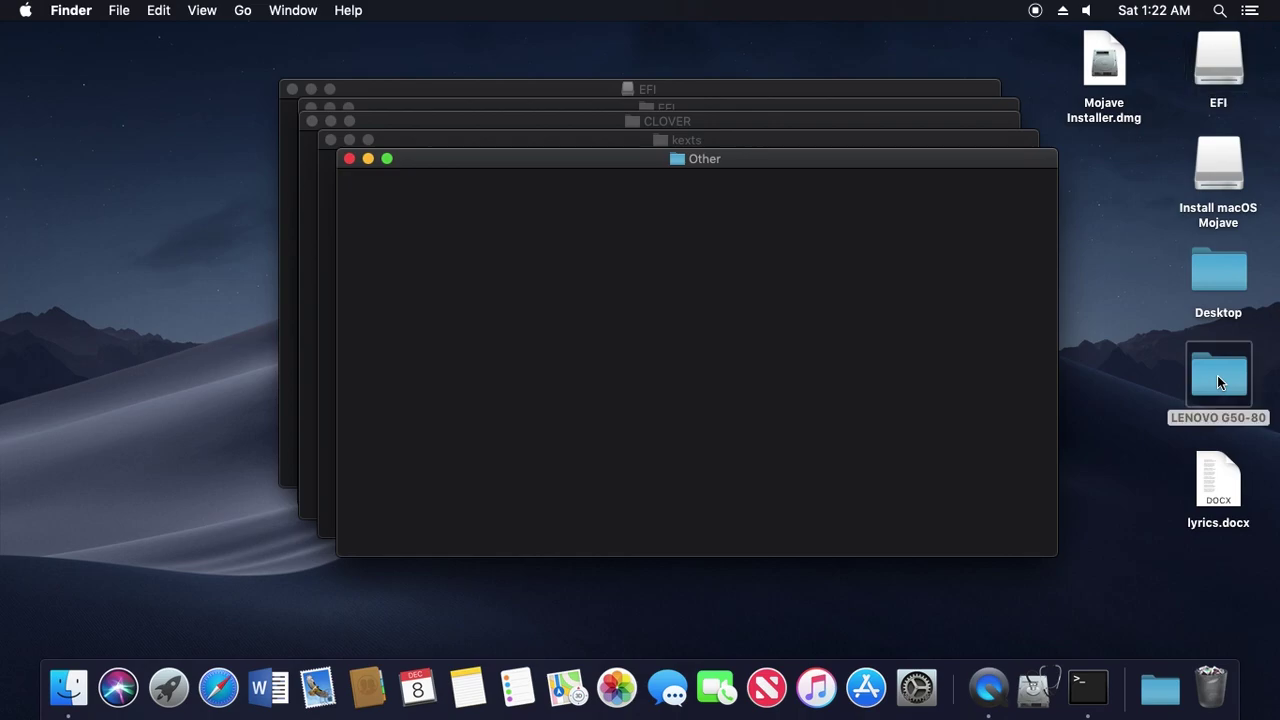
{"action": "double_click", "coordinate": [1217, 378]}
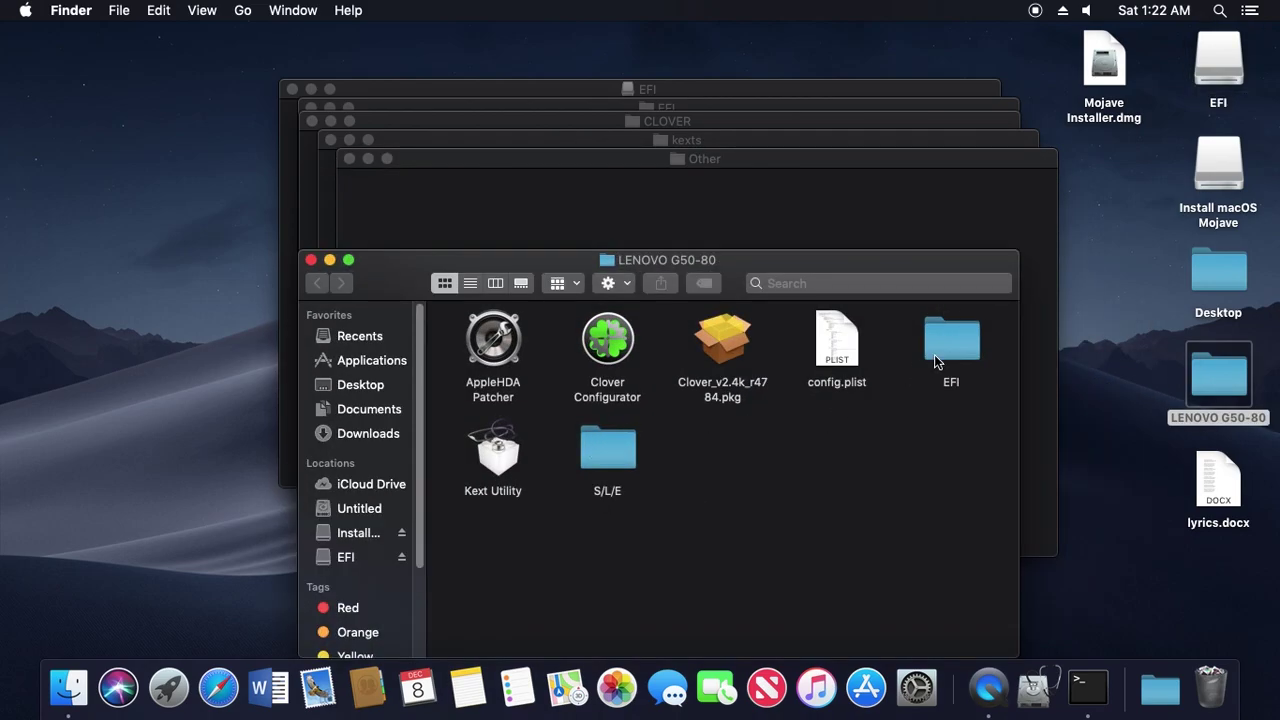
{"action": "double_click", "coordinate": [934, 354]}
{"action": "double_click", "coordinate": [472, 338]}
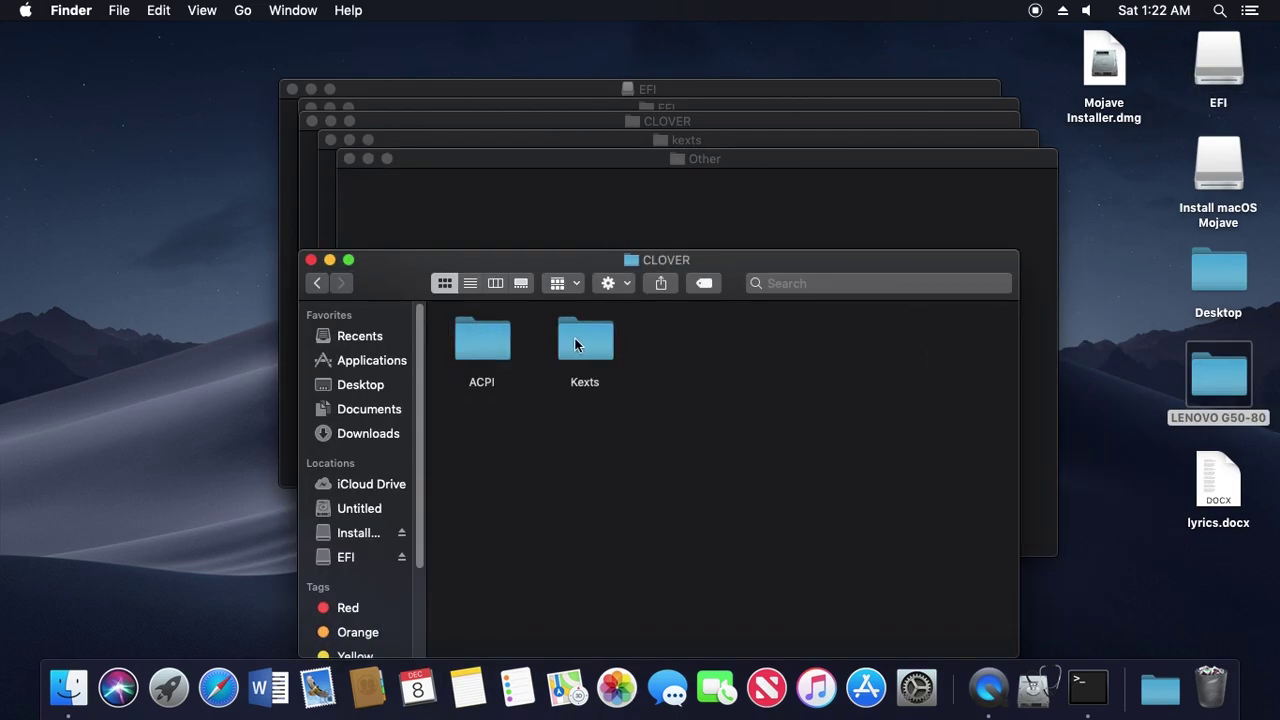
{"action": "double_click", "coordinate": [580, 340]}
{"action": "double_click", "coordinate": [474, 348]}
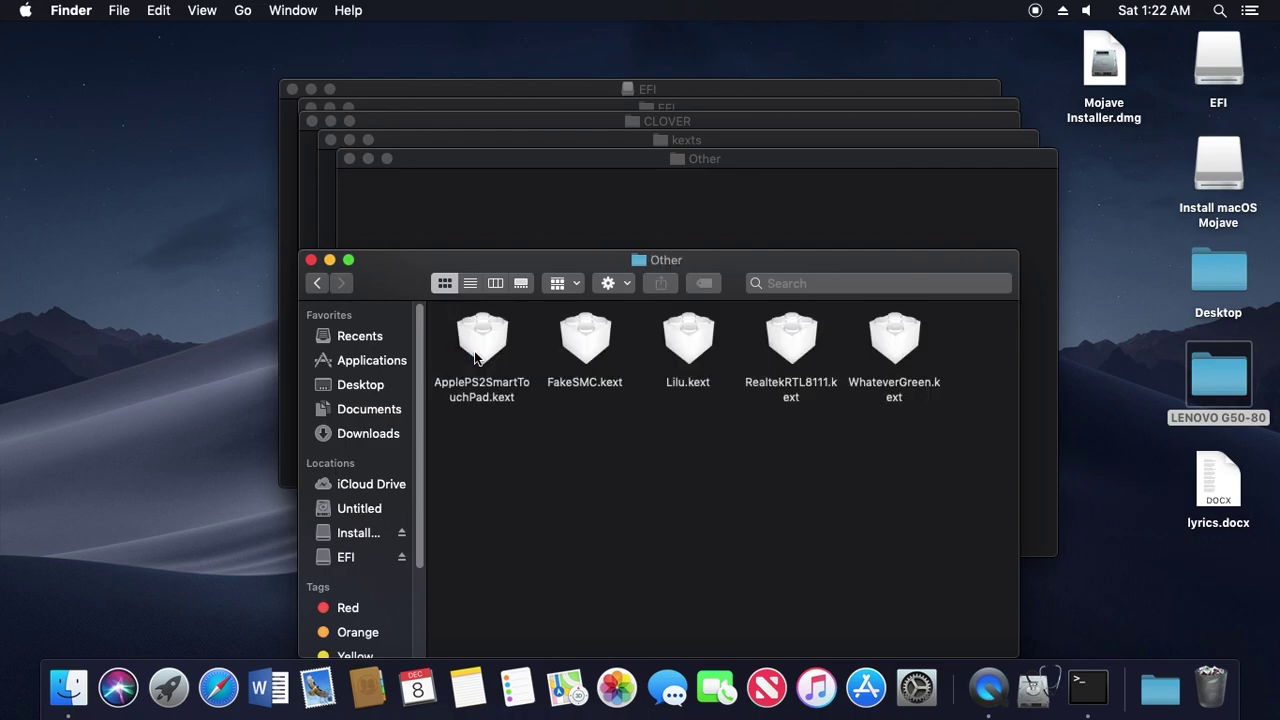
Copy WhateverGreen.kext, Lilu.kext, FakeSMC.kext and ApplePS2SmartTouchPad.kext from the source folder into the EFI volume's kexts/Other folder.
{"action": "left_click", "coordinate": [901, 349]}
{"action": "left_click_drag", "start_coordinate": [901, 349], "coordinate": [865, 209]}
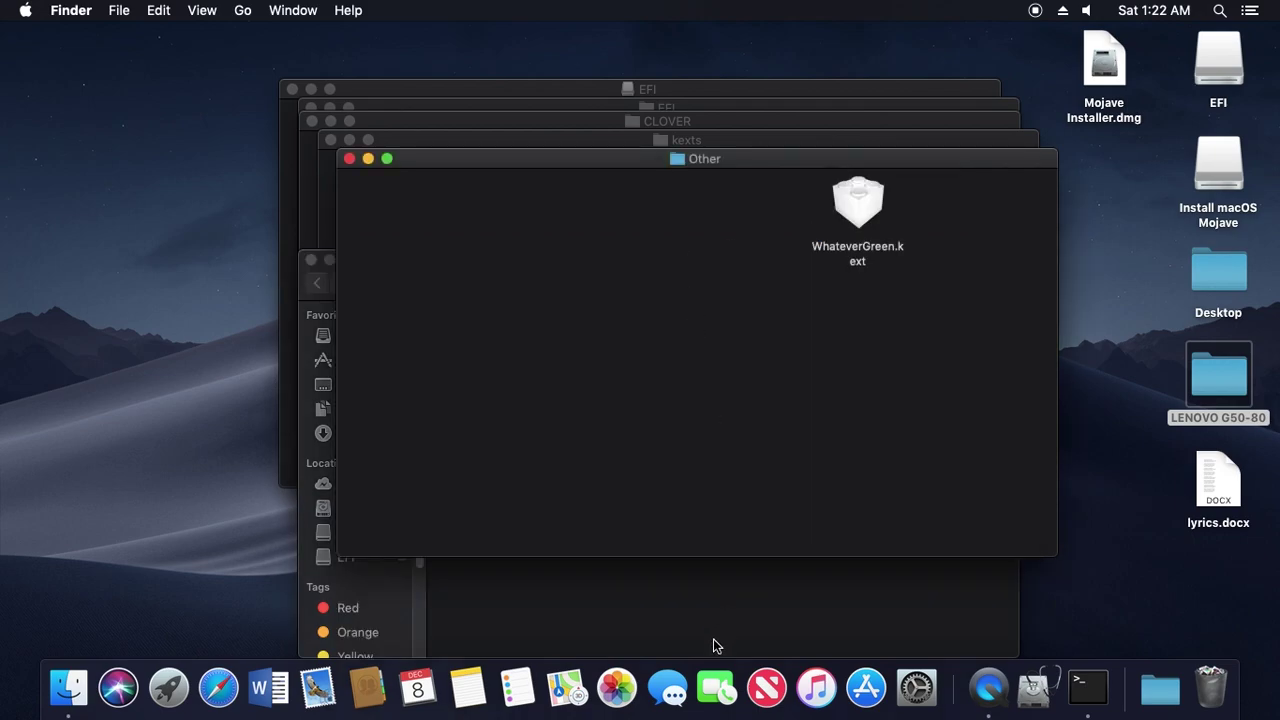
{"action": "left_click", "coordinate": [716, 642]}
{"action": "left_click", "coordinate": [688, 350]}
{"action": "left_click_drag", "start_coordinate": [688, 350], "coordinate": [726, 205]}
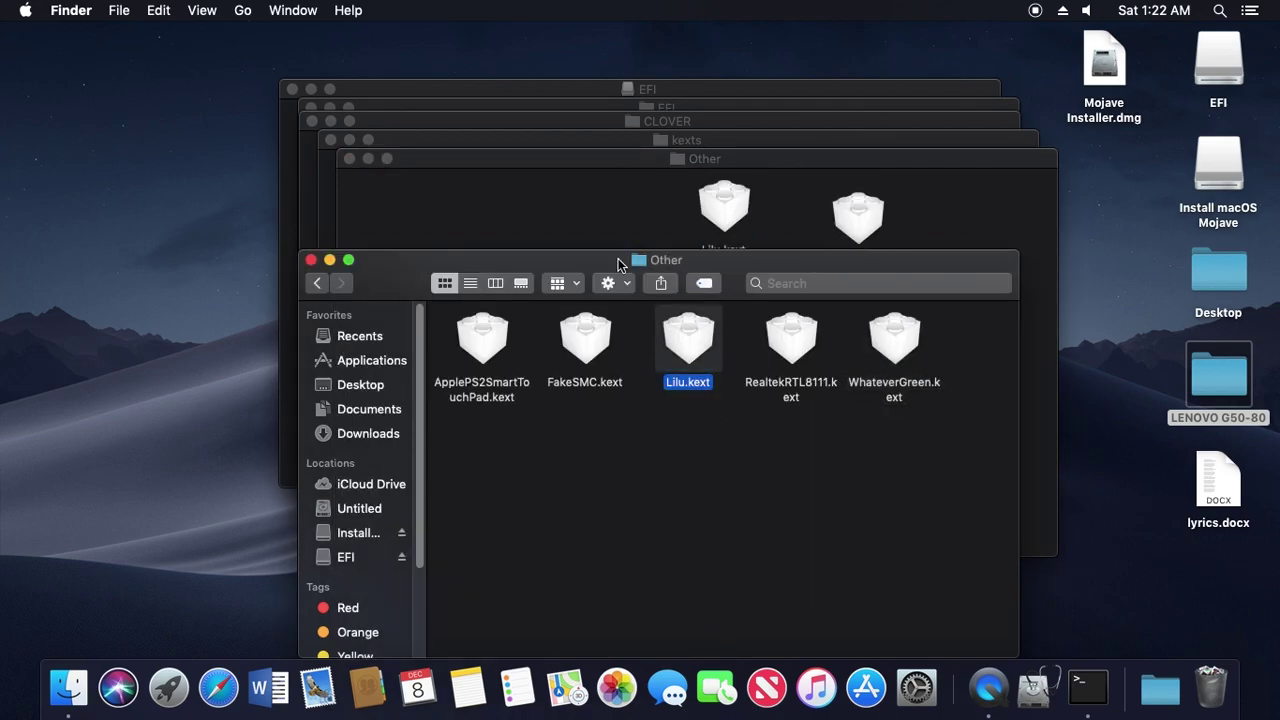
{"action": "left_click", "coordinate": [585, 340]}
{"action": "left_click_drag", "start_coordinate": [585, 340], "coordinate": [508, 202]}
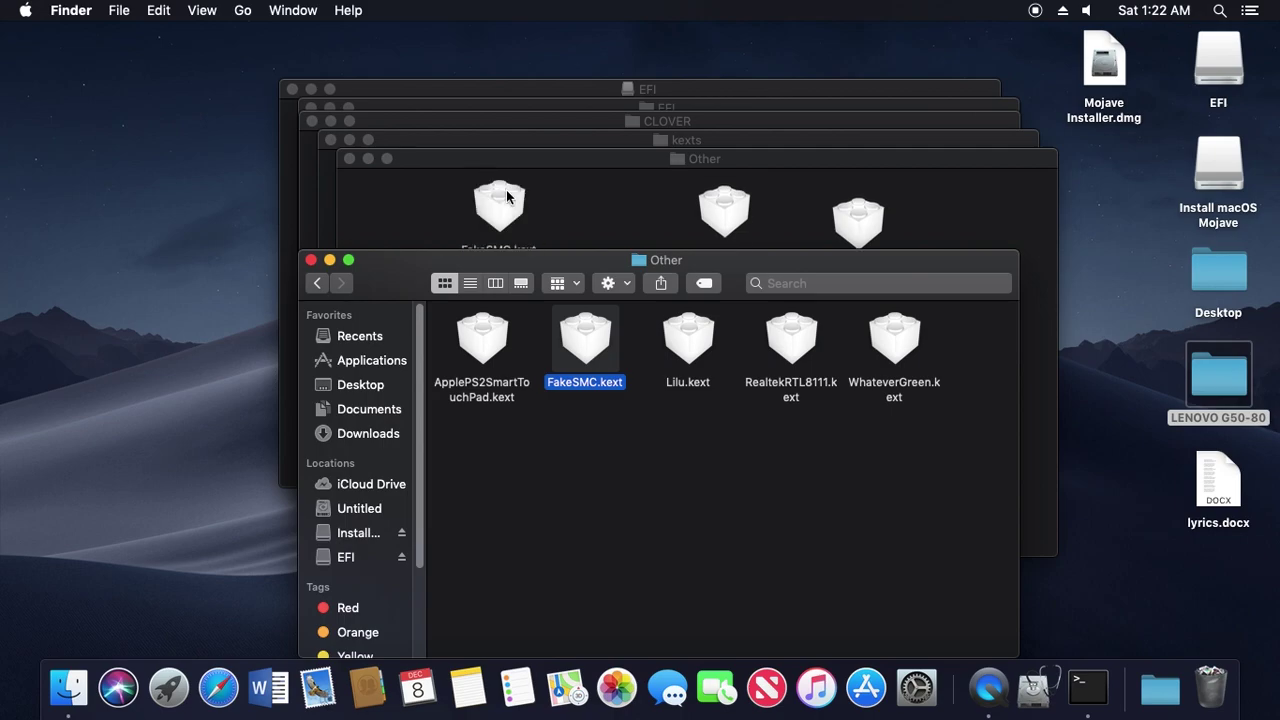
{"action": "left_click", "coordinate": [486, 344]}
{"action": "left_click_drag", "start_coordinate": [486, 344], "coordinate": [604, 202]}
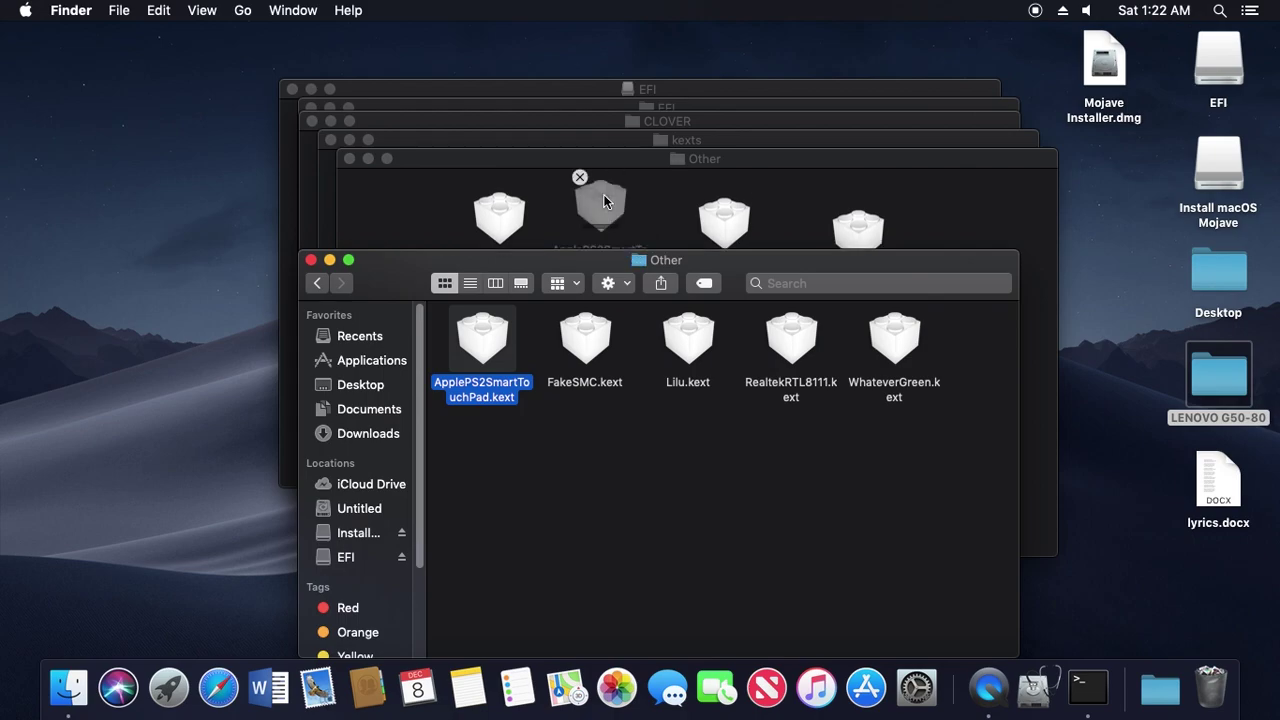
Close the source kext folder and the EFI volume's open folder windows.
{"action": "left_click", "coordinate": [310, 260]}
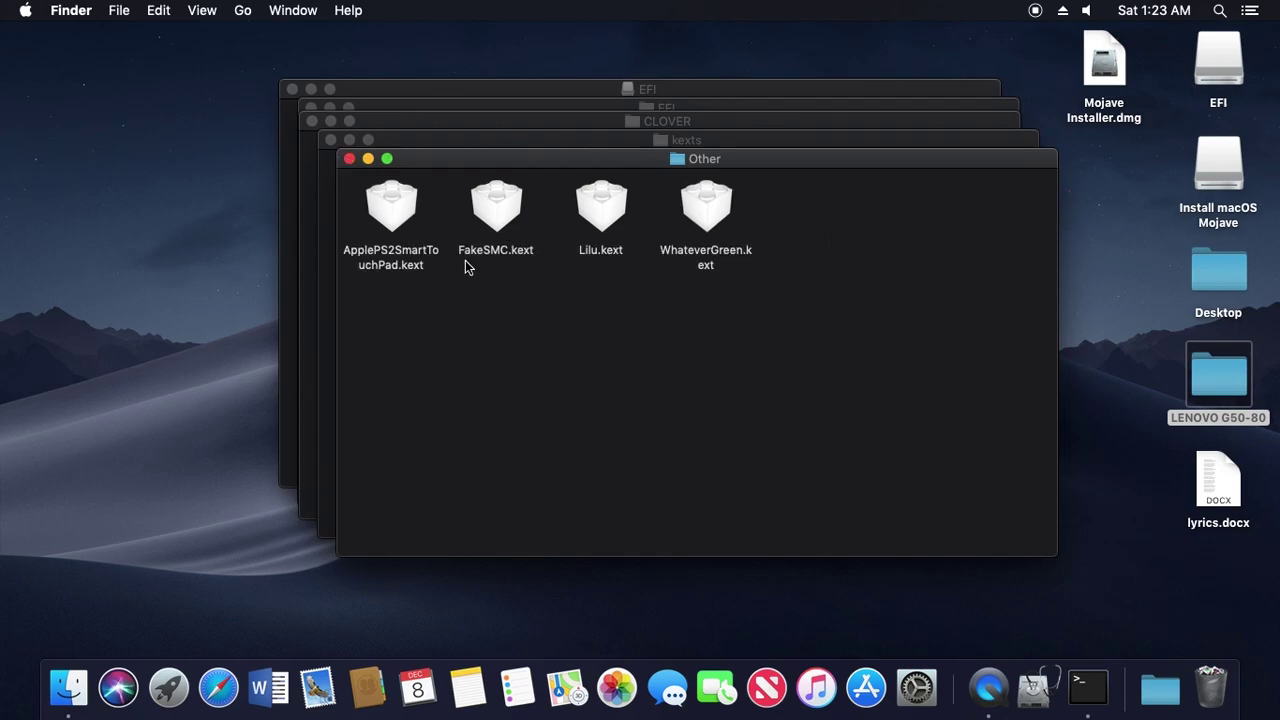
{"action": "left_click", "coordinate": [349, 160]}
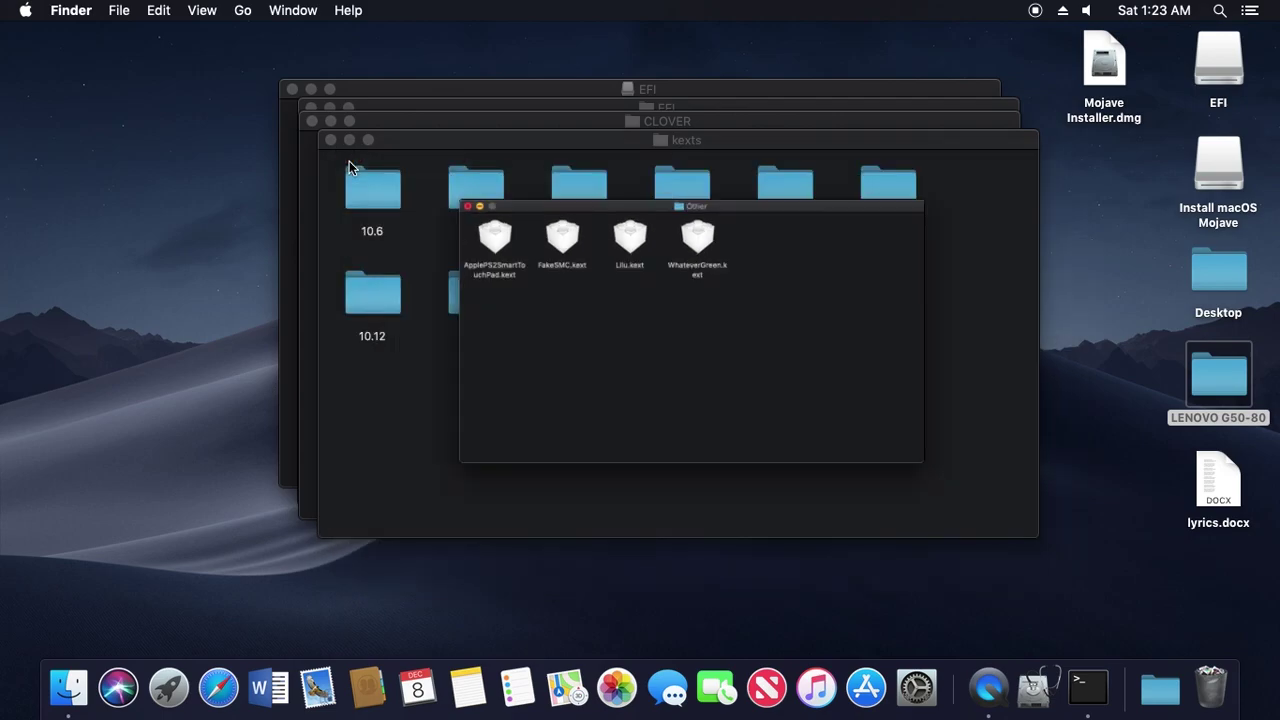
{"action": "left_click", "coordinate": [331, 141]}
{"action": "left_click", "coordinate": [540, 361]}
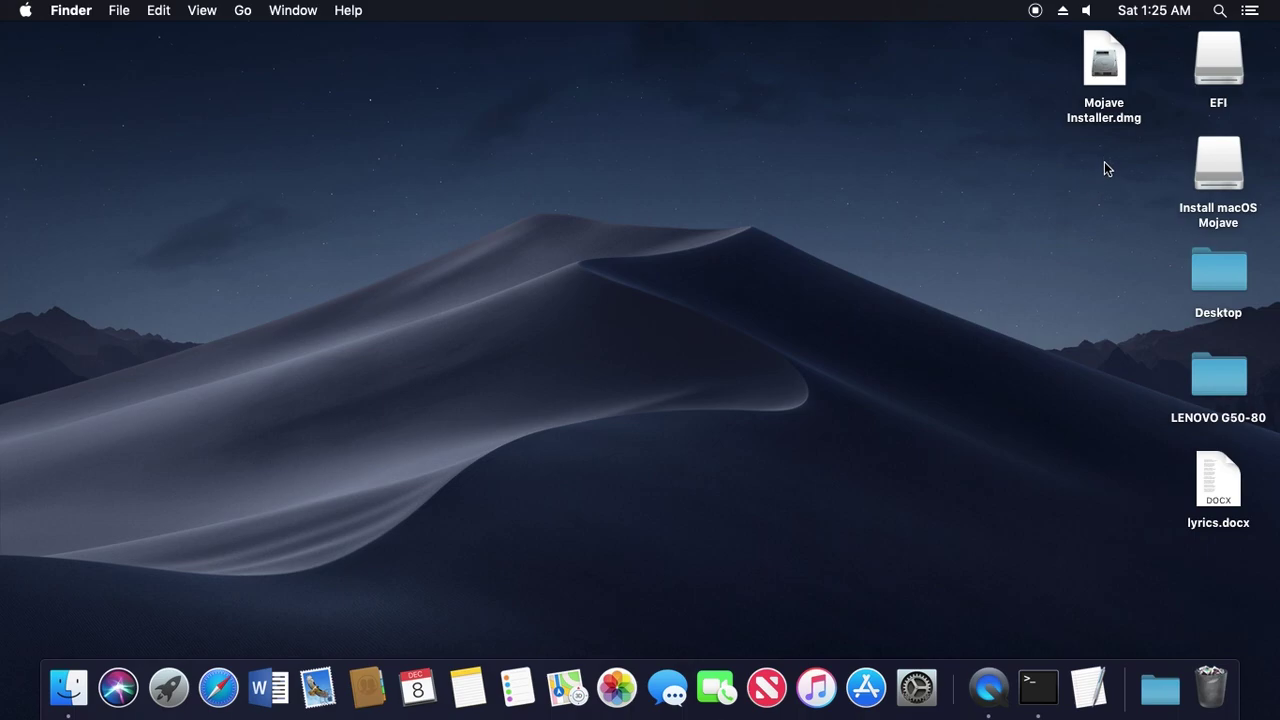
{"action": "left_click", "coordinate": [1104, 66]}
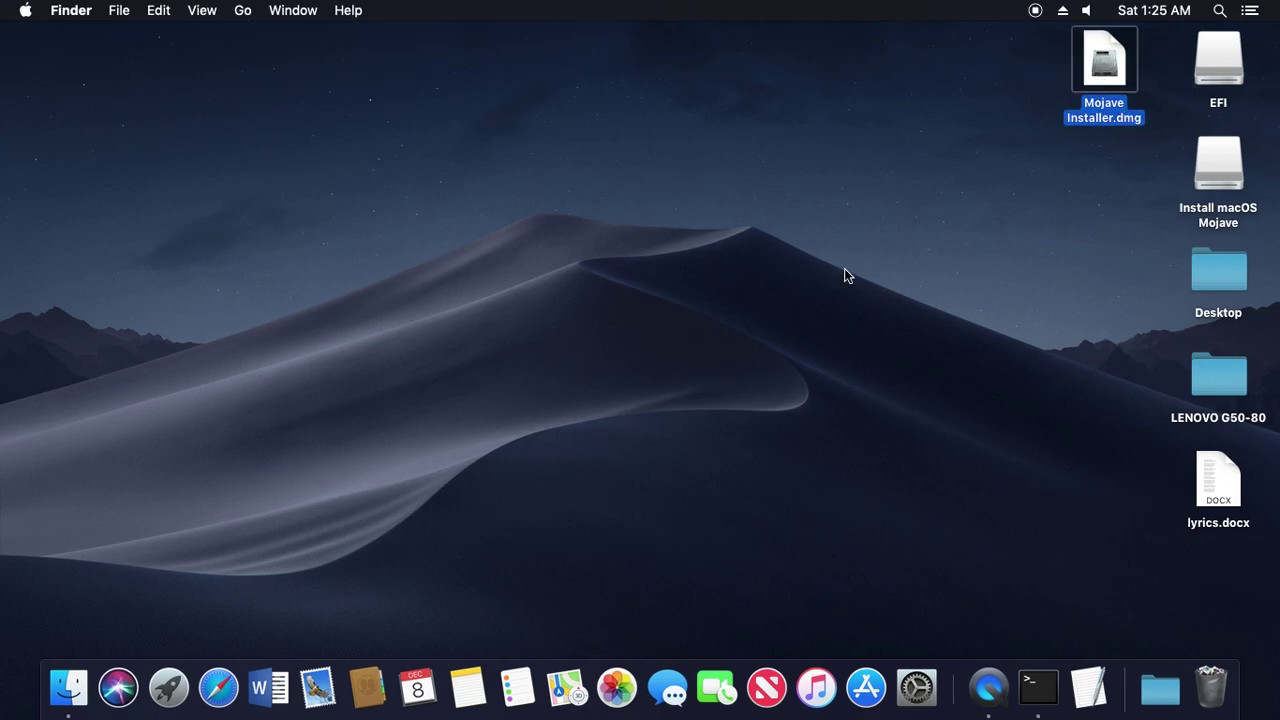
{"action": "left_click", "coordinate": [528, 401]}
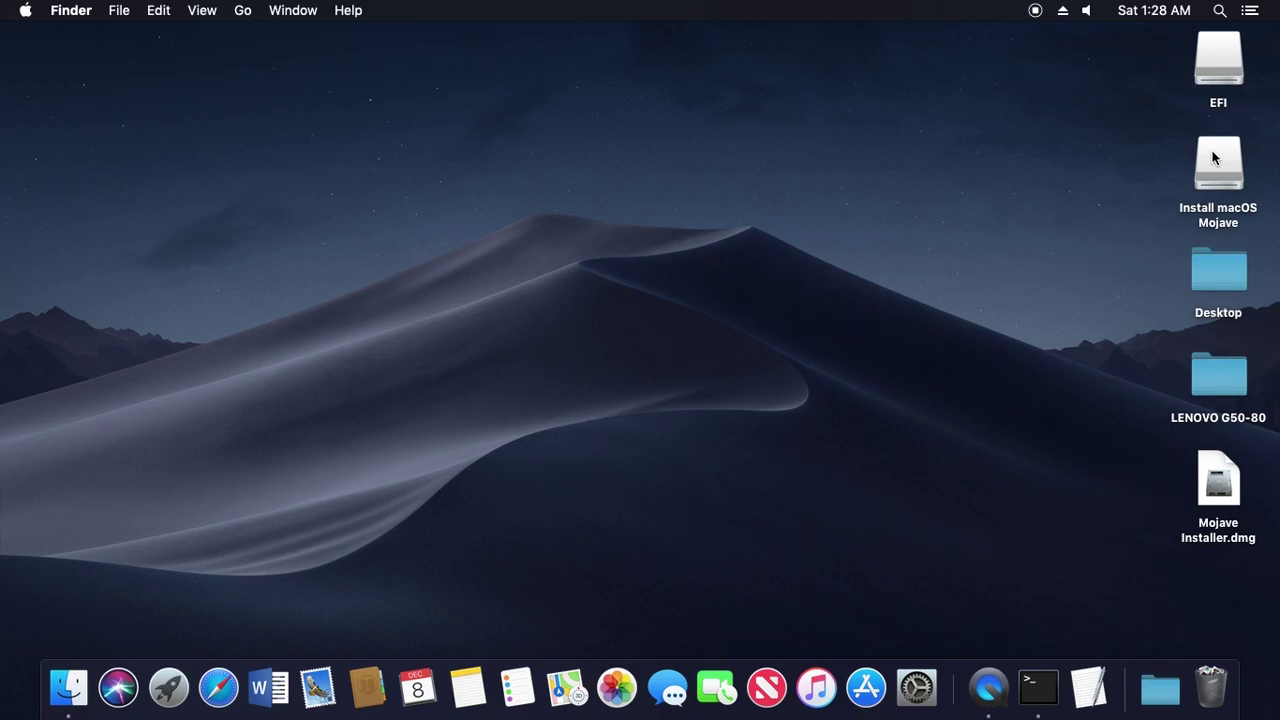
Eject the Install macOS Mojave disk image, switch to Terminal and list the disks with diskutil list.
{"action": "left_click_drag", "start_coordinate": [1212, 157], "coordinate": [1220, 690]}
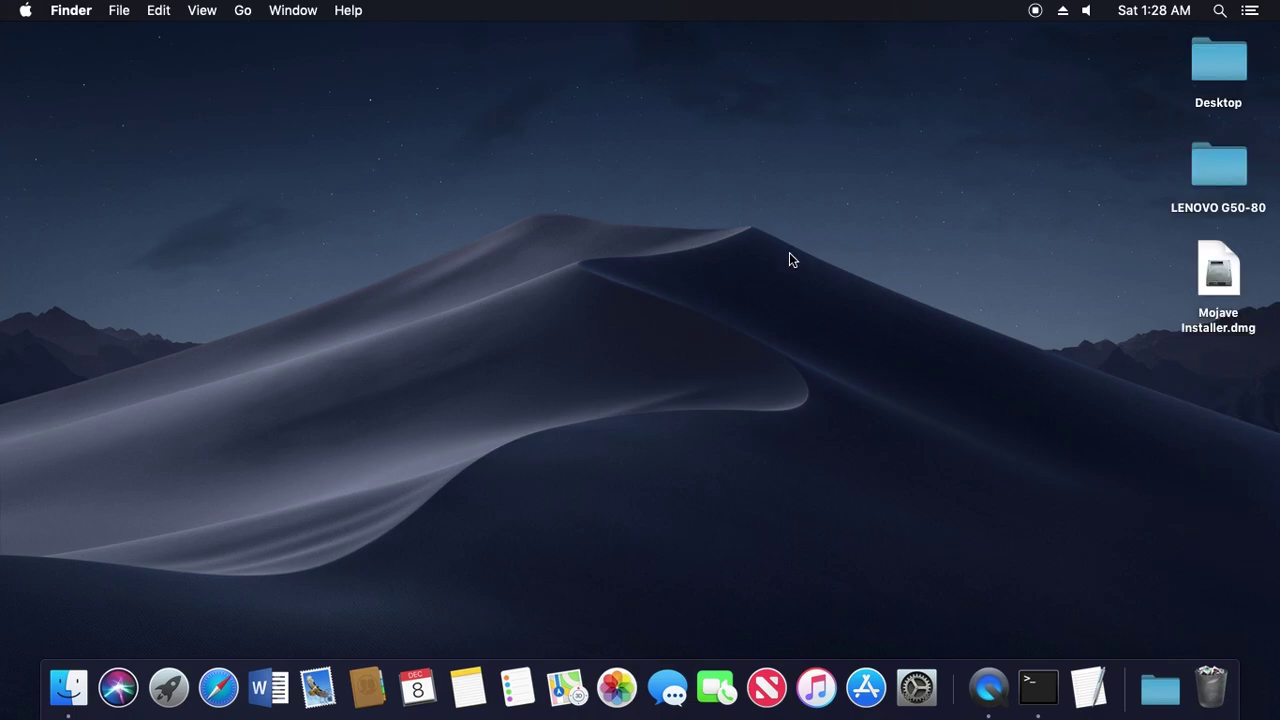
{"action": "left_click", "coordinate": [1039, 688]}
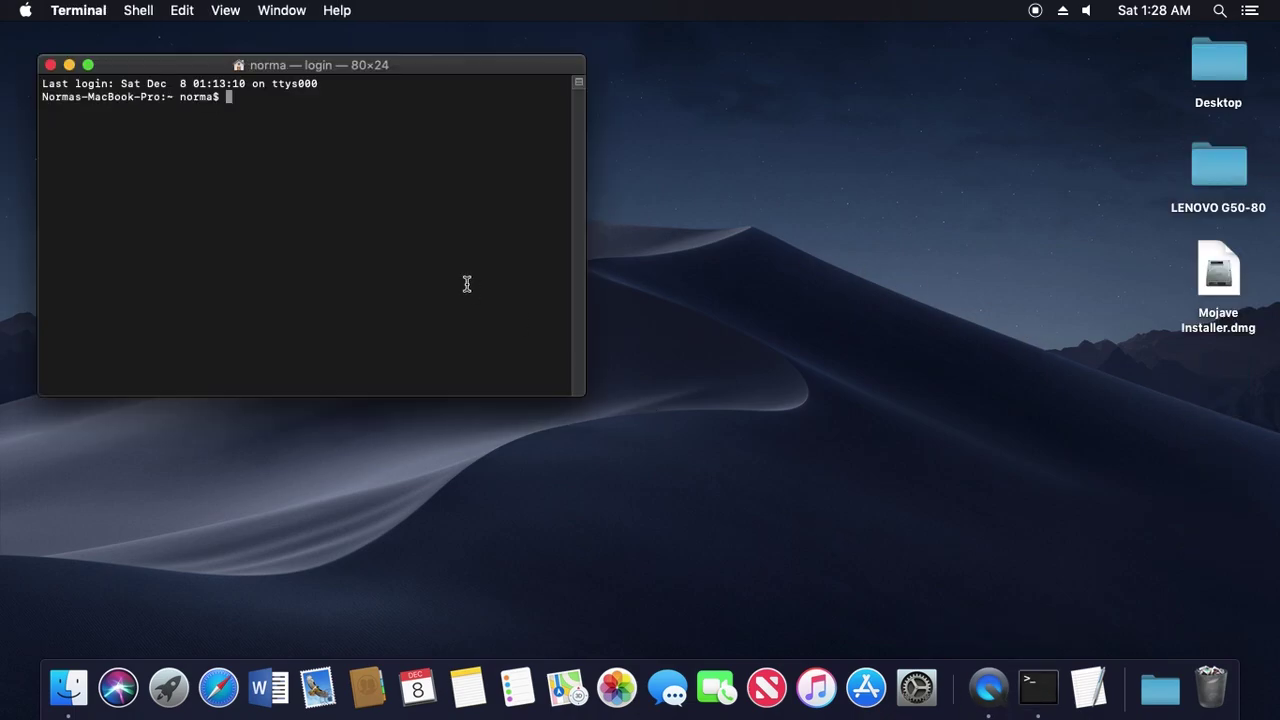
{"action": "type", "text": "diskut"}
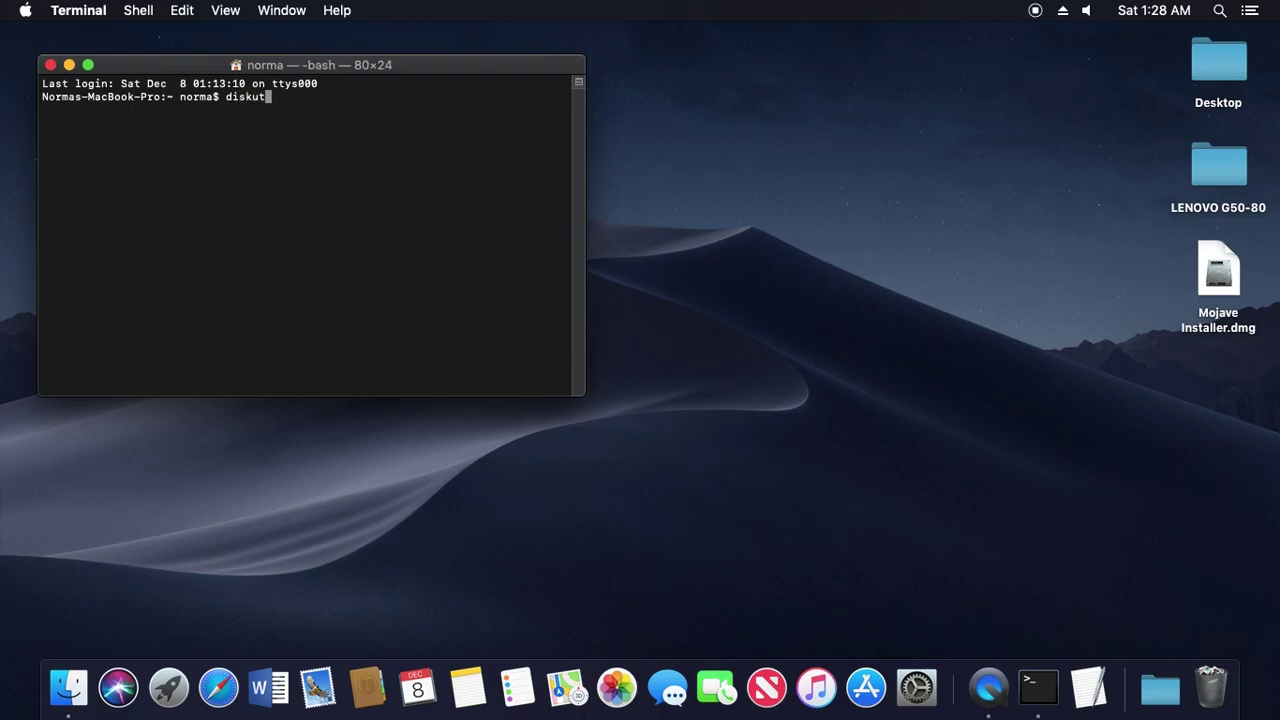
{"action": "type", "text": "il list"}
{"action": "key", "text": "Return"}
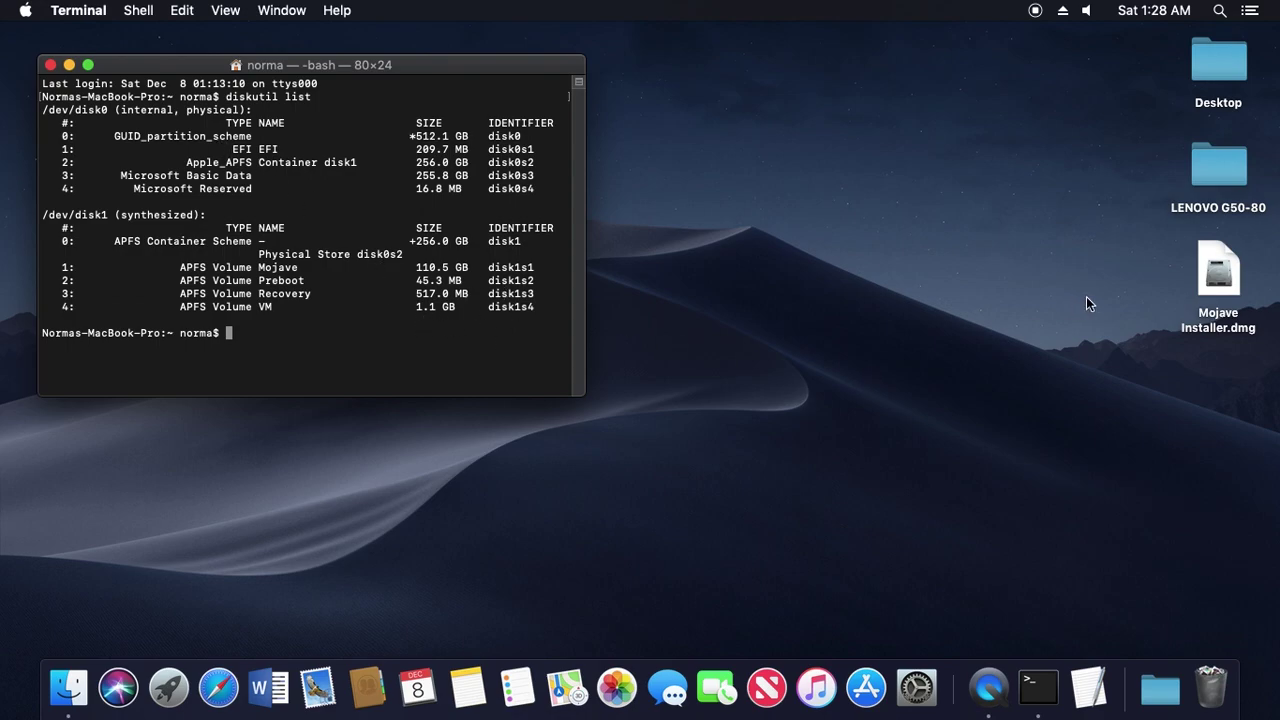
Mount Mojave Installer.dmg, run diskutil list again and examine the disk image's partition entries.
{"action": "double_click", "coordinate": [1218, 278]}
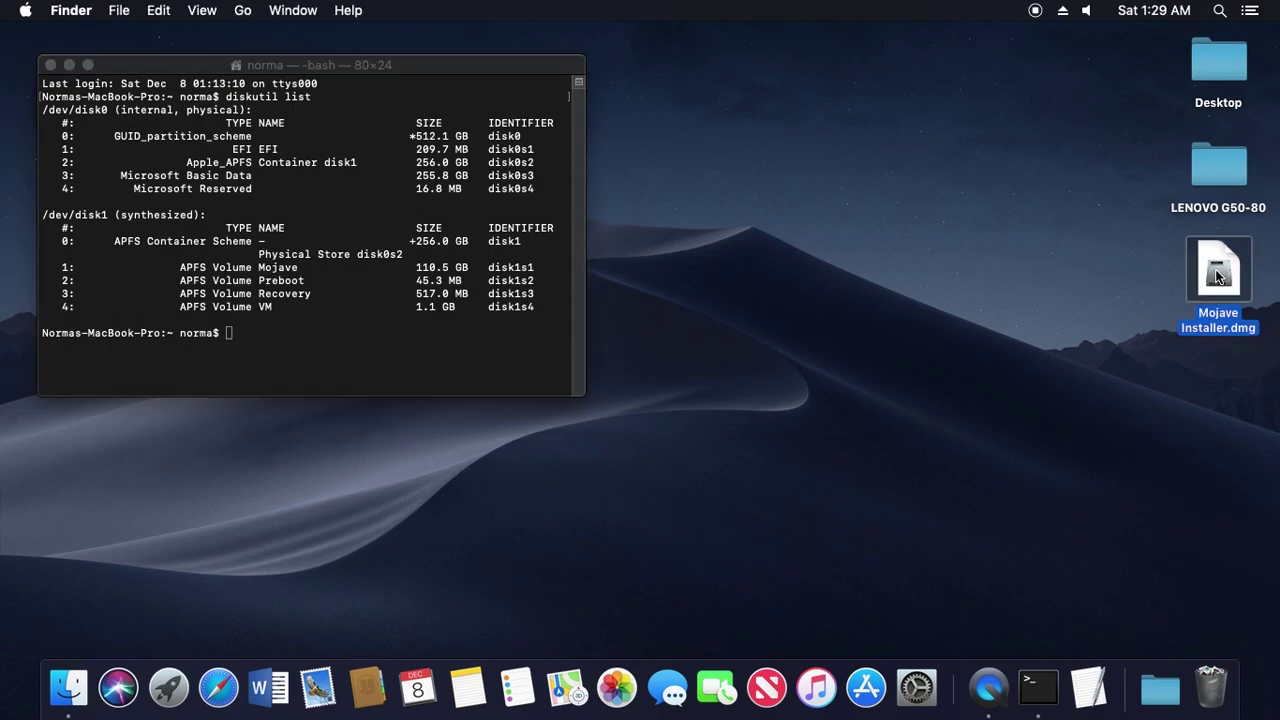
{"action": "left_click", "coordinate": [298, 331]}
{"action": "key", "text": "Up"}
{"action": "key", "text": "Return"}
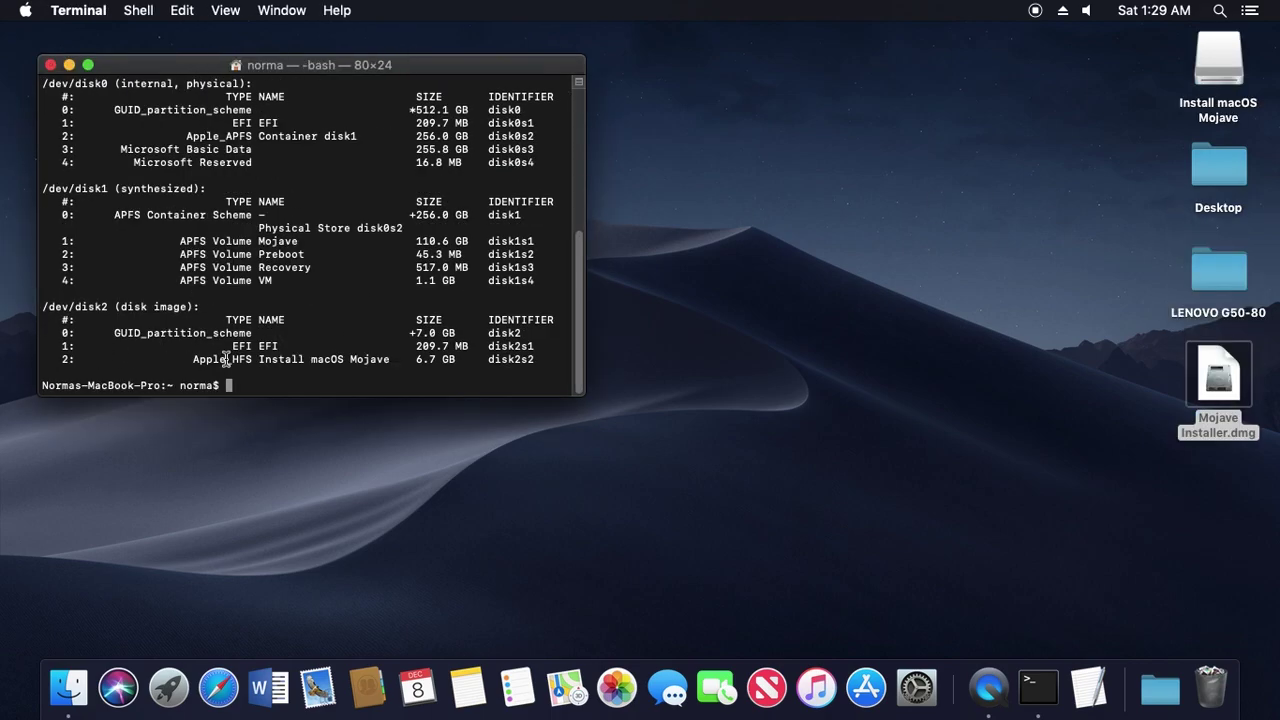
{"action": "left_click_drag", "start_coordinate": [37, 311], "coordinate": [558, 362]}
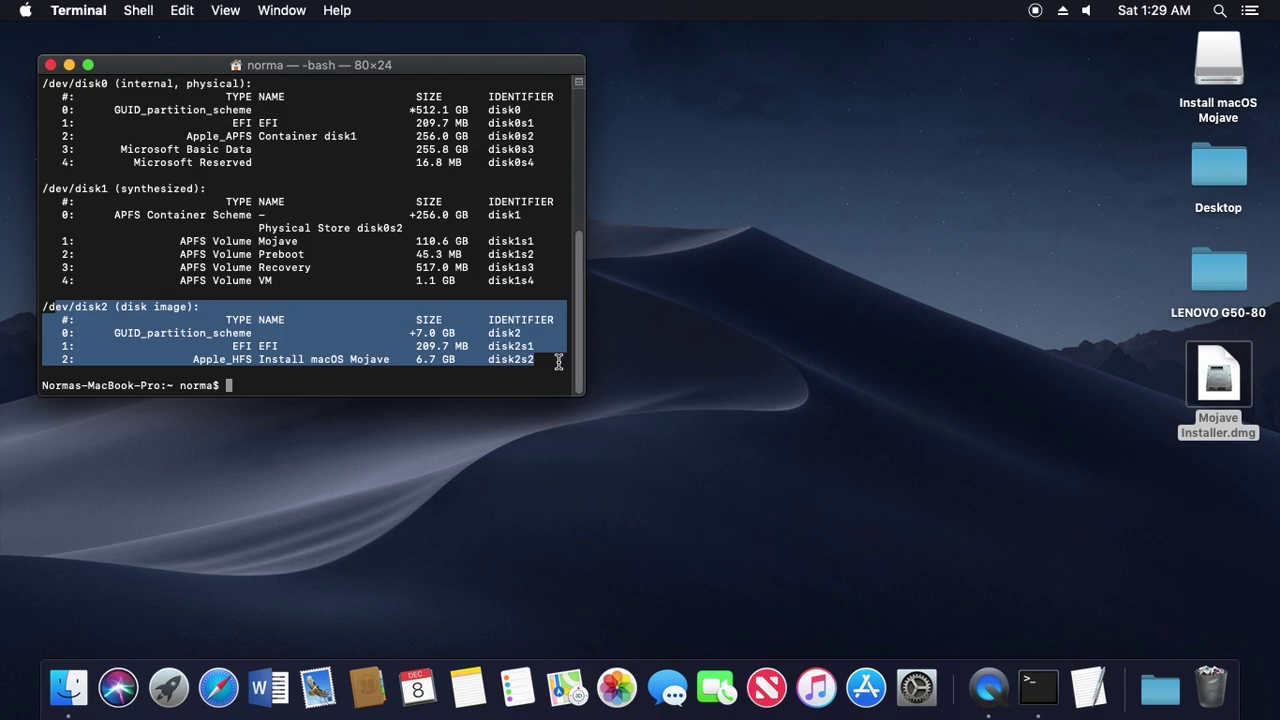
{"action": "left_click", "coordinate": [431, 390]}
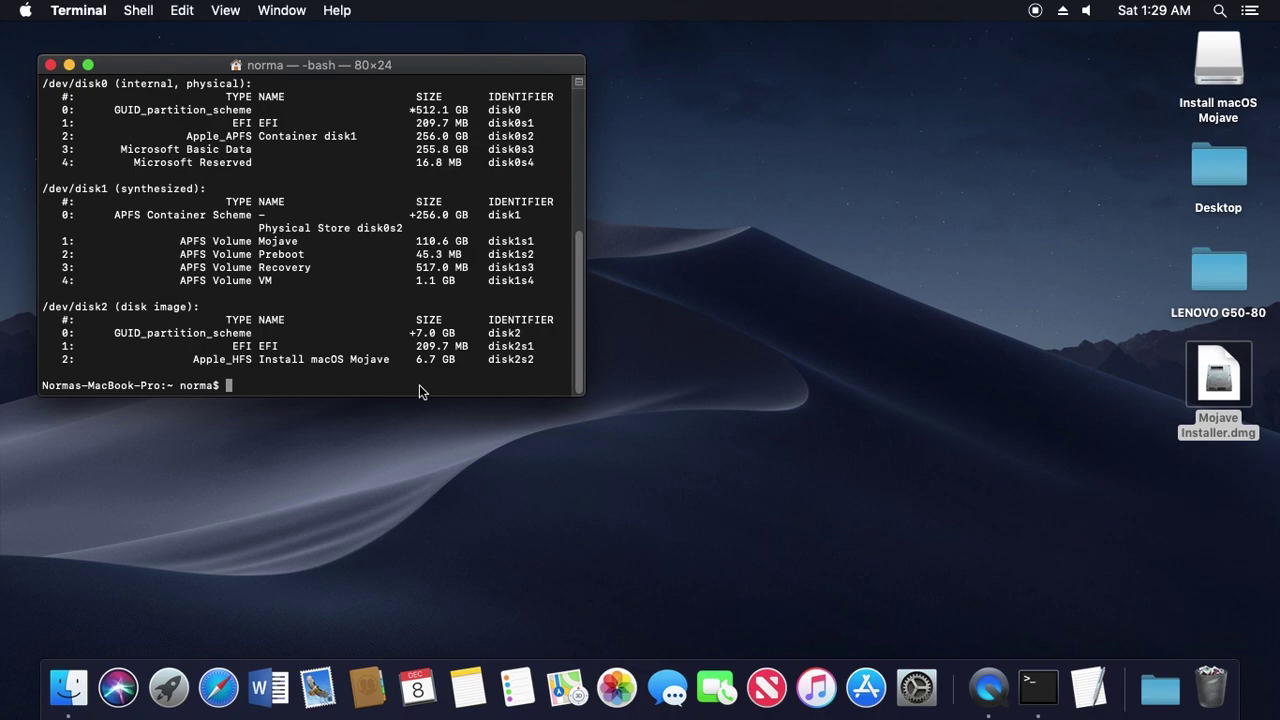
Mount the image's EFI partition with "sudo mkdir /Volumes/EFI; sudo mount_msdos /dev/disk2s1 /Volumes/EFI", authorizing with the account password.
{"action": "type", "text": "sudo mkdir /Volumes/EFI;"}
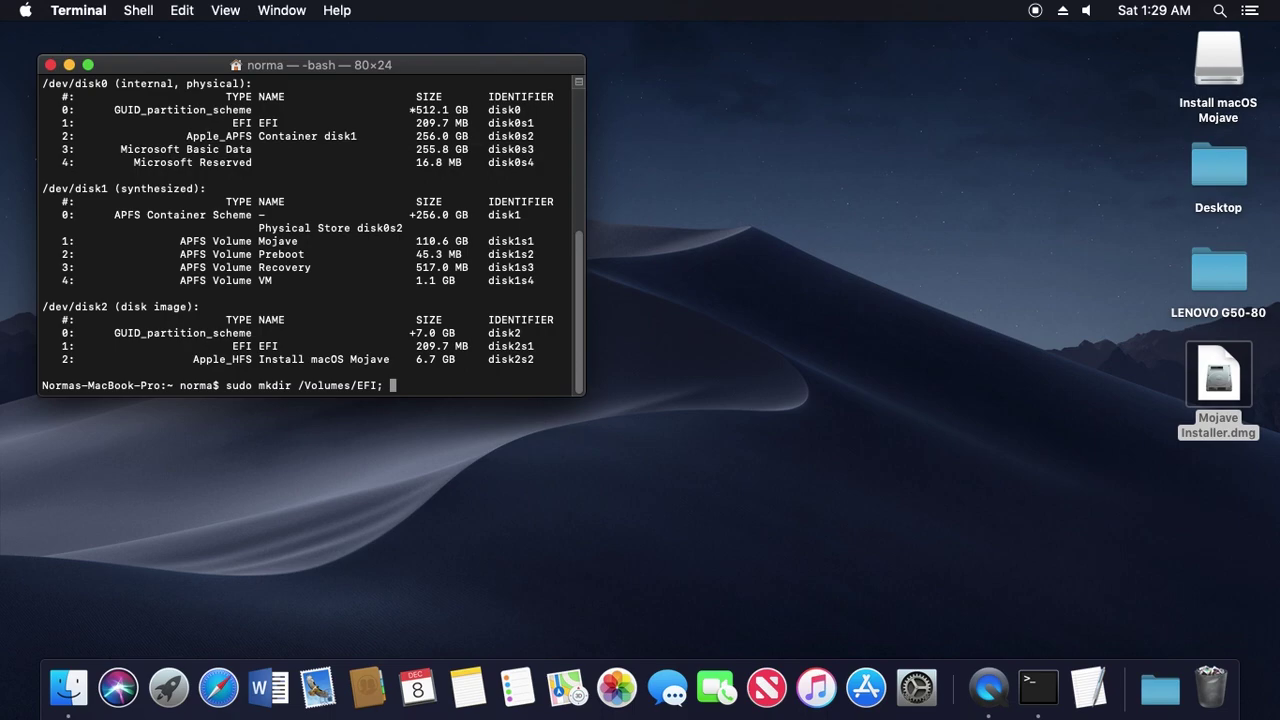
{"action": "type", "text": "sudo mount_msdos"}
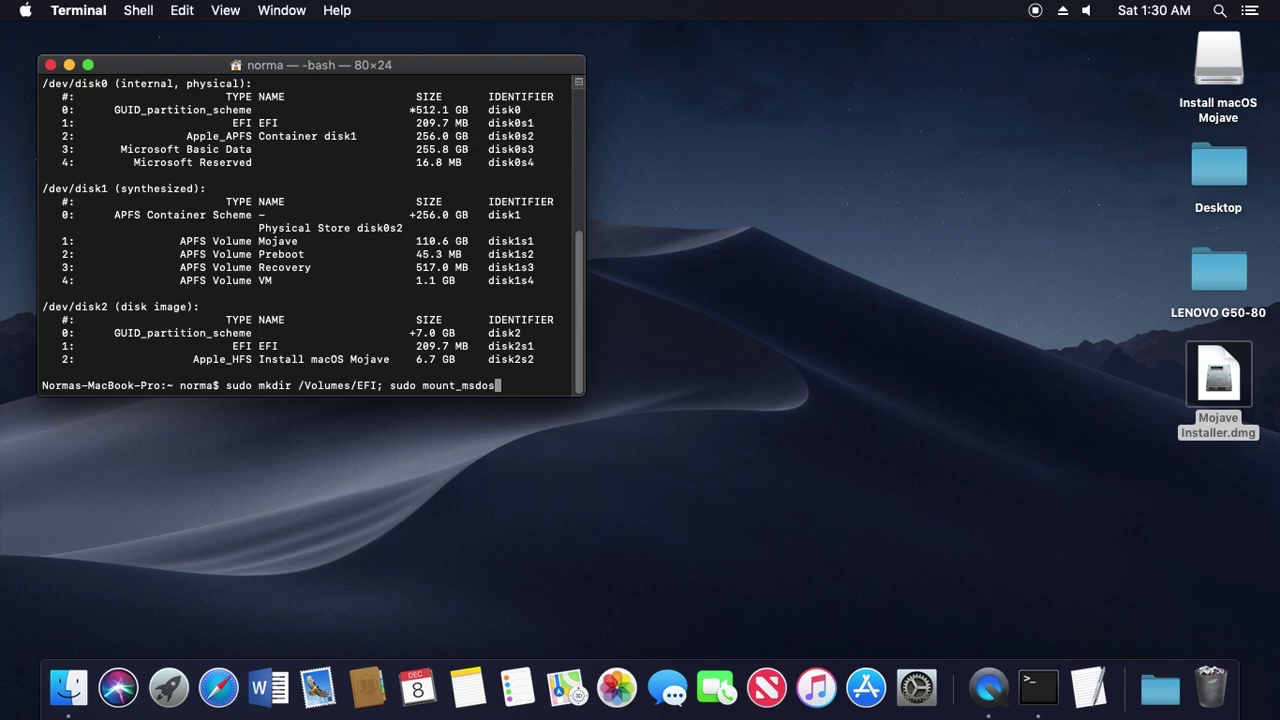
{"action": "type", "text": " /dev/"}
{"action": "triple_click", "coordinate": [495, 345]}
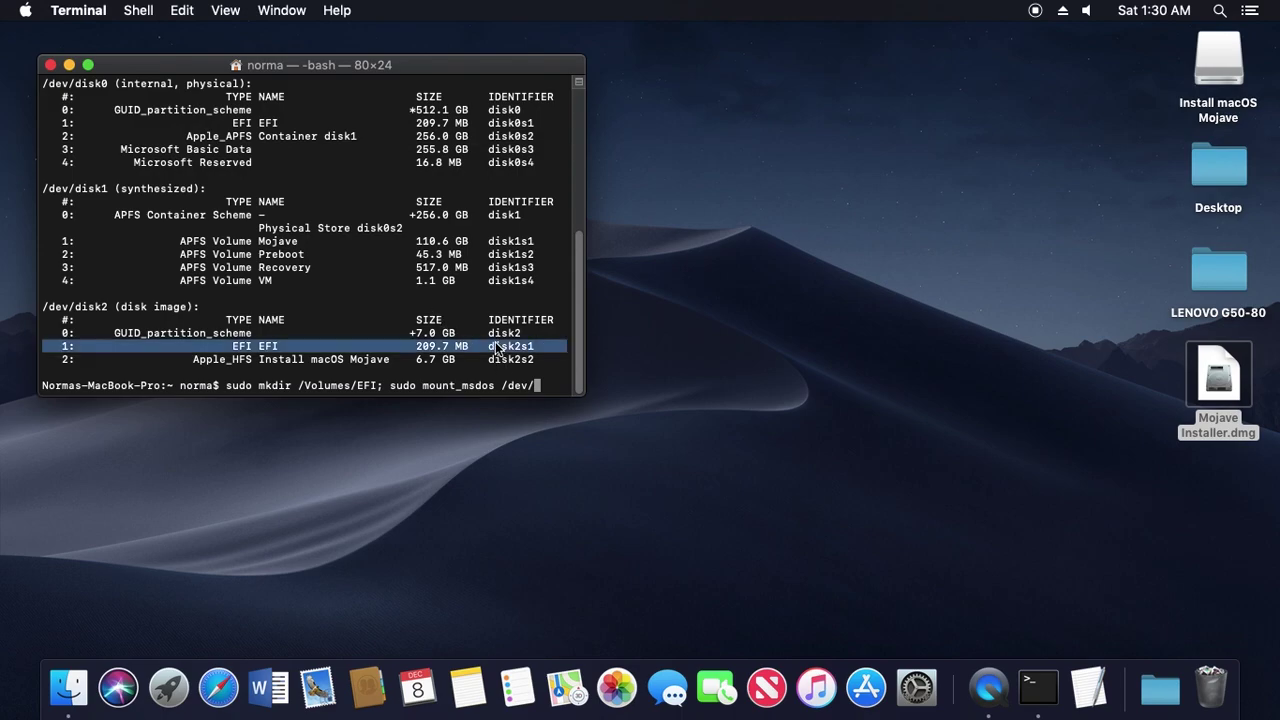
{"action": "left_click", "coordinate": [557, 388]}
{"action": "type", "text": "disk2s1"}
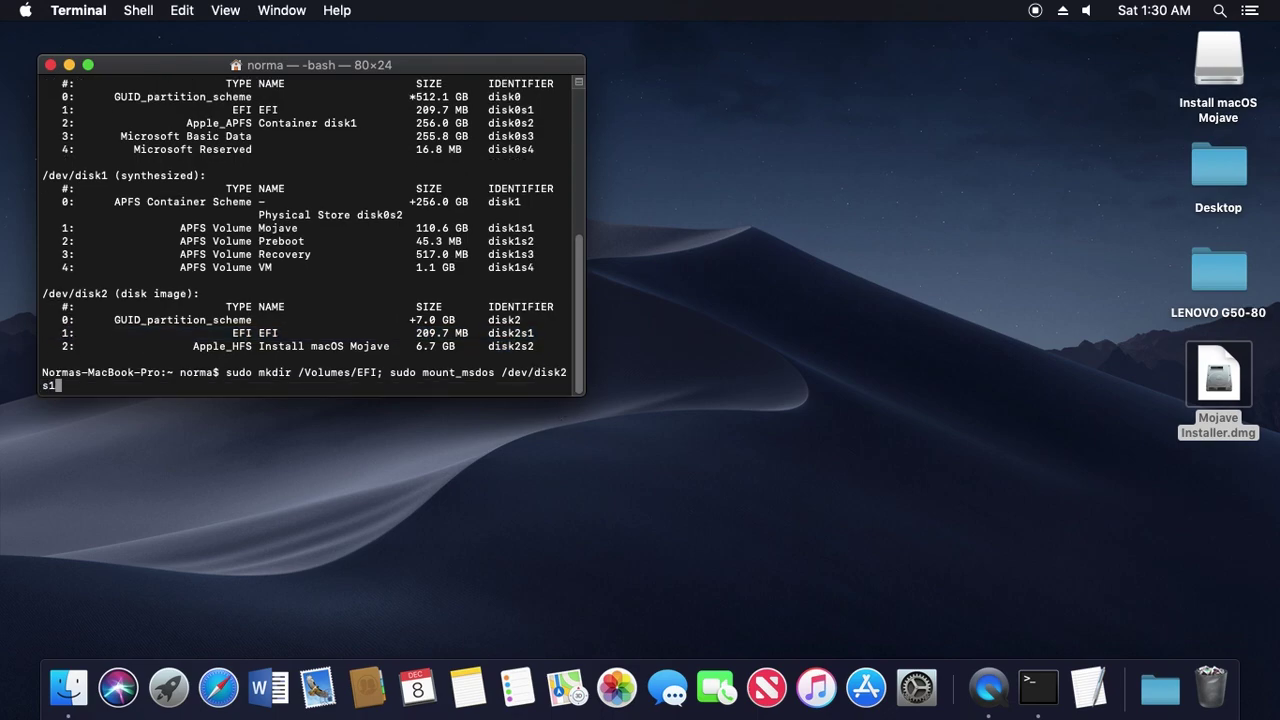
{"action": "type", "text": " /Voluy"}
{"action": "key", "text": "BackSpace"}
{"action": "type", "text": "mes/EFI"}
{"action": "key", "text": "Return"}
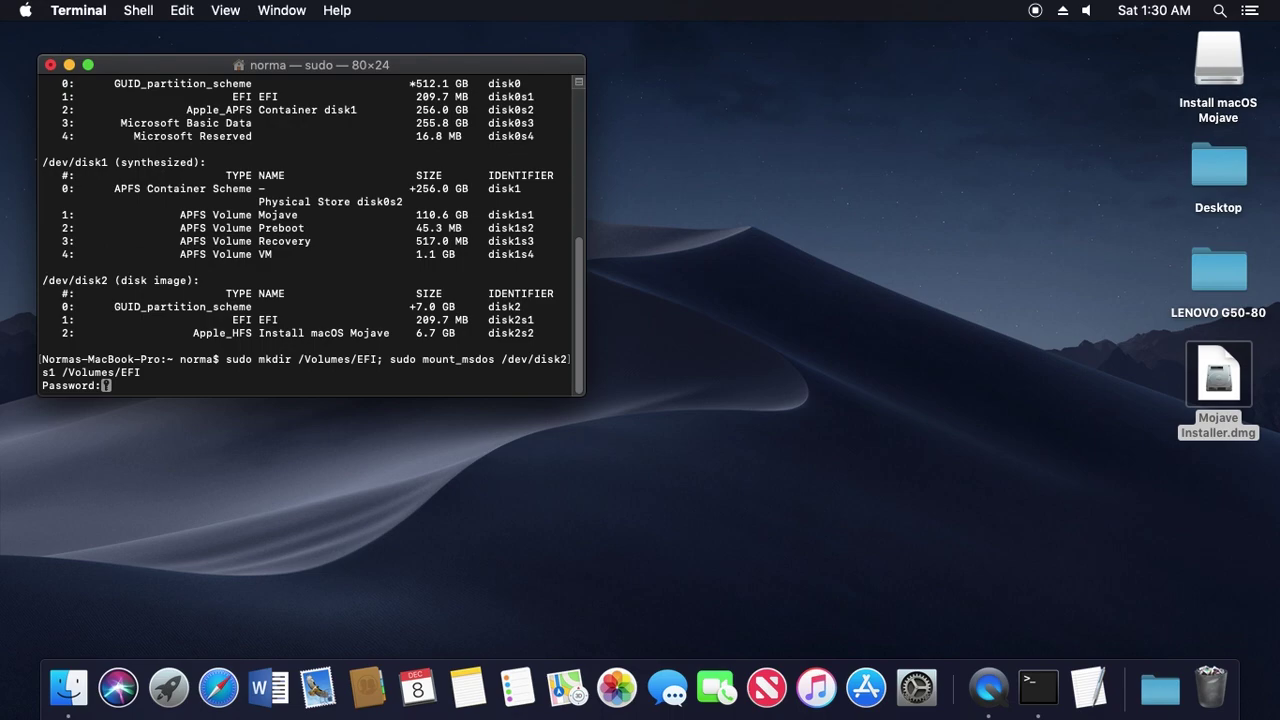
{"action": "key", "text": "Return"}
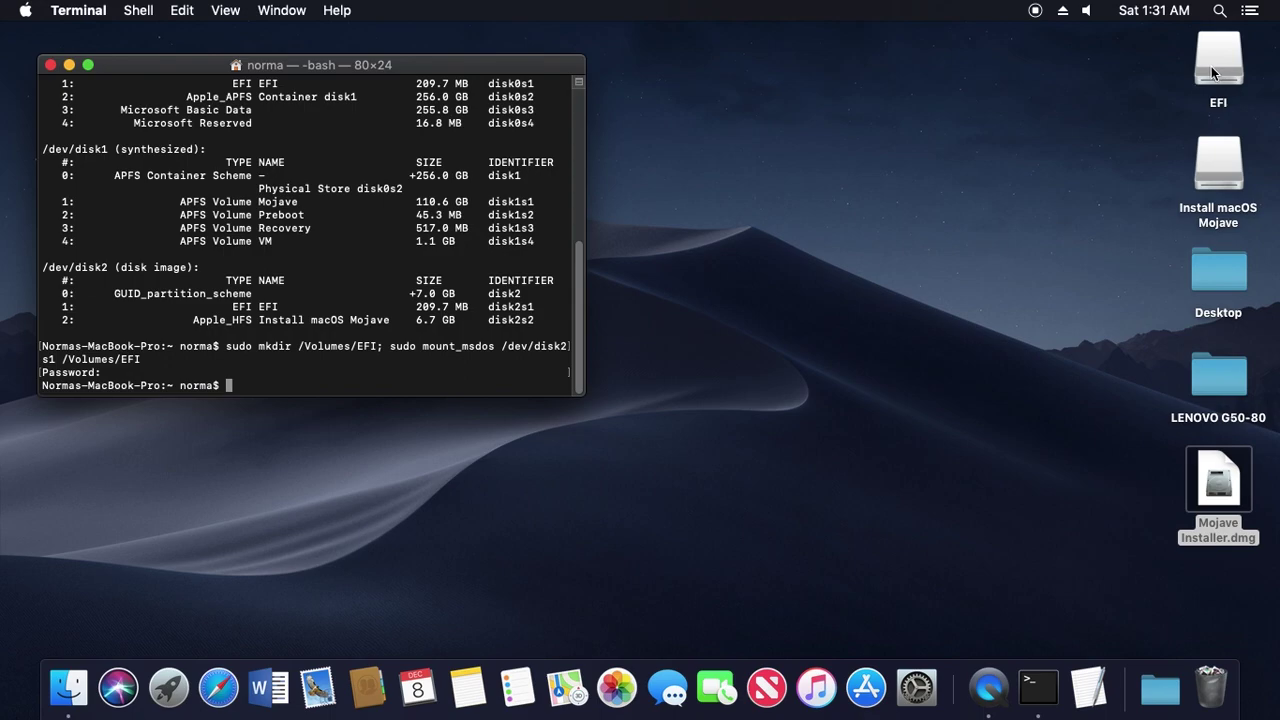
Check the copied kexts in the mounted EFI volume under EFI/CLOVER/kexts/Other, and close the folder.
{"action": "double_click", "coordinate": [1211, 66]}
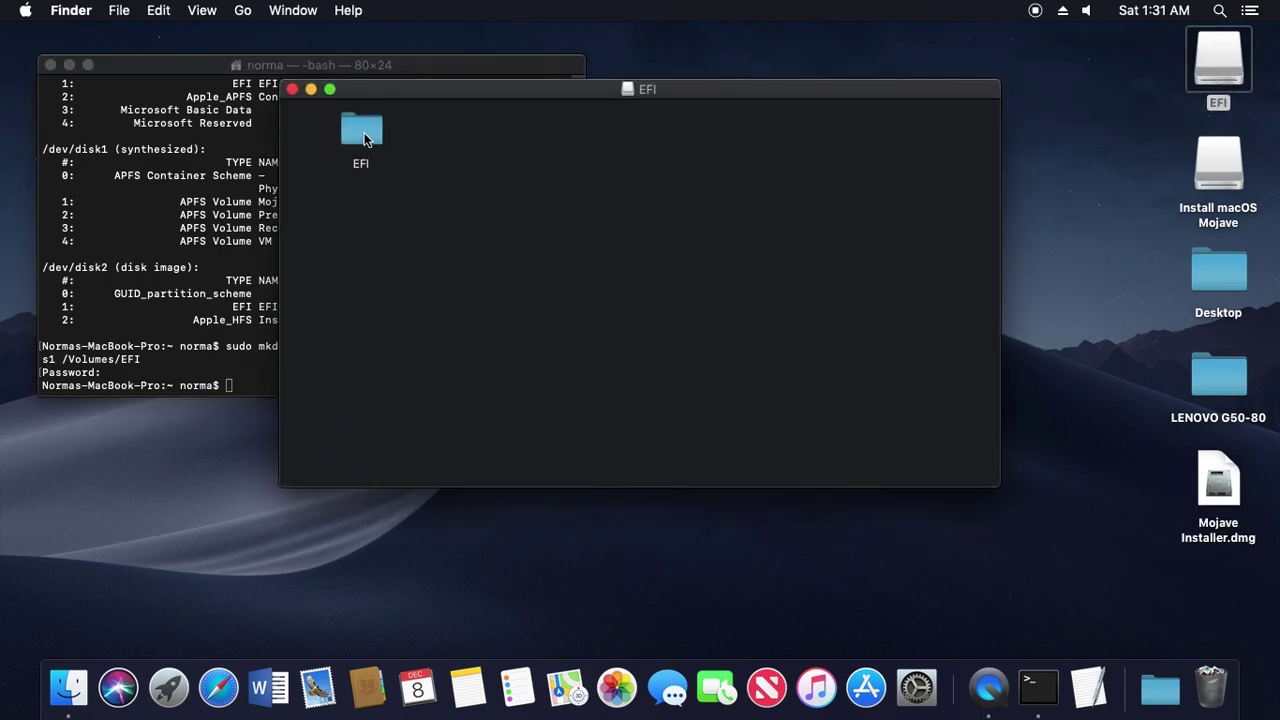
{"action": "double_click", "coordinate": [360, 132]}
{"action": "left_click", "coordinate": [460, 152]}
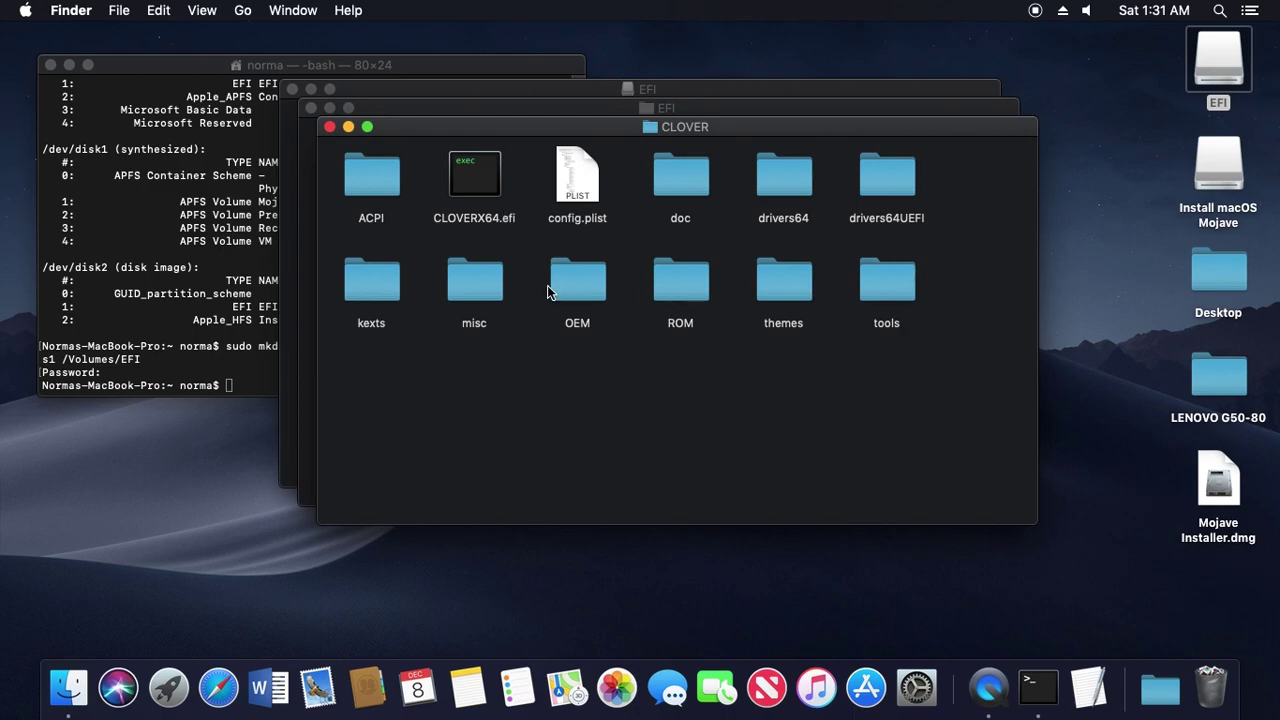
{"action": "double_click", "coordinate": [366, 276]}
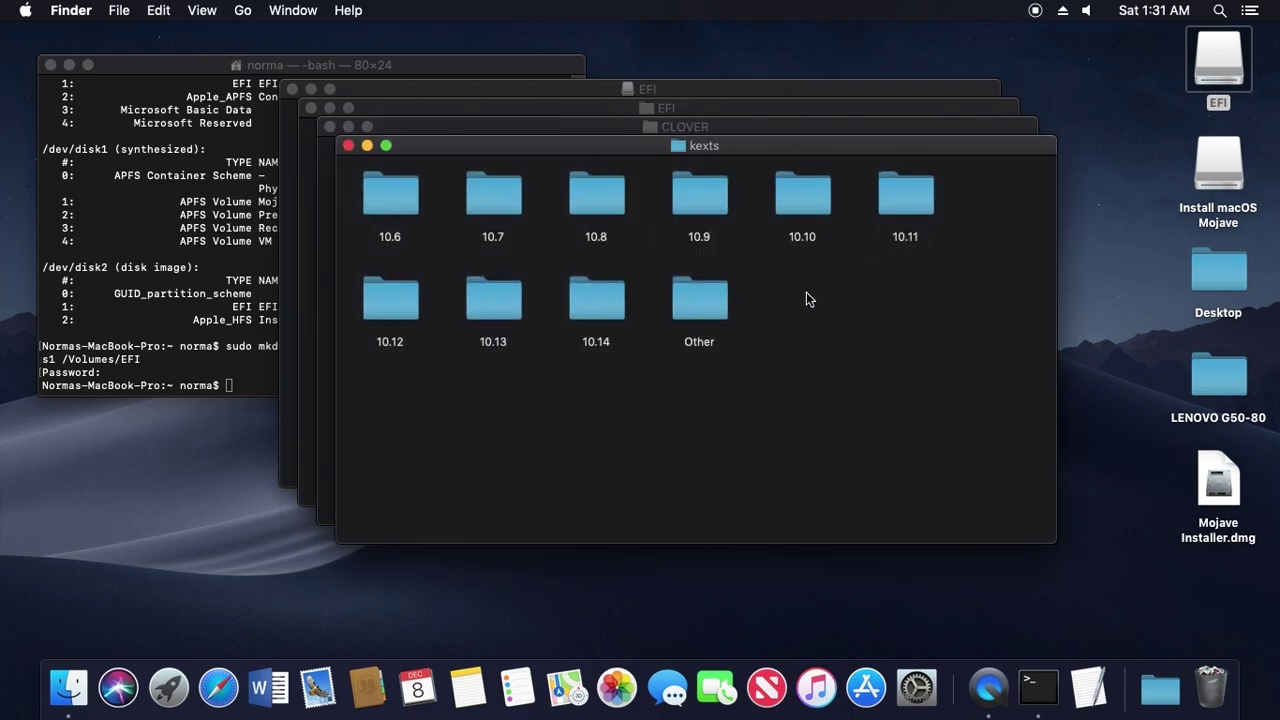
{"action": "double_click", "coordinate": [678, 287]}
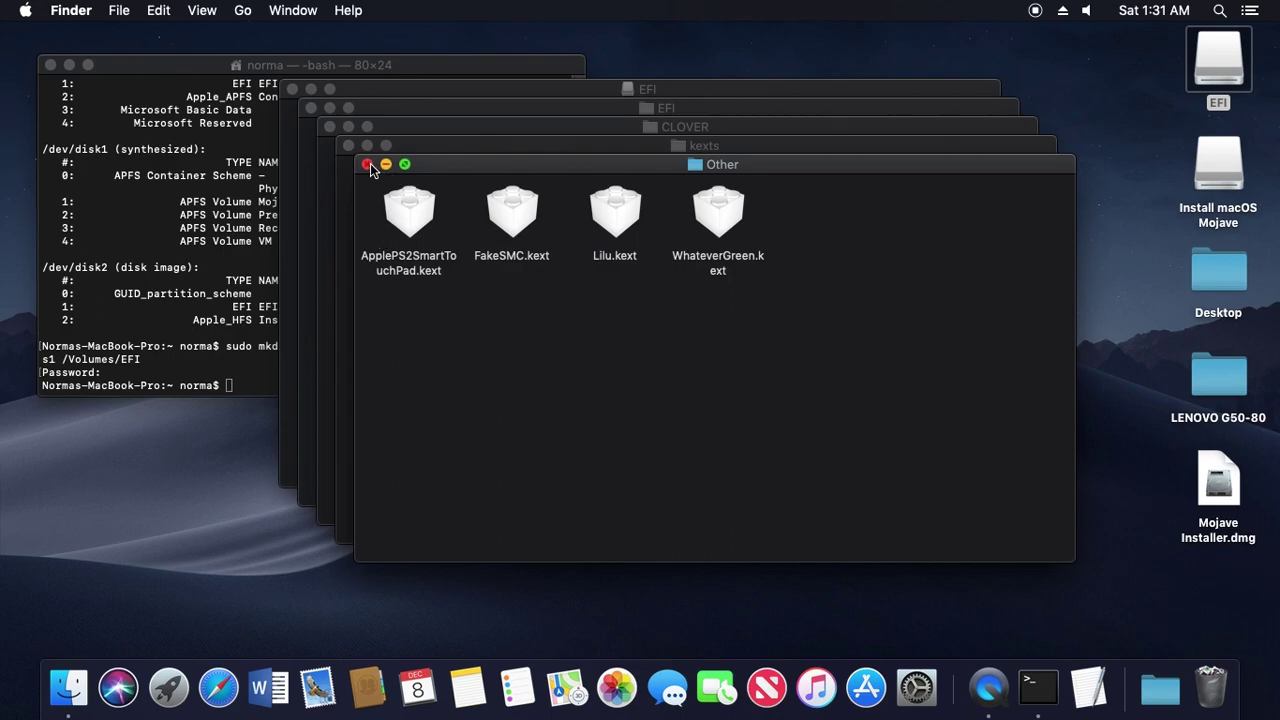
{"action": "left_click", "coordinate": [368, 164]}
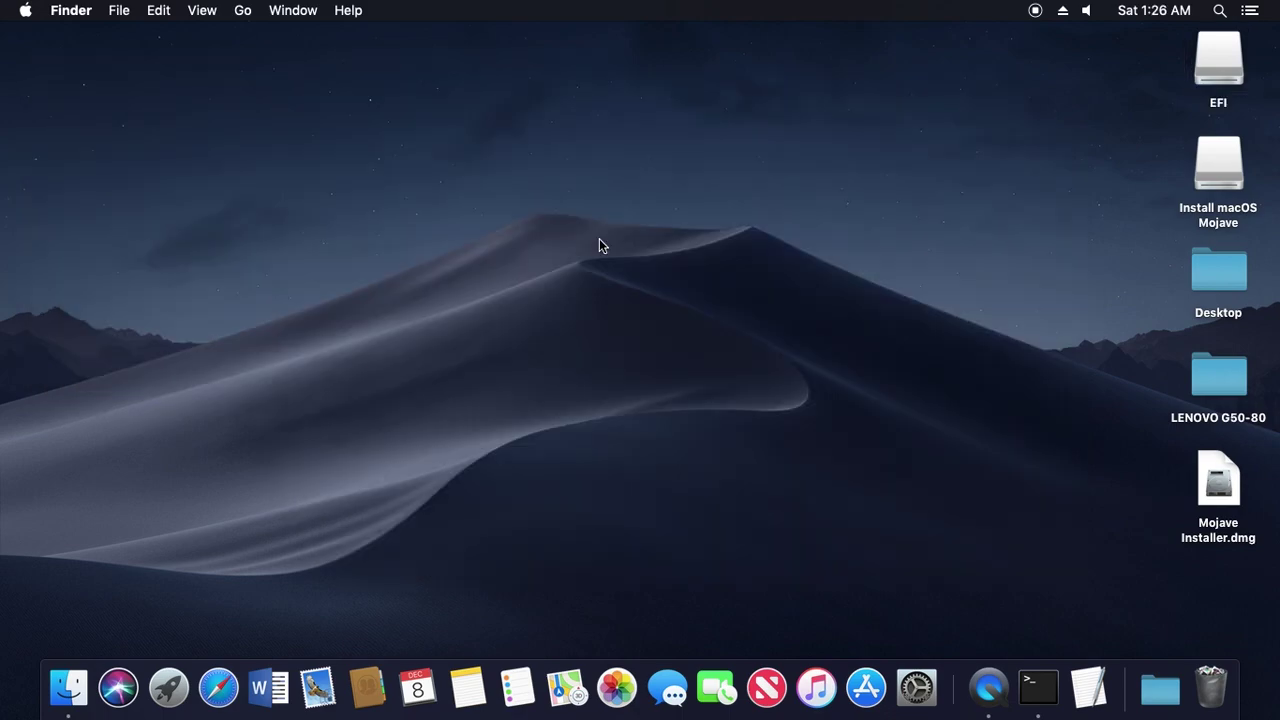